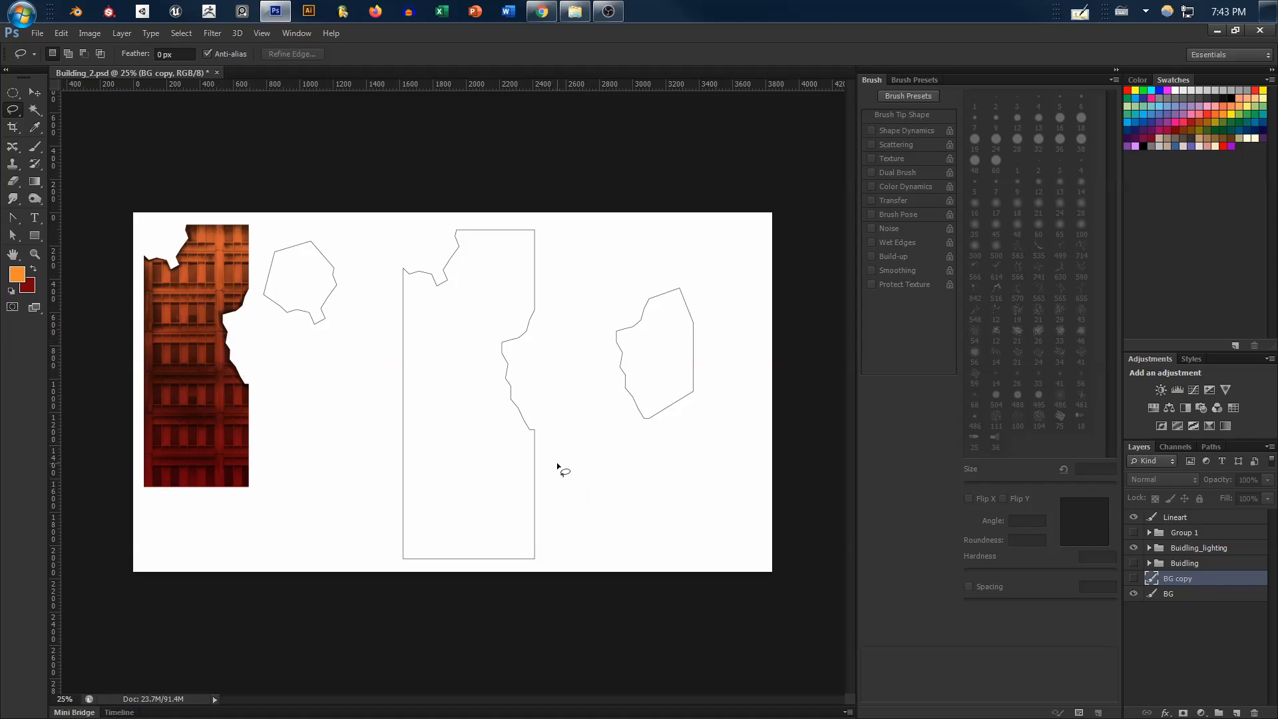
Hide the Buidling_lighting group and select the interior of the central building outline on the Lineart layer with the Magic Wand
click(1134, 548)
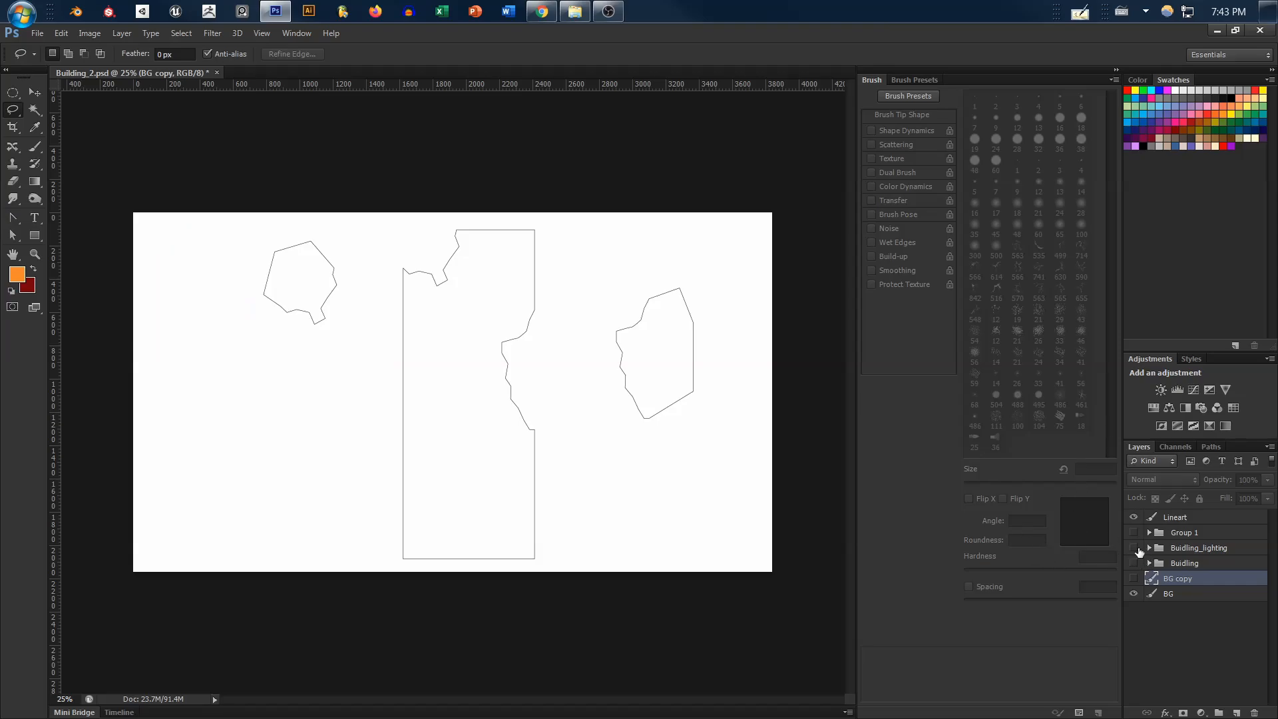
click(1182, 521)
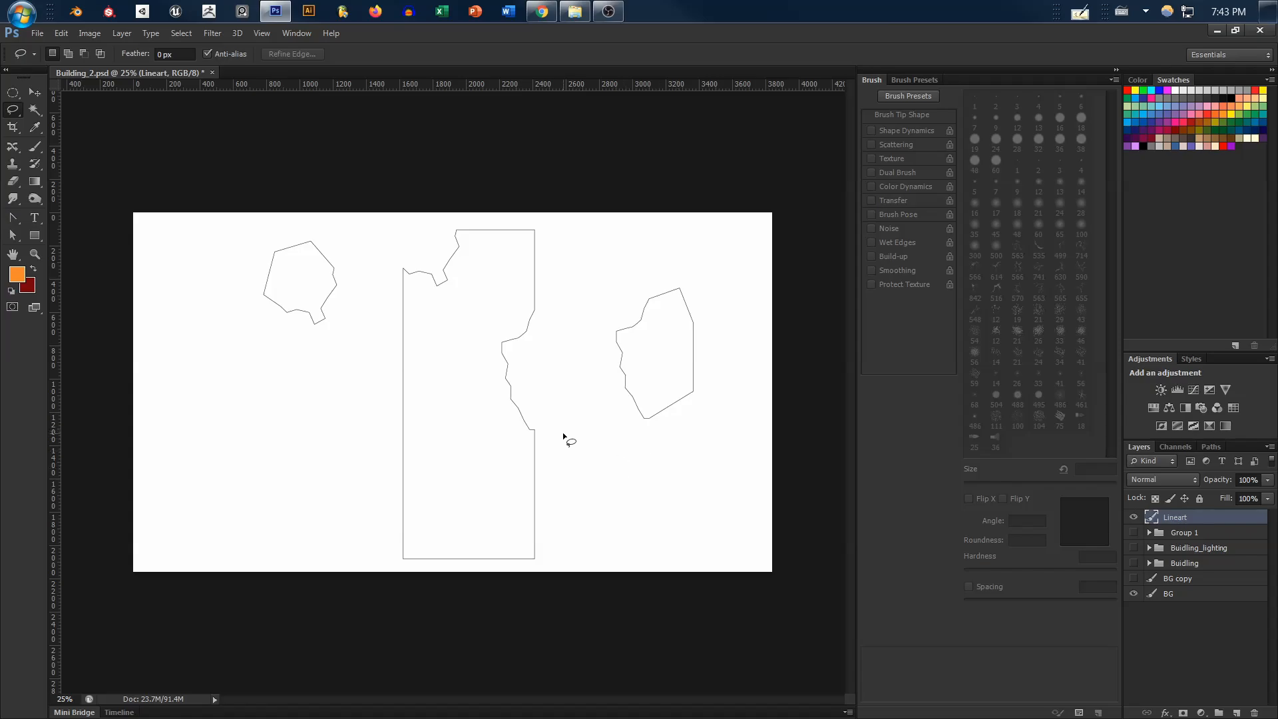
key(w)
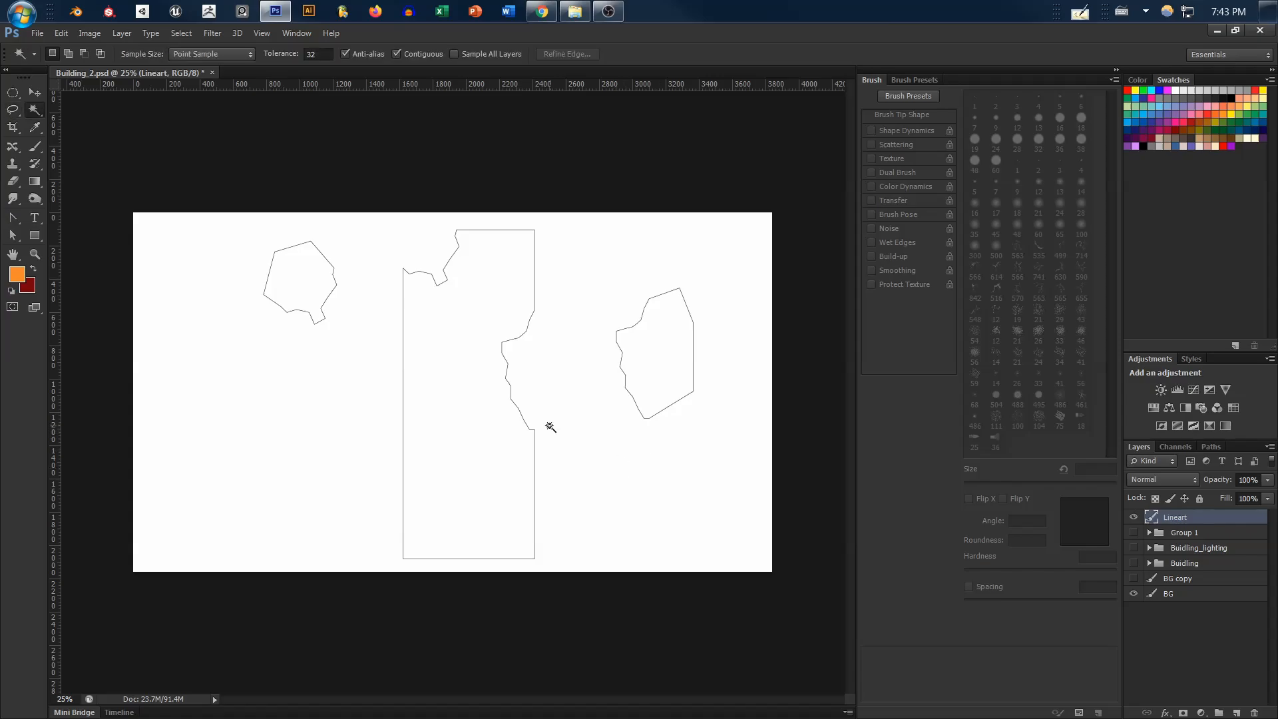
click(475, 313)
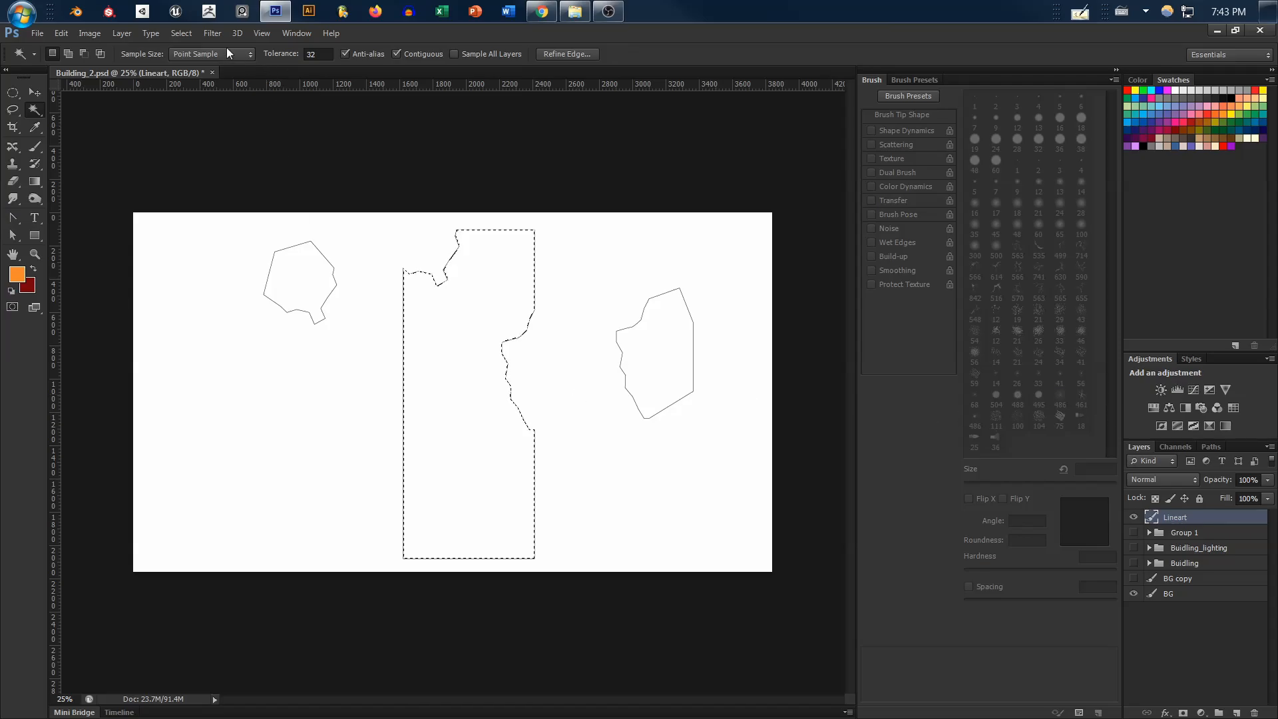
Expand the building selection by 2 pixels
click(181, 33)
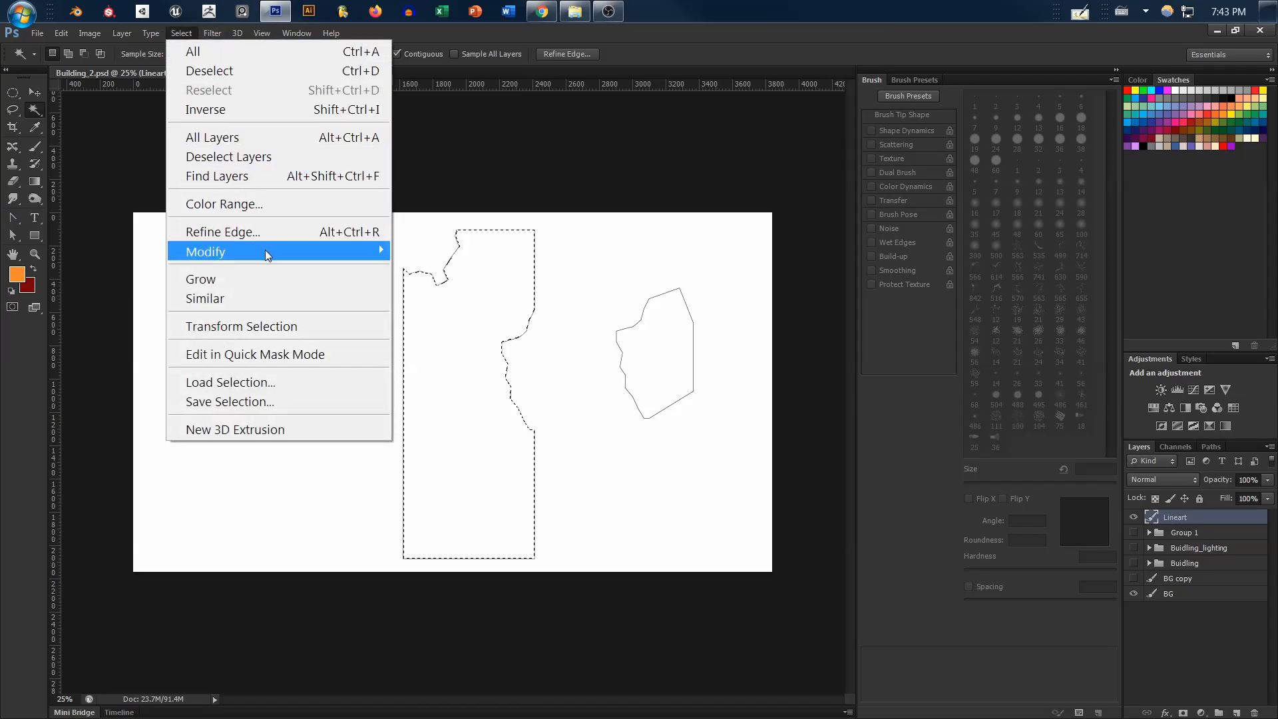
mouse_move(265, 250)
click(445, 294)
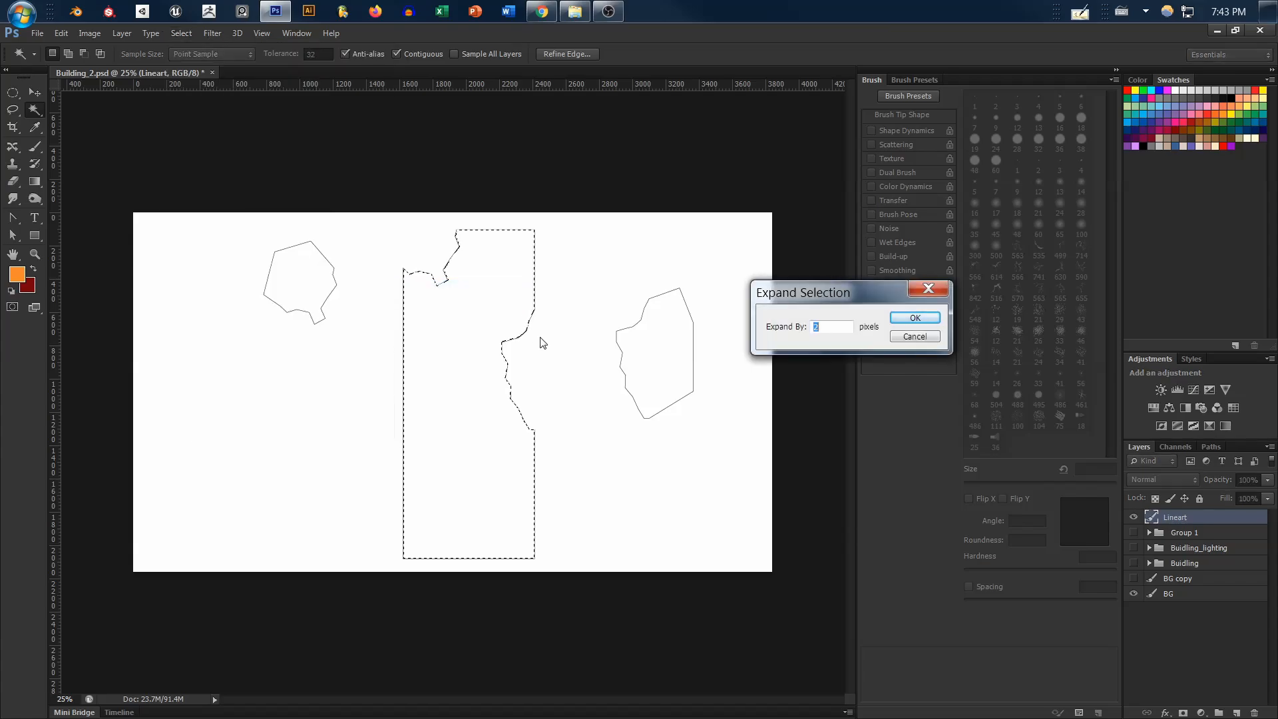
key(Return)
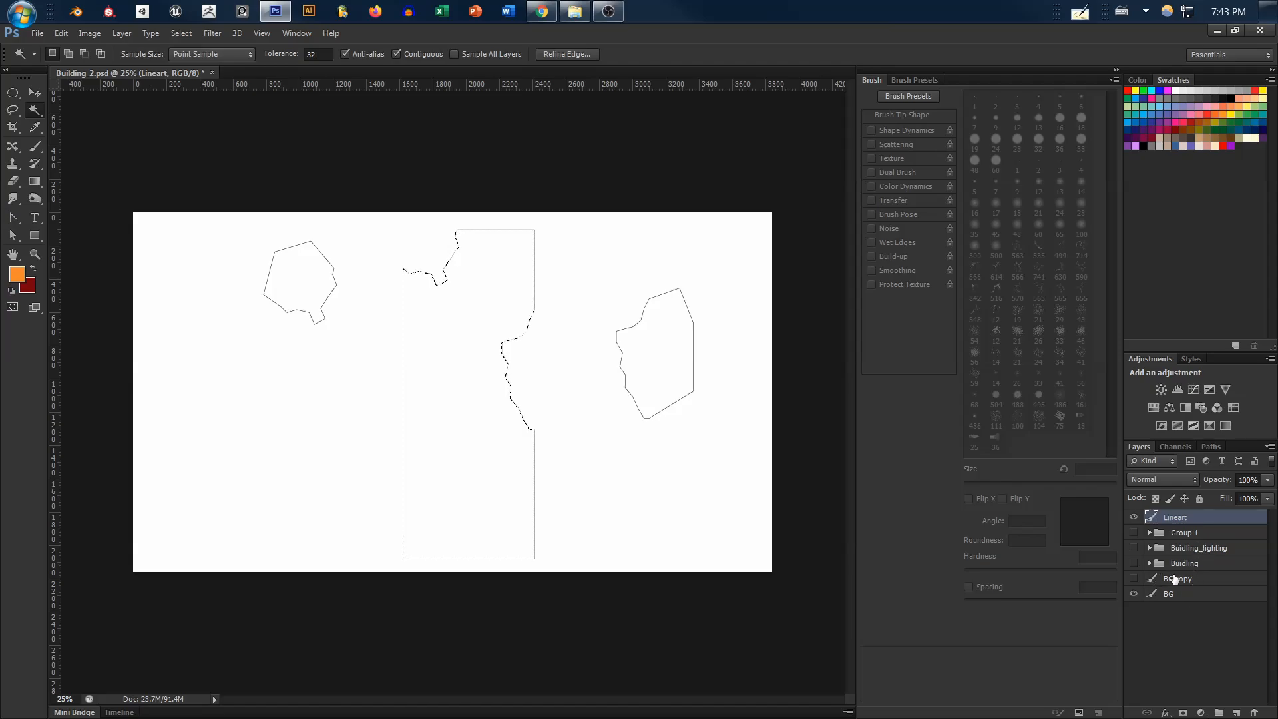
Fill the building selection with a top-to-bottom orange-to-dark-red gradient on a new layer below Lineart, then deselect and hide Lineart
key(ctrl+alt+shift+n)
drag(1178, 519, 1194, 540)
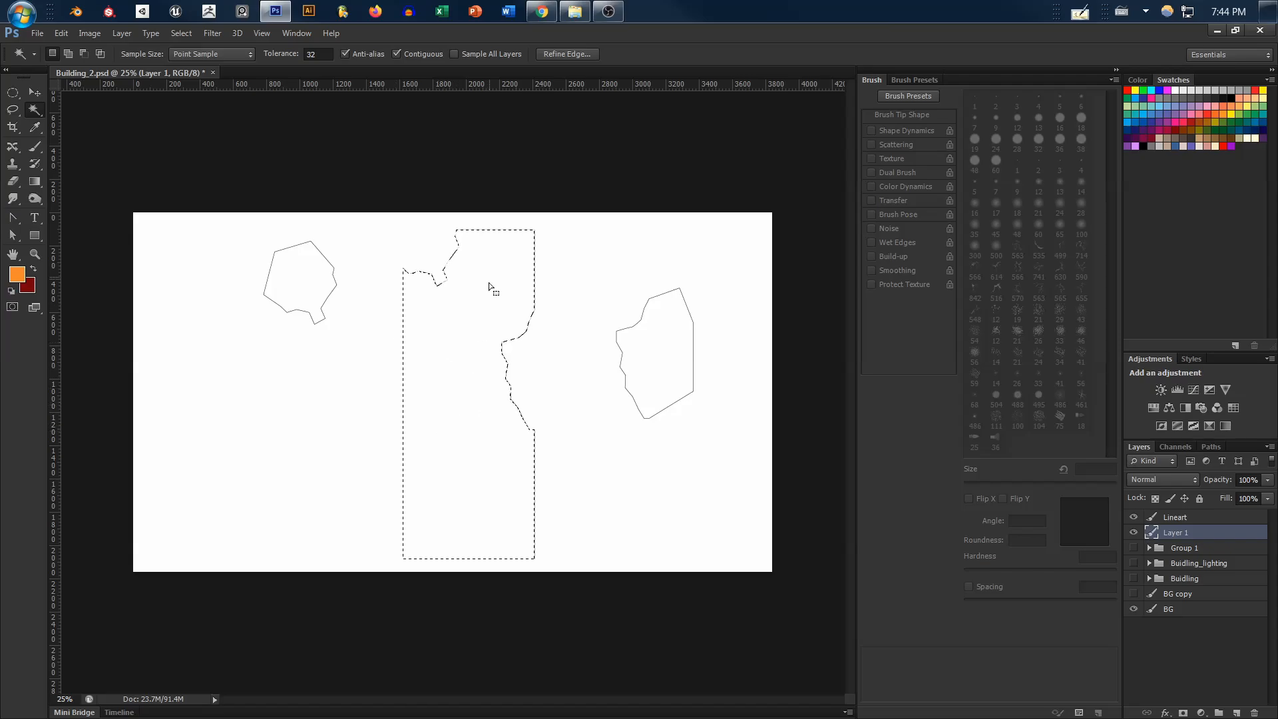
key(g)
drag(461, 212, 470, 544)
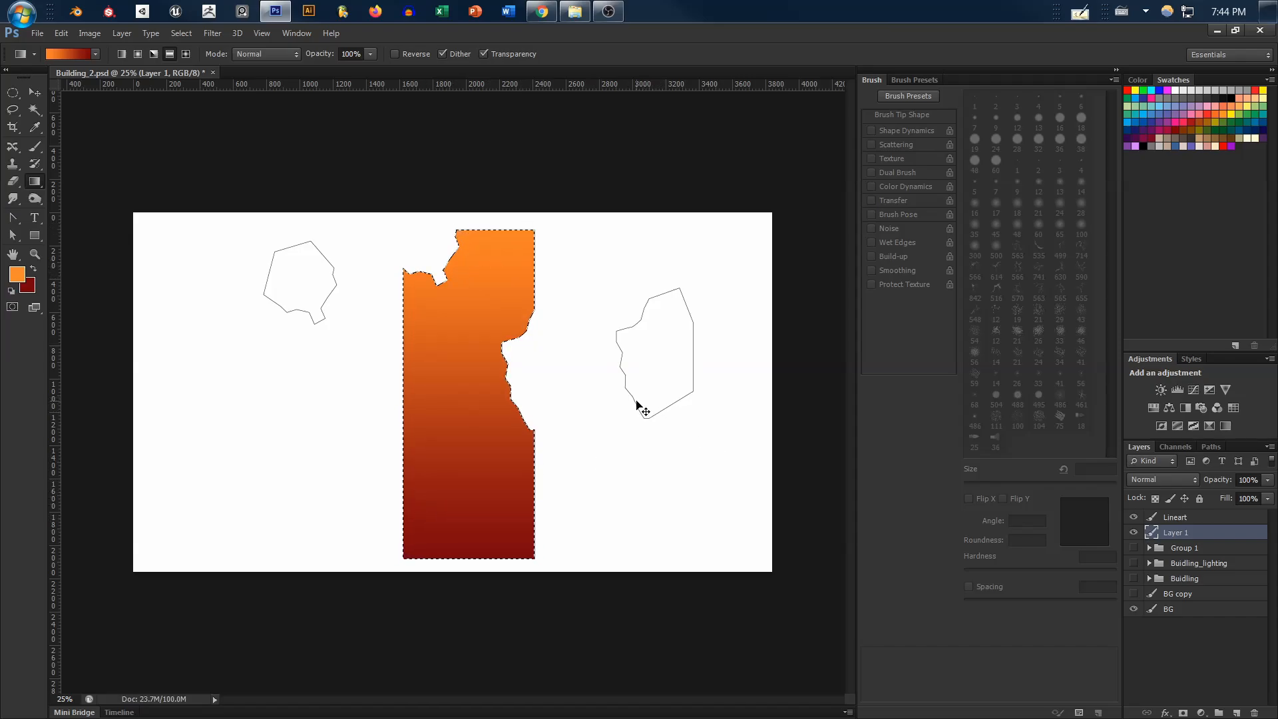
key(ctrl+d)
click(1134, 517)
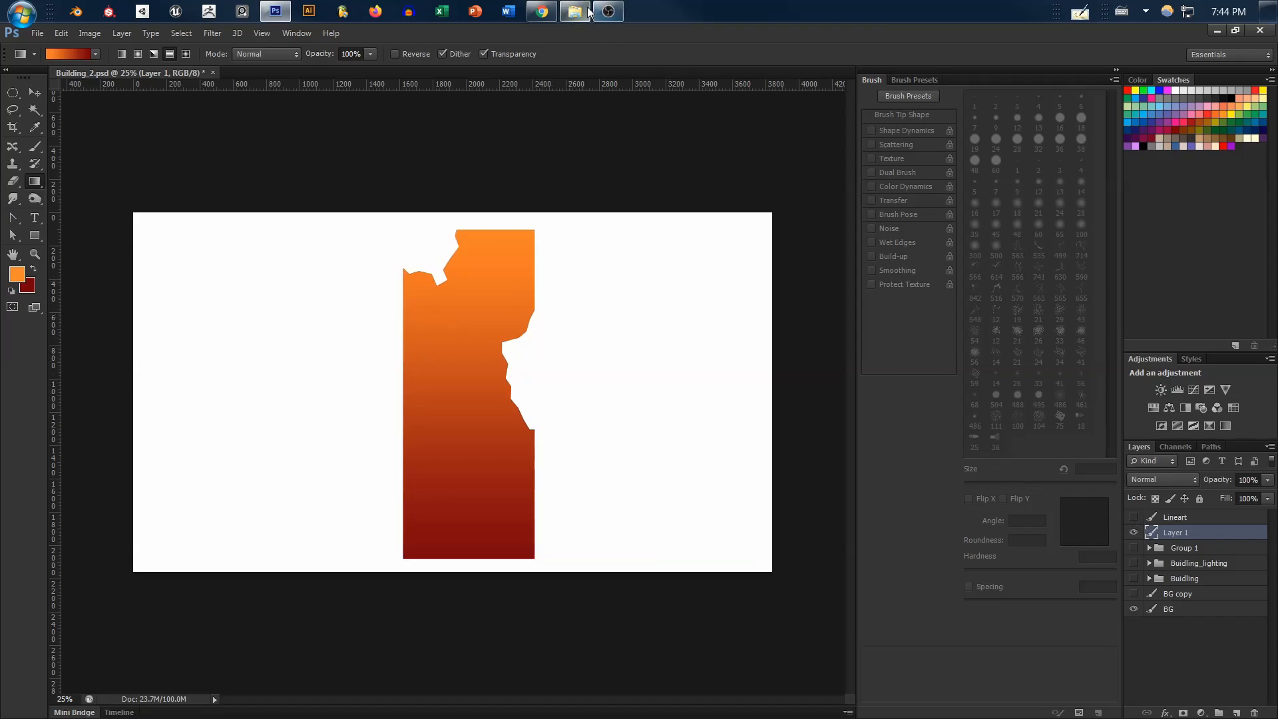
Switch to Chrome and look through the Buildings photo texture categories on textures.com
click(543, 12)
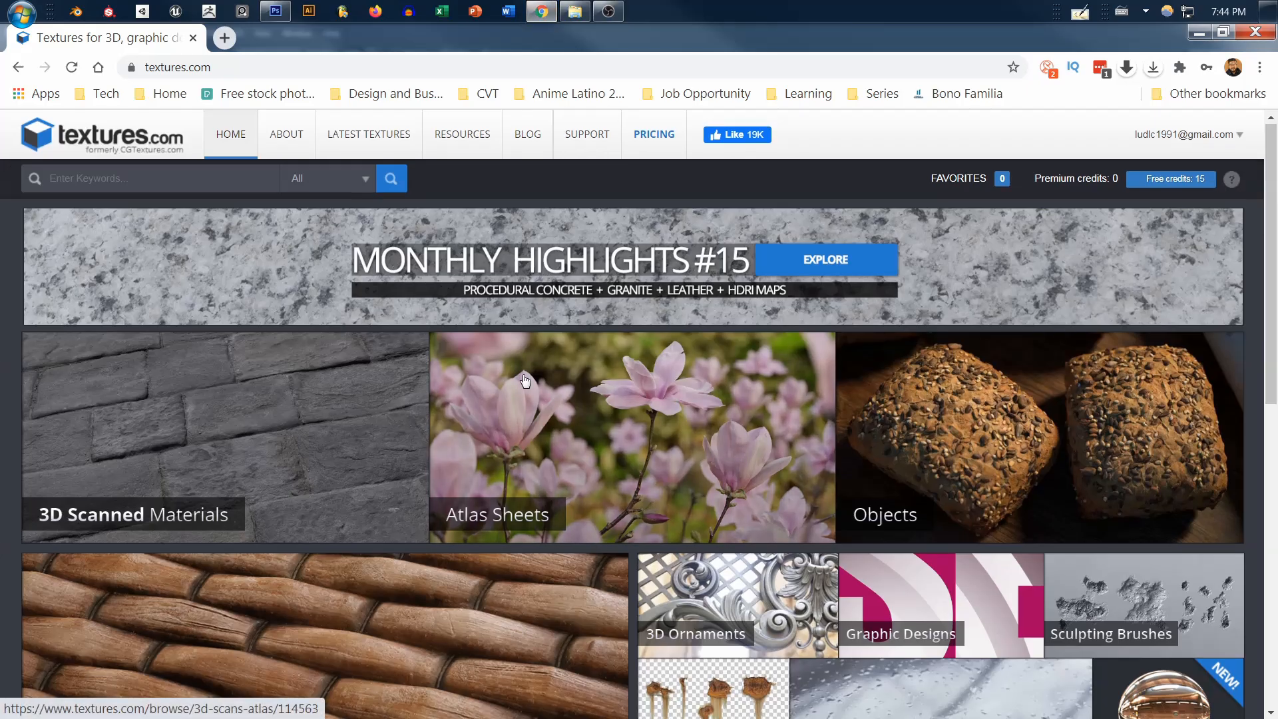
scroll(525, 381, down, 6)
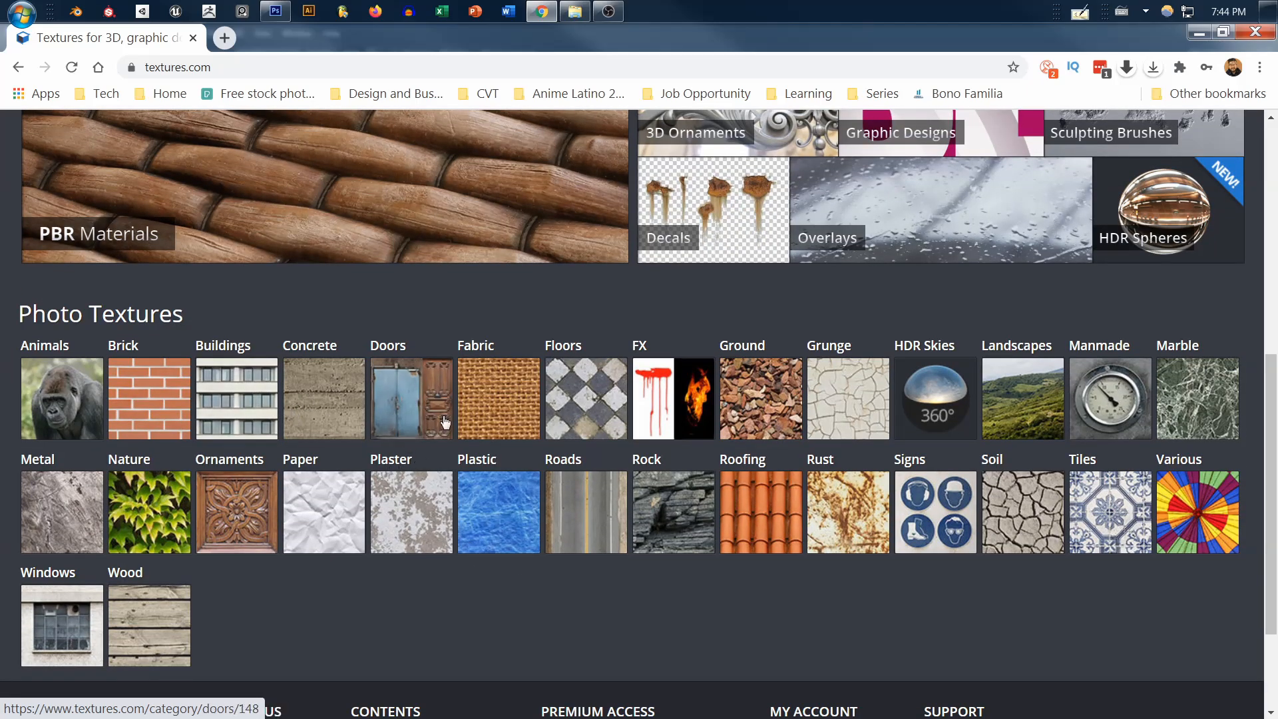
click(254, 411)
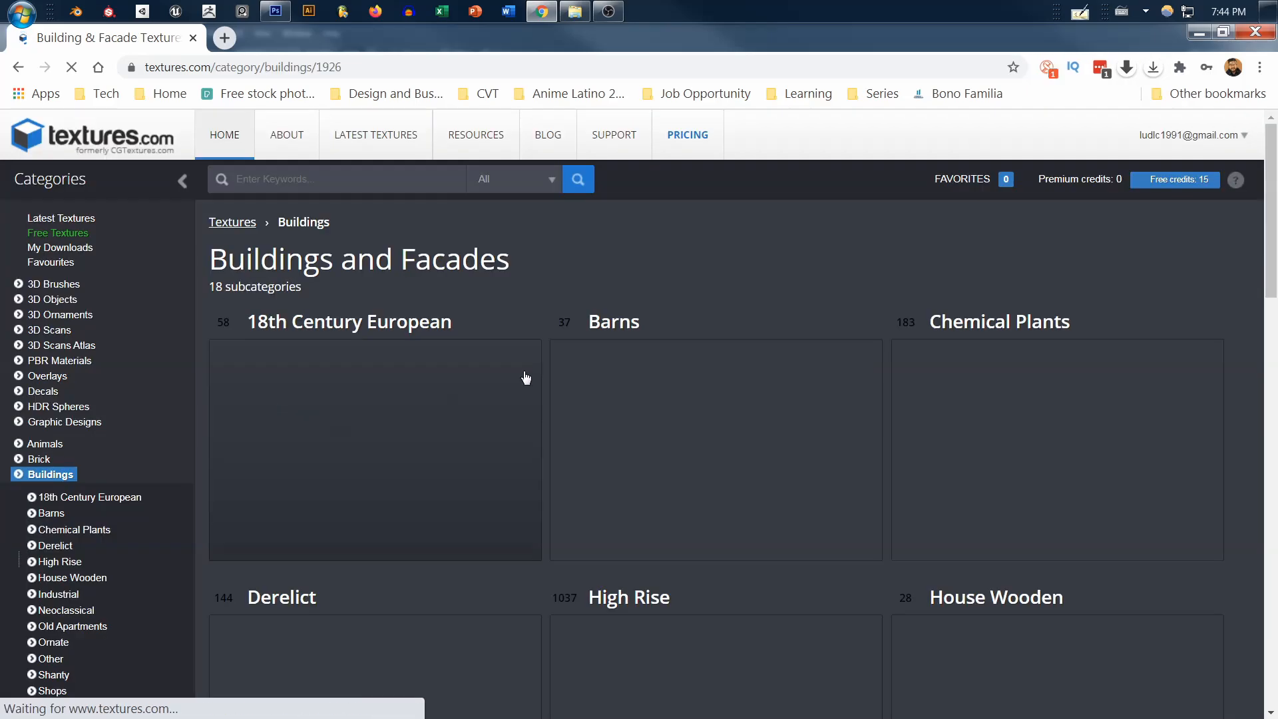
scroll(666, 400, down, 2)
scroll(674, 401, down, 3)
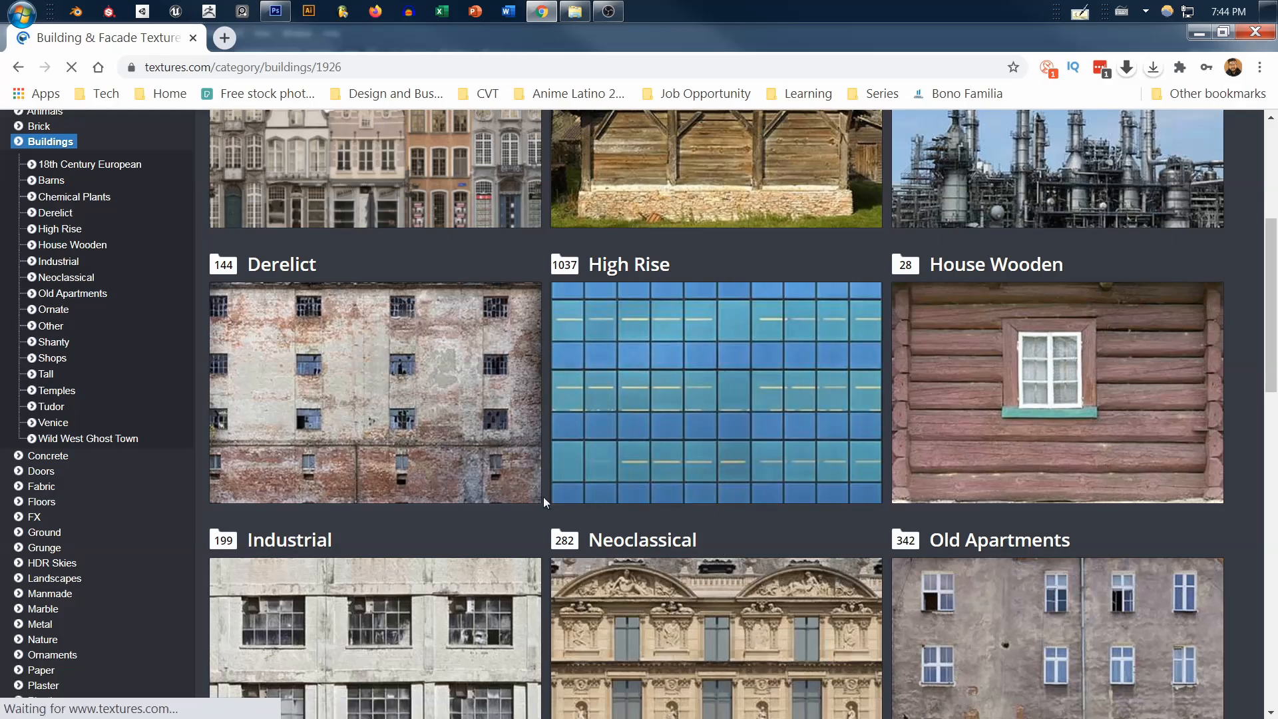
scroll(437, 426, down, 2)
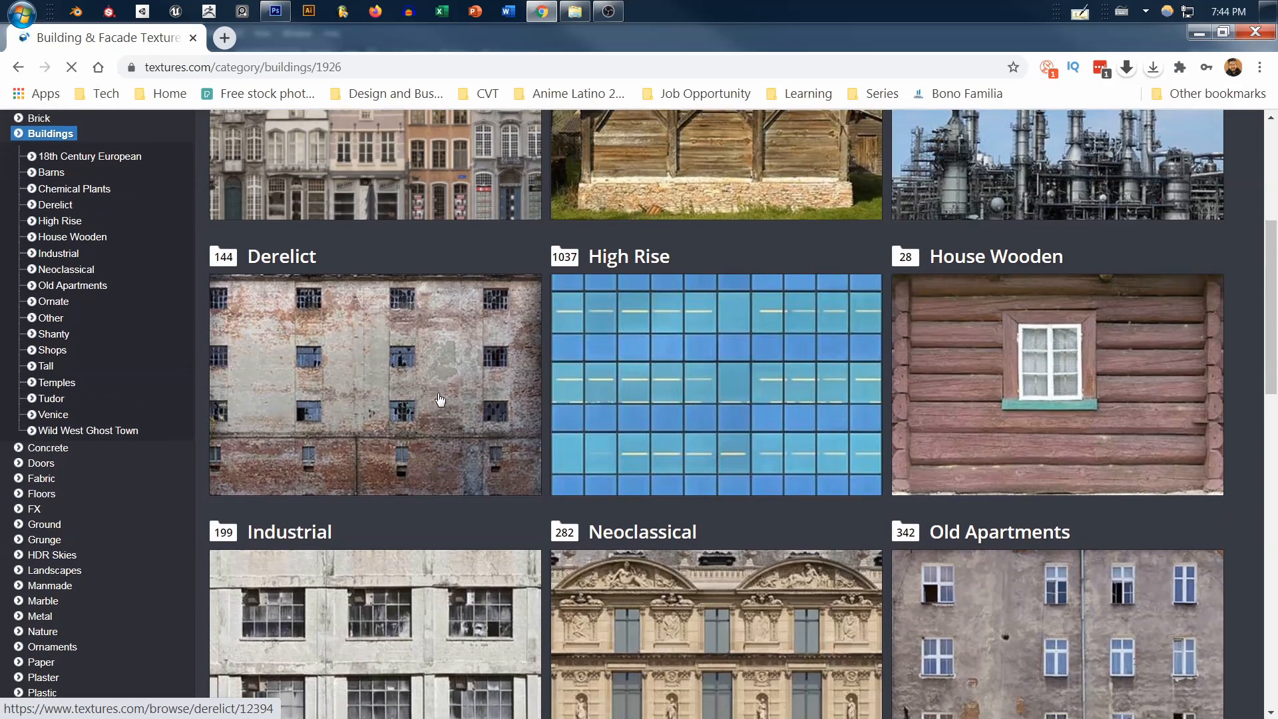
scroll(493, 379, down, 6)
scroll(556, 383, up, 2)
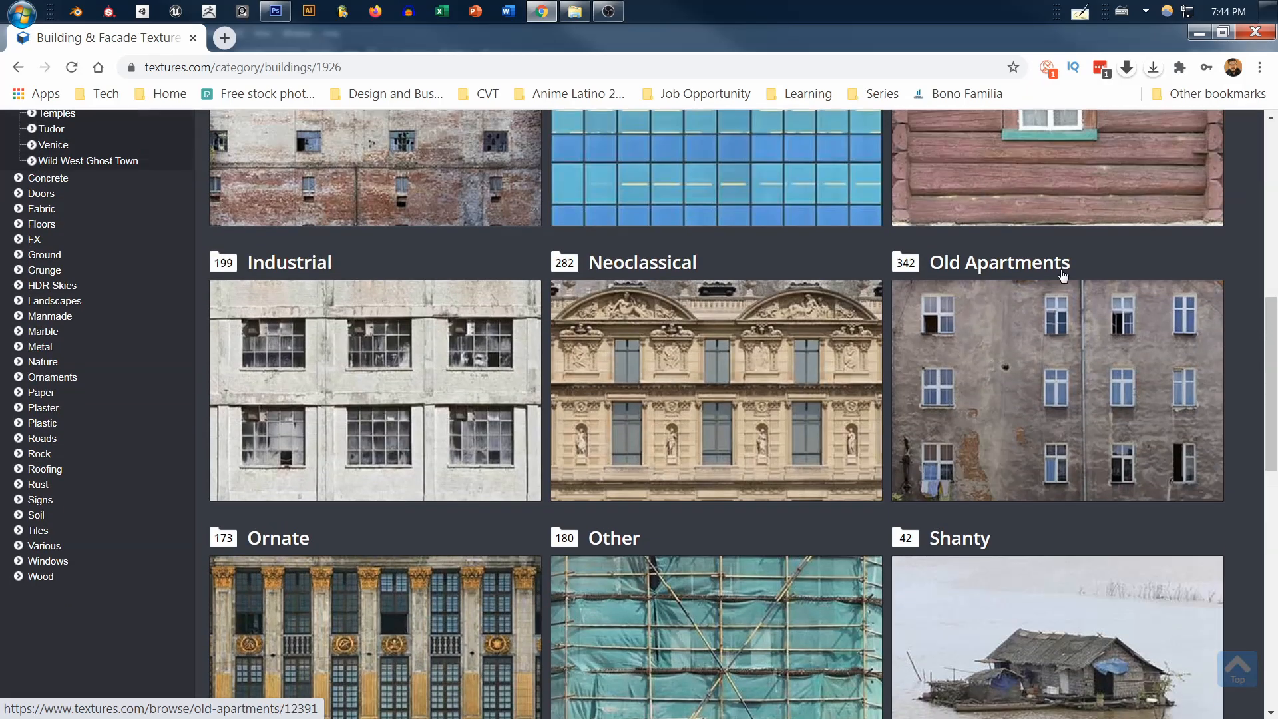
scroll(683, 454, down, 1)
scroll(685, 457, up, 4)
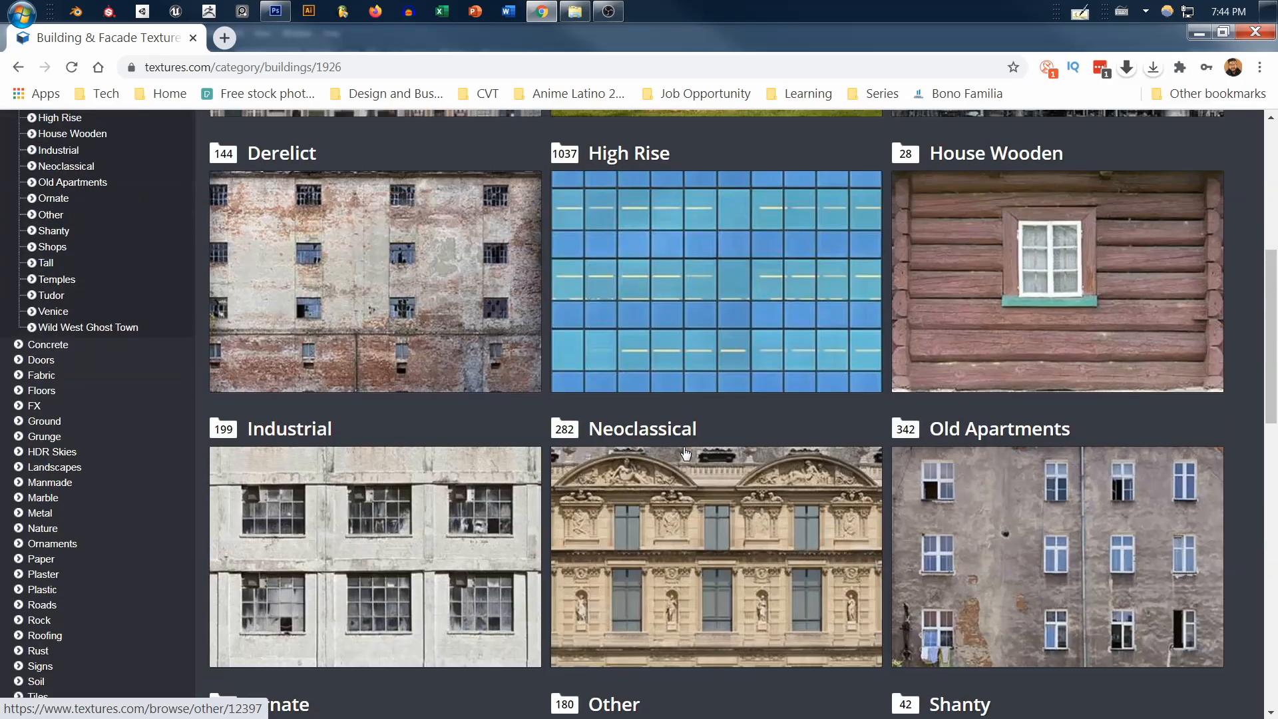
key(alt+Tab)
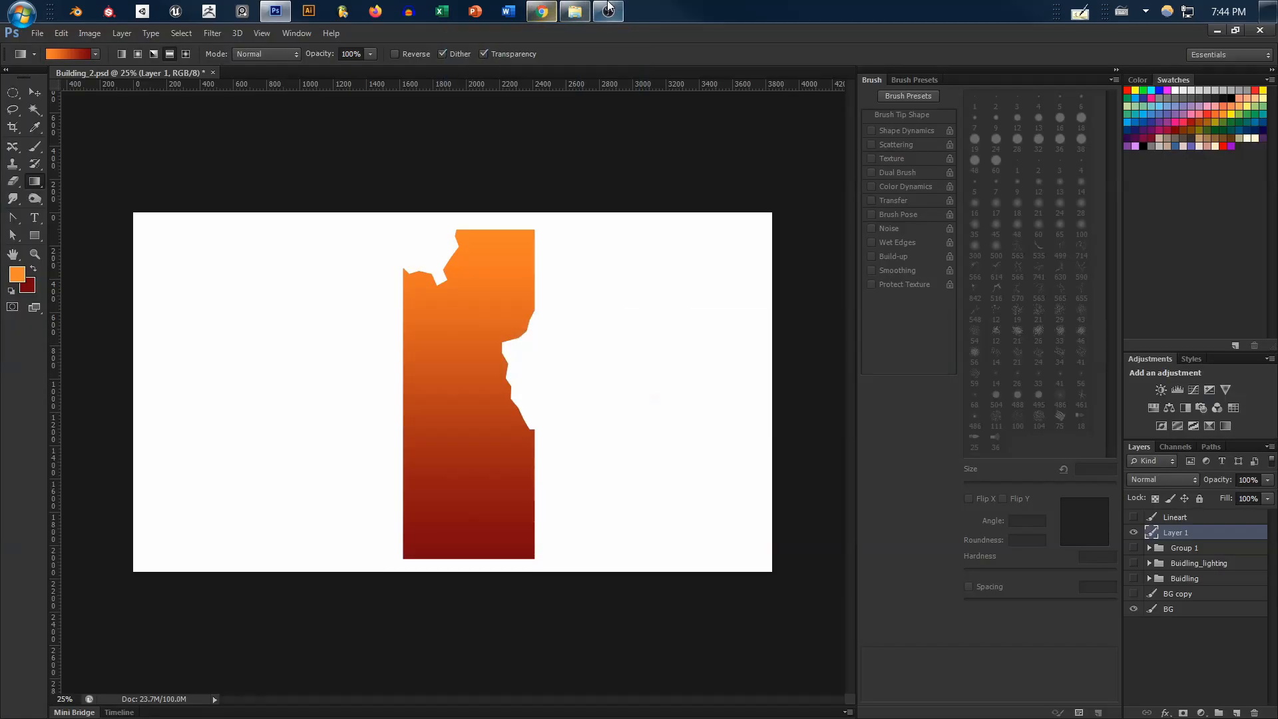
Place the TexturesCom_BuildingsHighRise0639_6_M.jpg texture from the file folder and scale it to about 541% so it covers the building
click(572, 14)
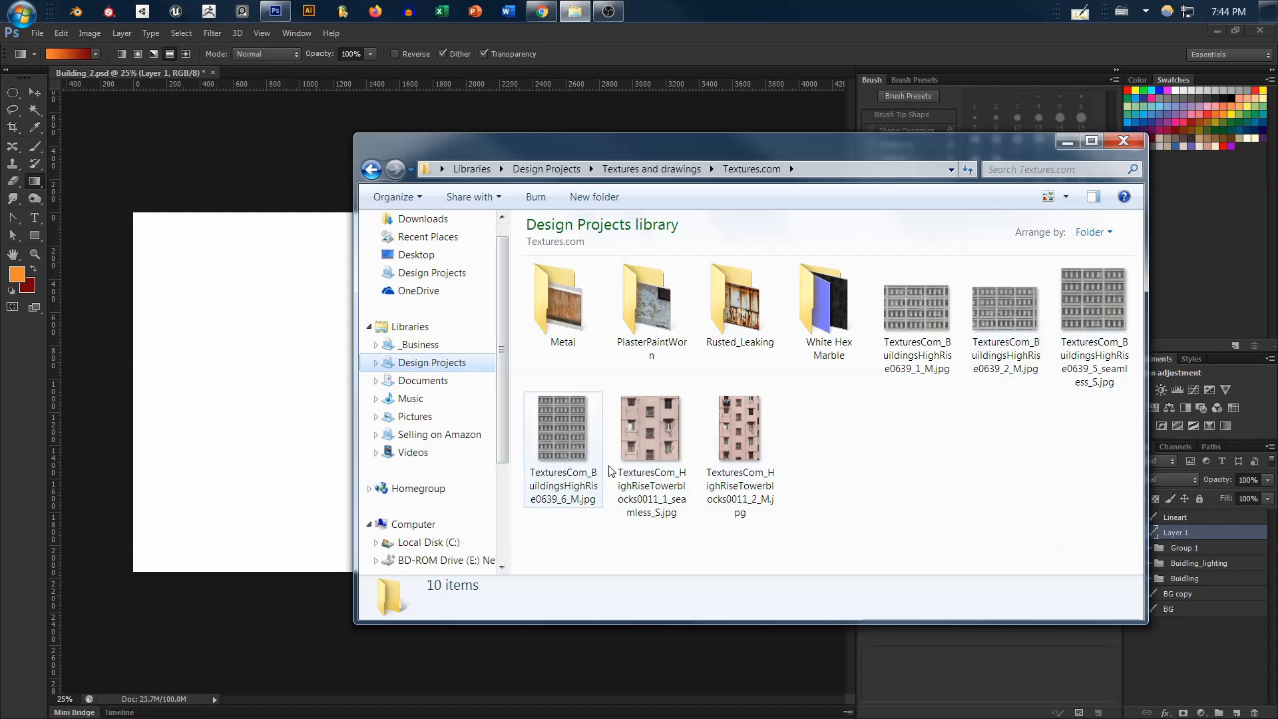
drag(574, 459, 260, 484)
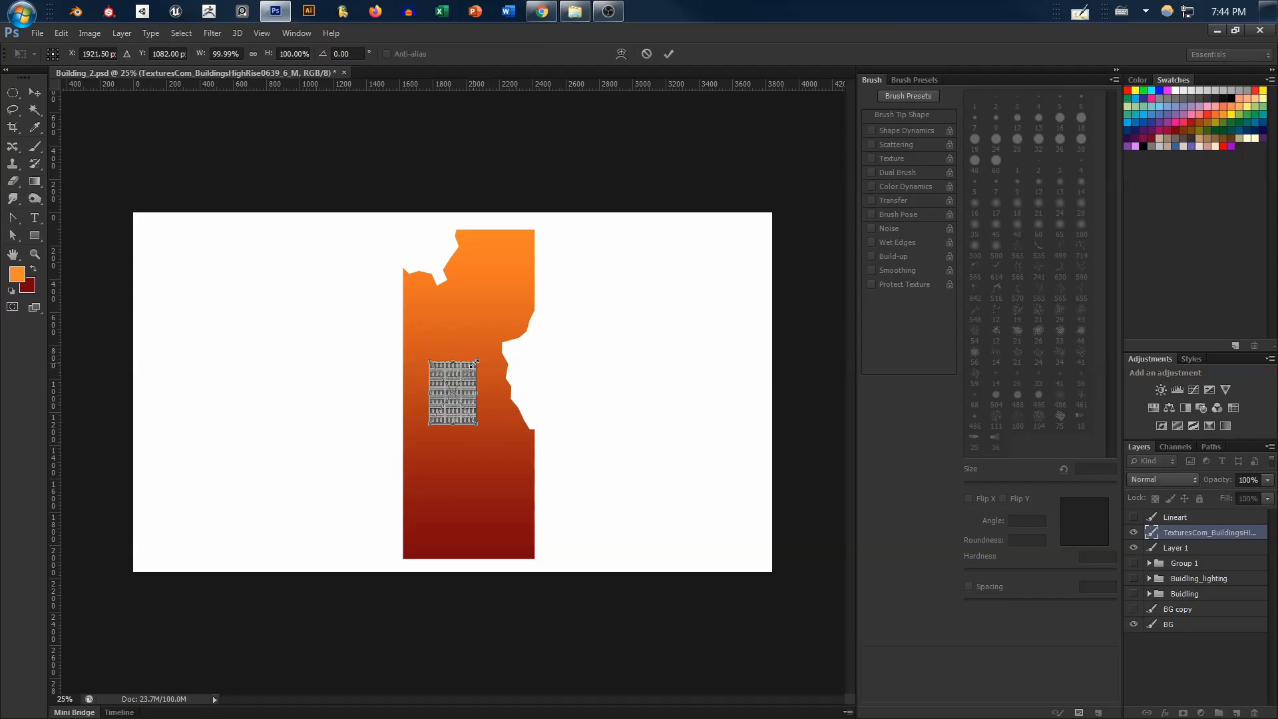
drag(476, 361, 609, 241)
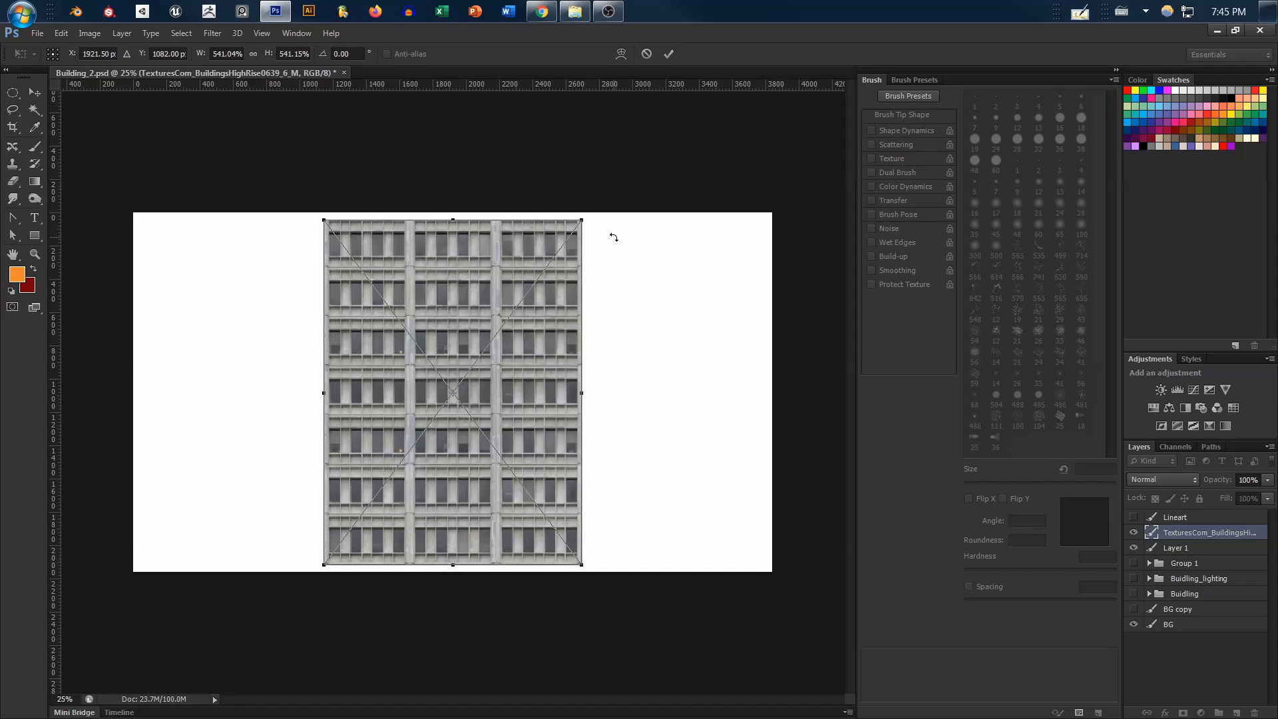
key(g)
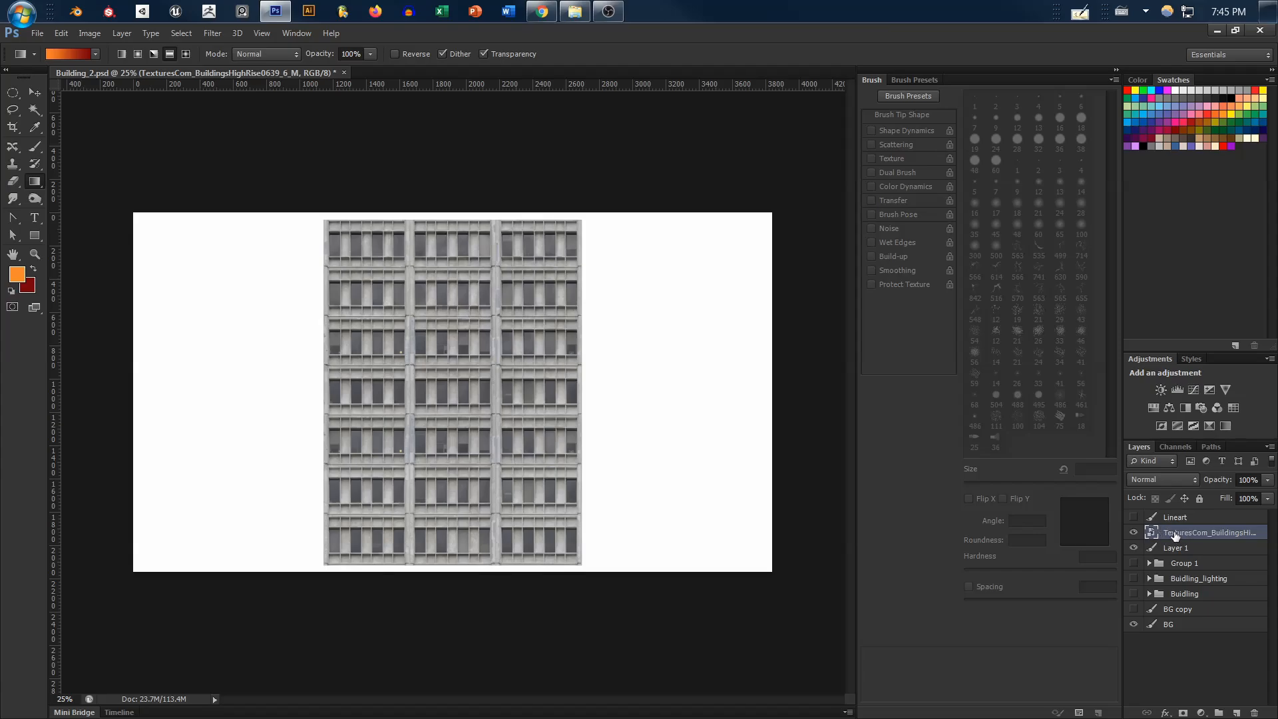
Rasterize the placed building texture layer and clip it to the gradient layer below
right_click(1171, 532)
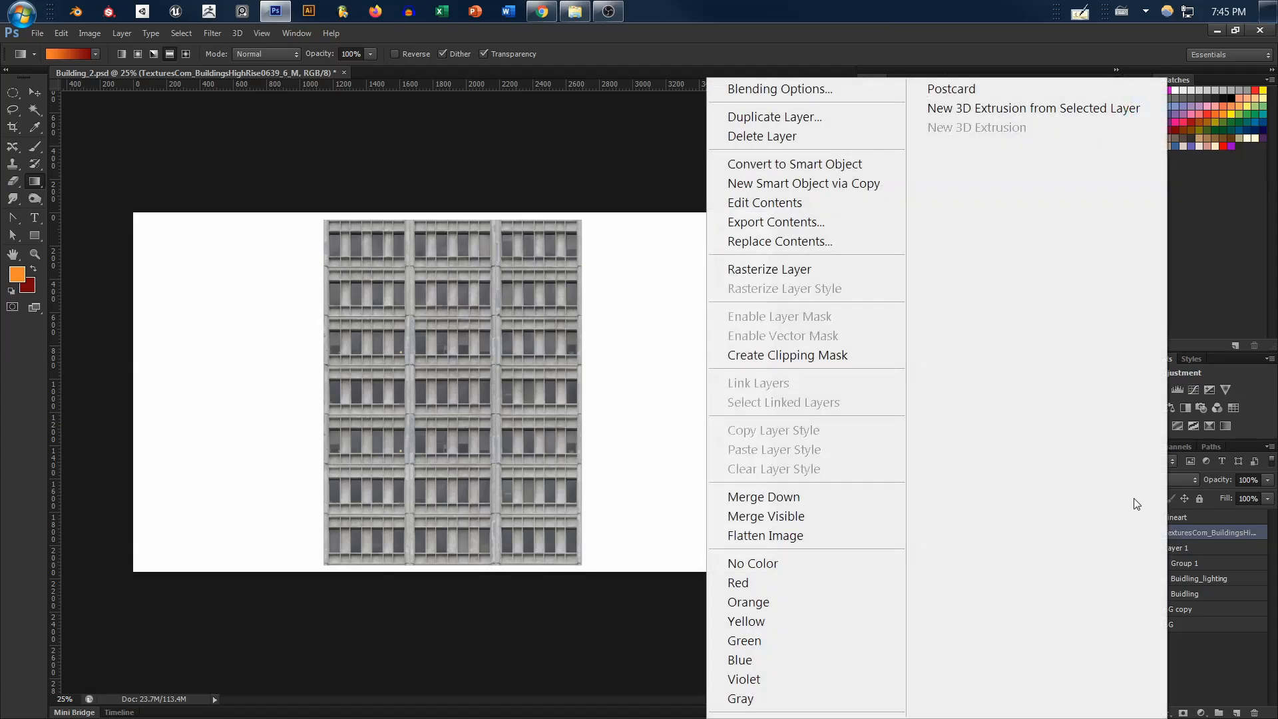
click(792, 267)
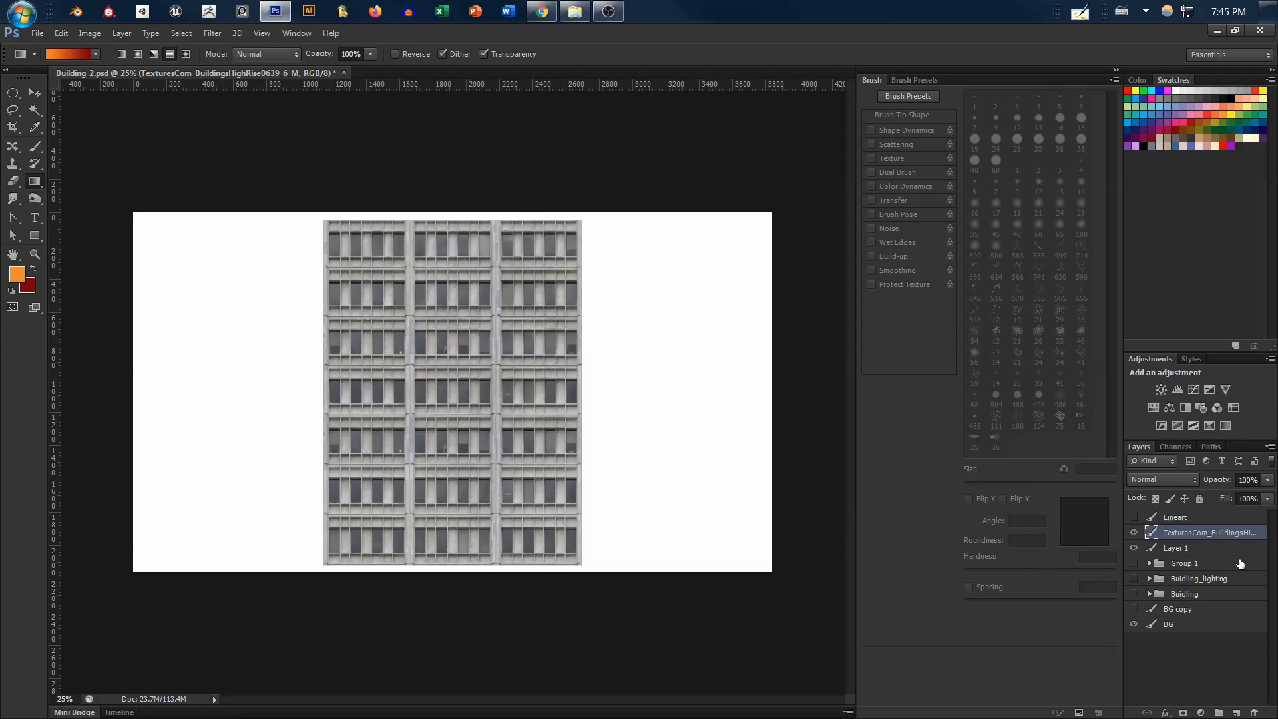
alt+click(1183, 539)
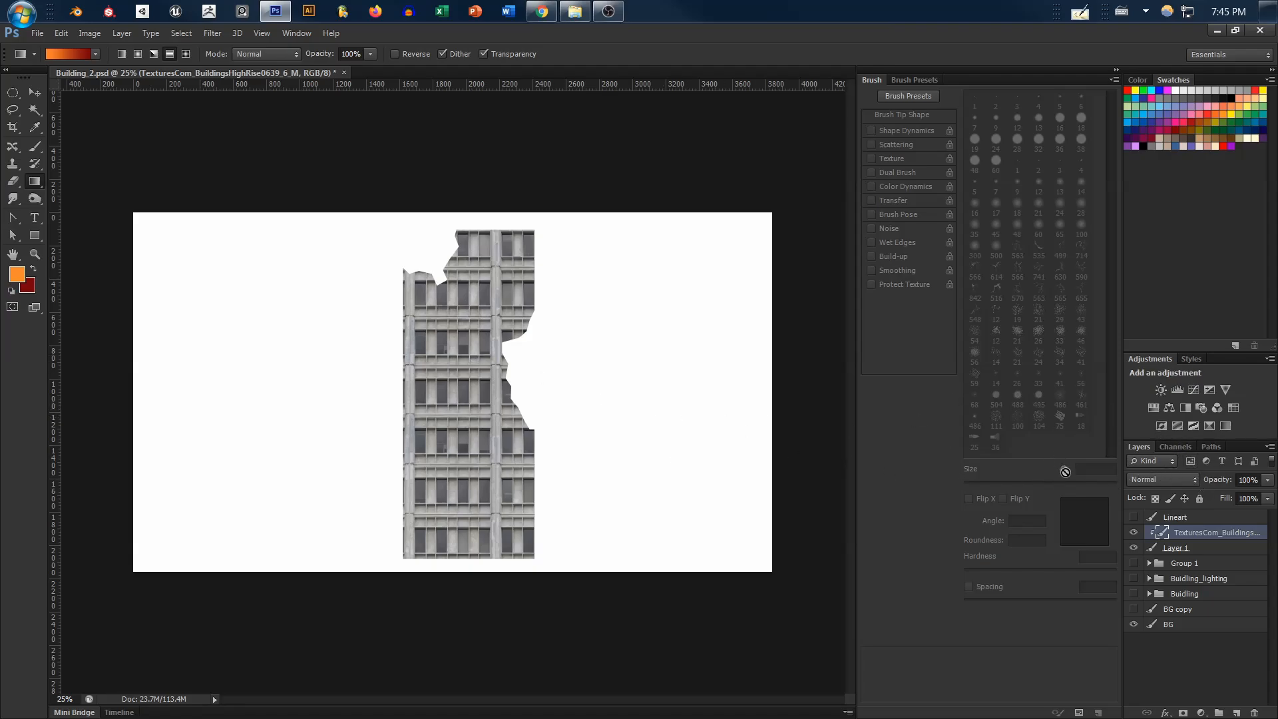
Set the clipped texture layer's blend mode to Multiply
click(1160, 479)
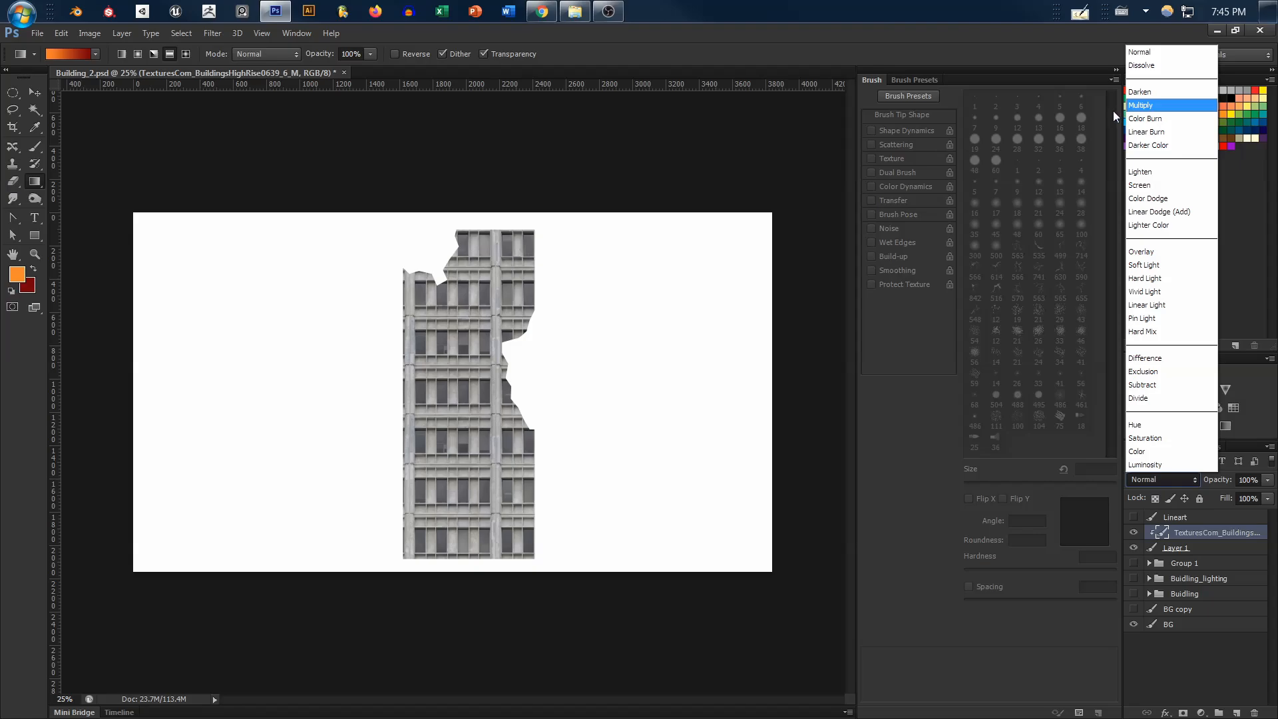
click(1149, 105)
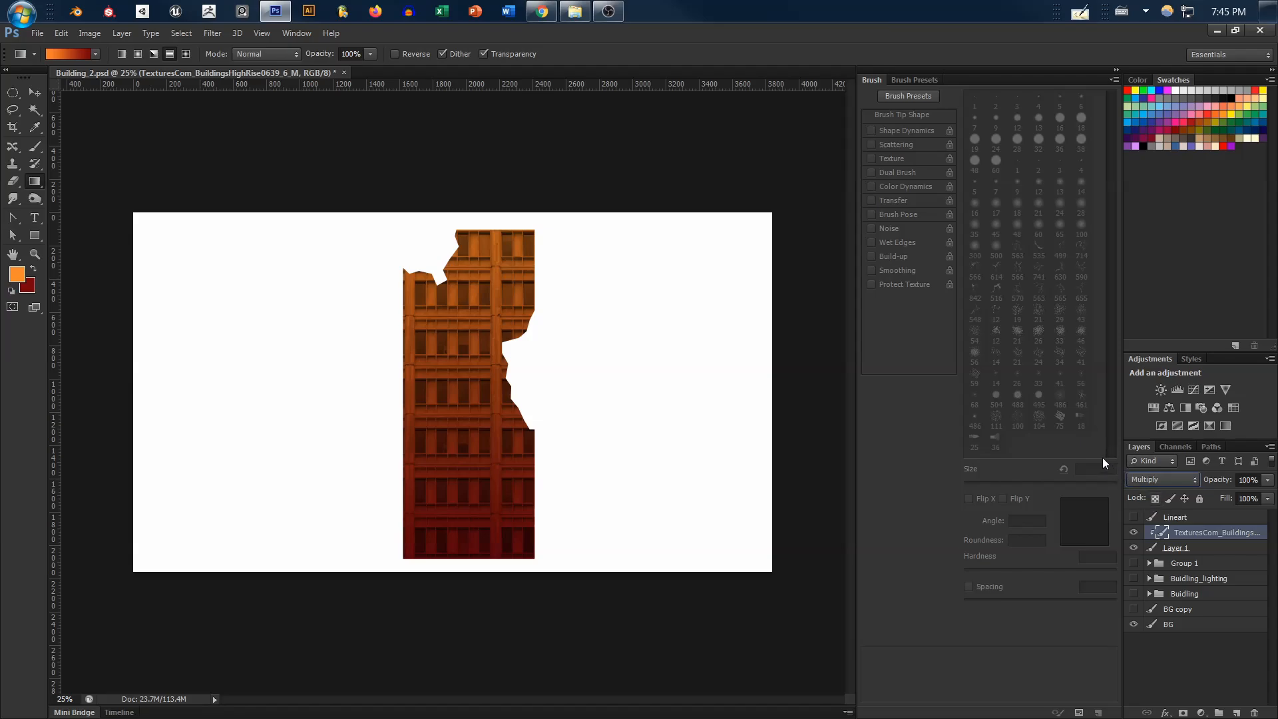
Try other blend modes such as Linear Burn on the texture layer and return it to Multiply
click(1165, 479)
click(1162, 480)
key(Down)
key(Down)
key(Up)
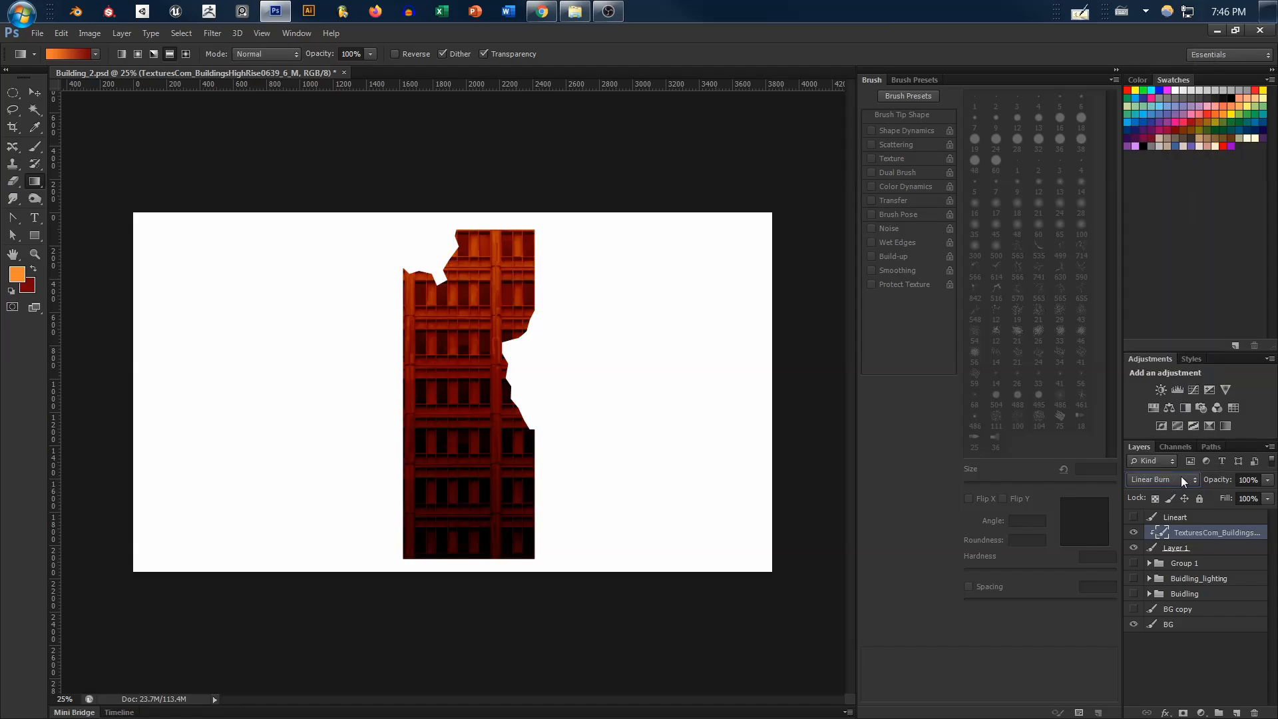
key(Up)
key(Up)
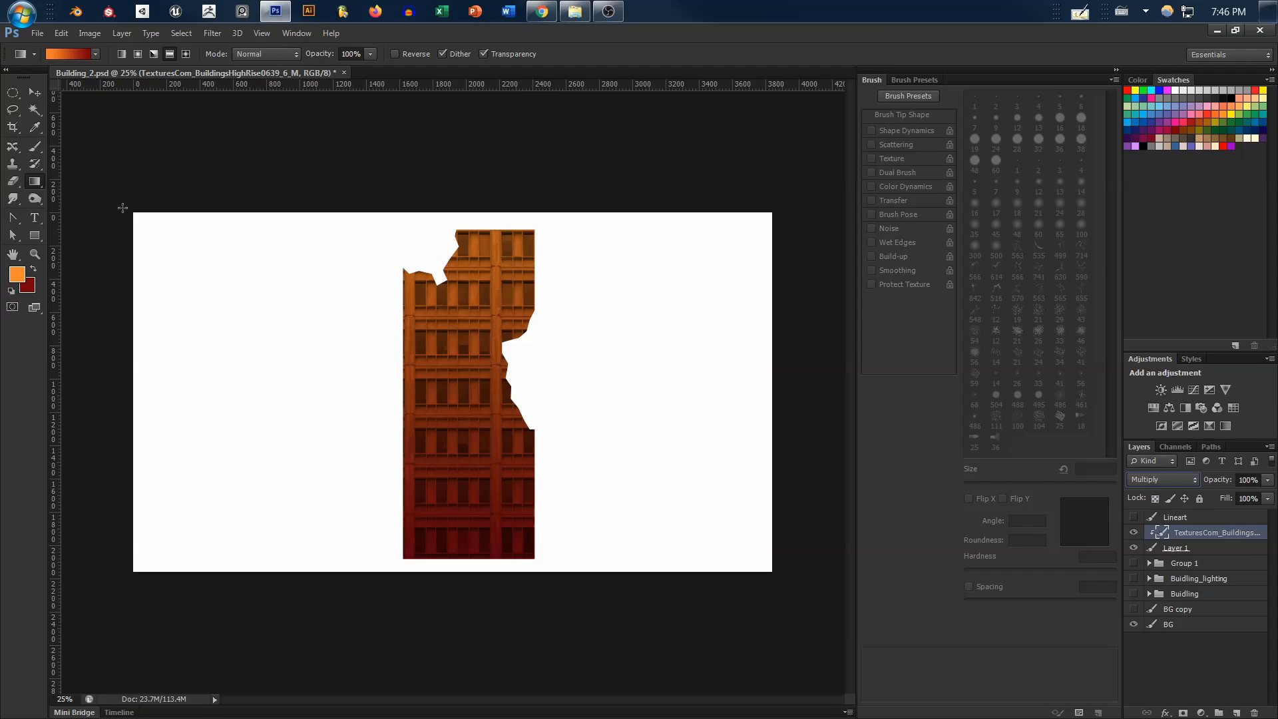
Darken the building's broken upper edge and roofline using the Burn tool with a 44 px brush at 12% hardness
click(35, 194)
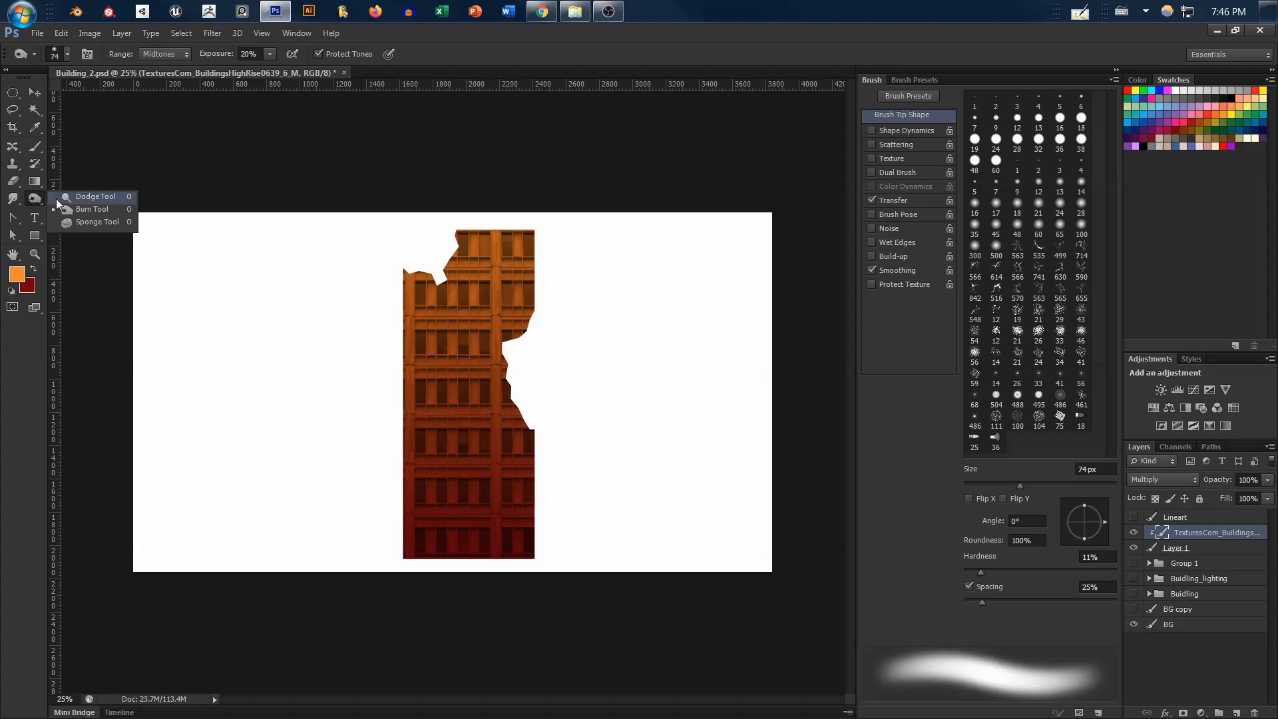
click(82, 199)
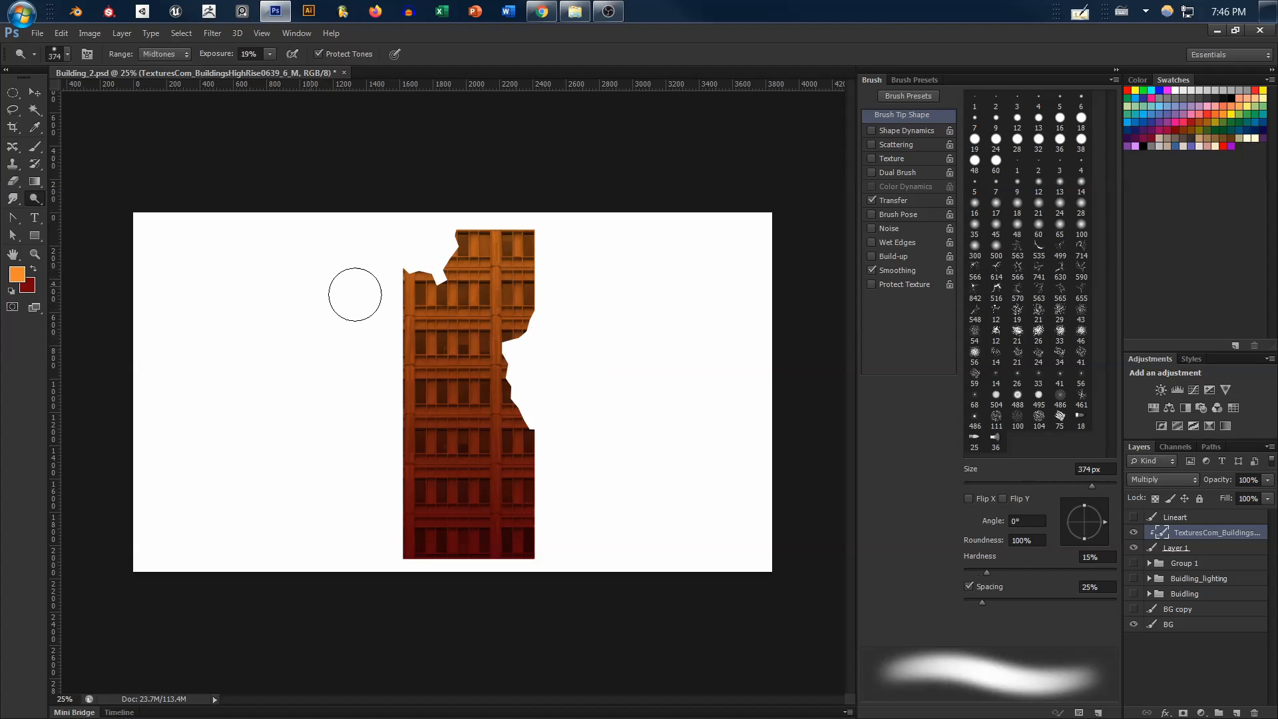
click(45, 202)
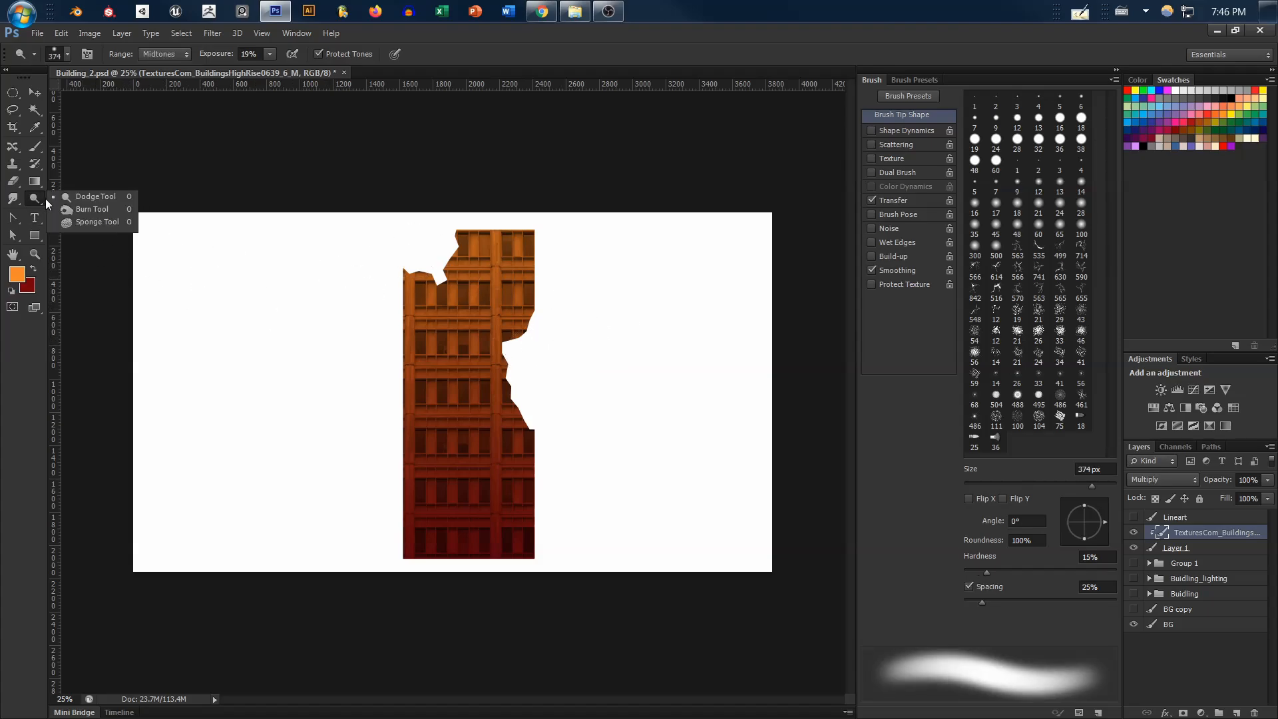
click(86, 213)
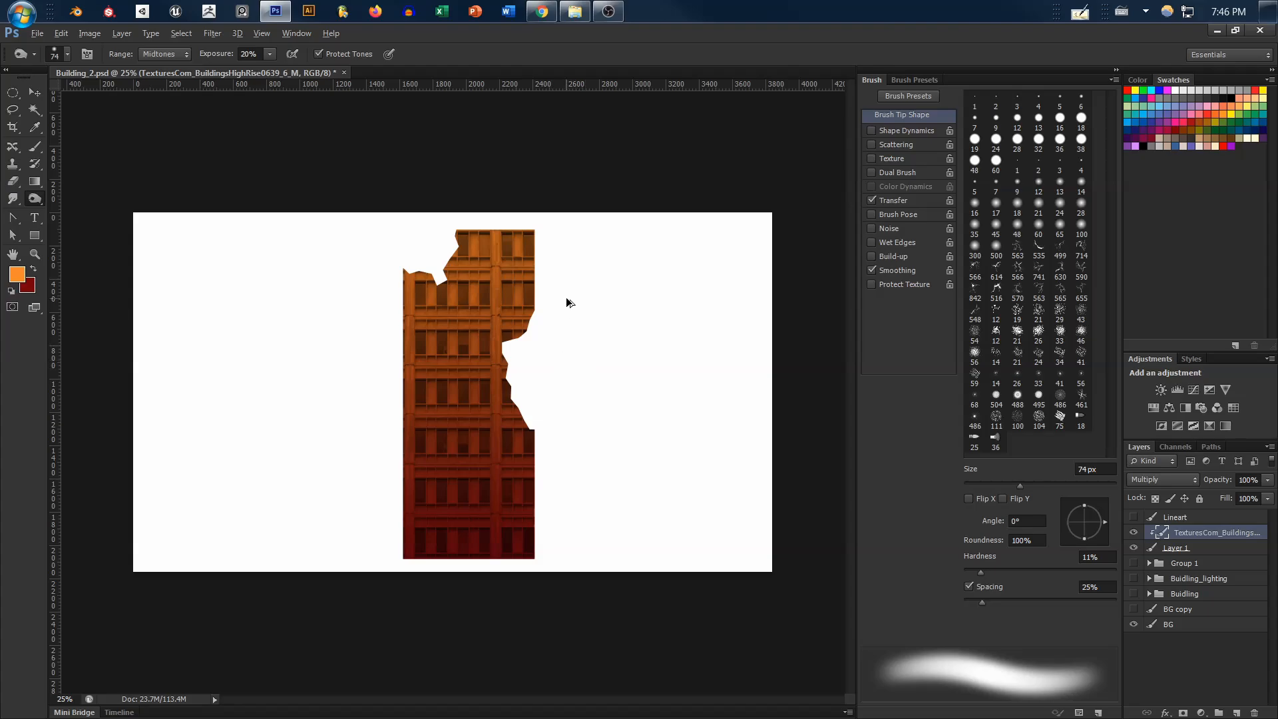
scroll(566, 297, up, 5)
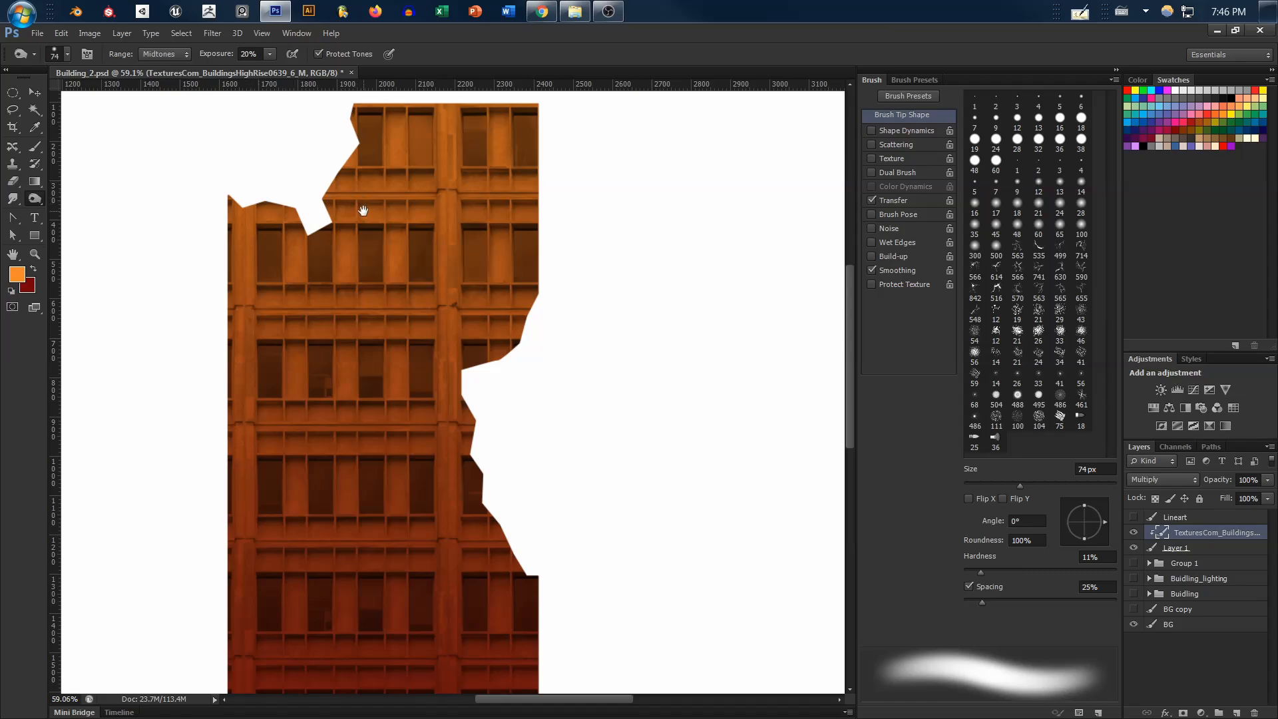
drag(363, 211, 424, 295)
alt+right_click(405, 197)
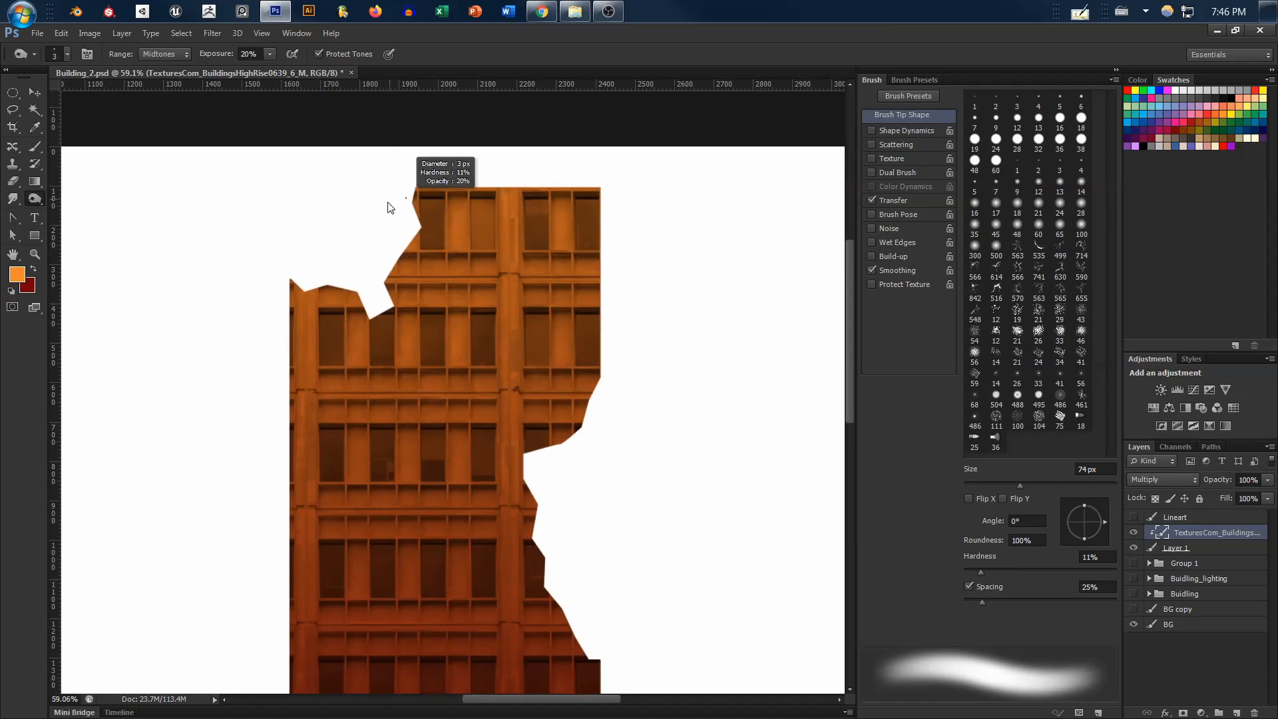
drag(392, 208, 401, 209)
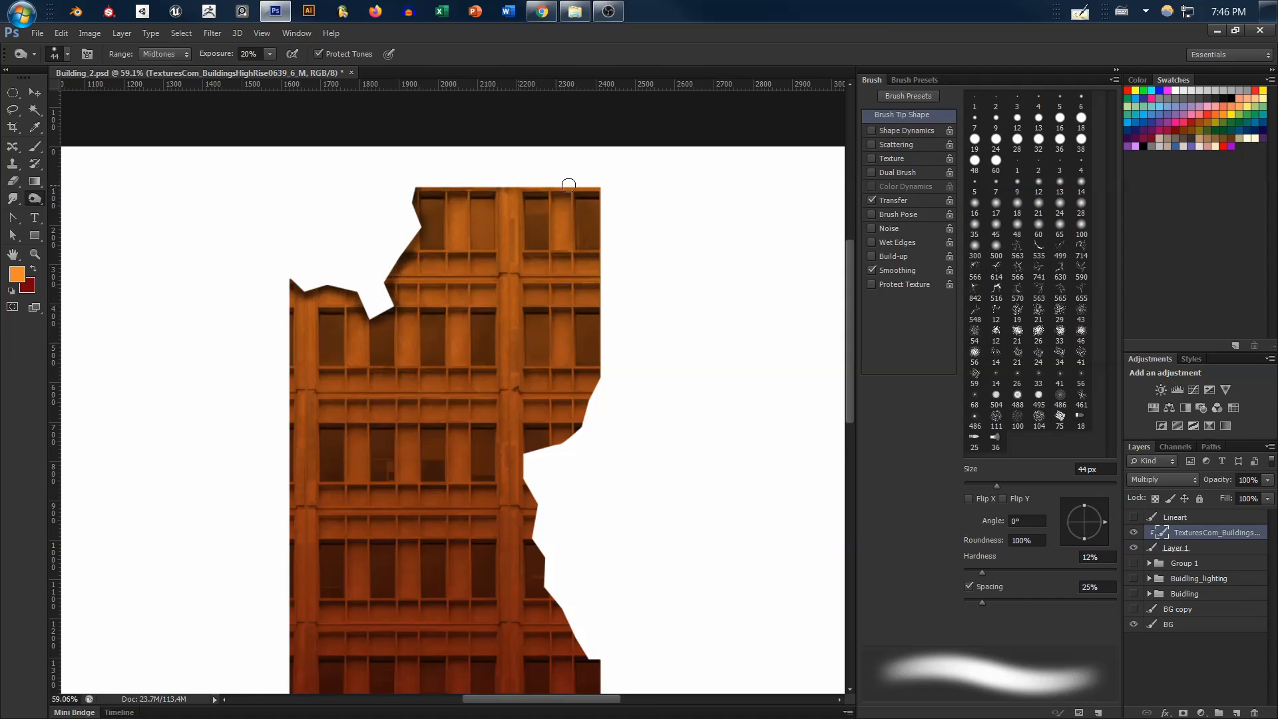
drag(568, 185, 639, 191)
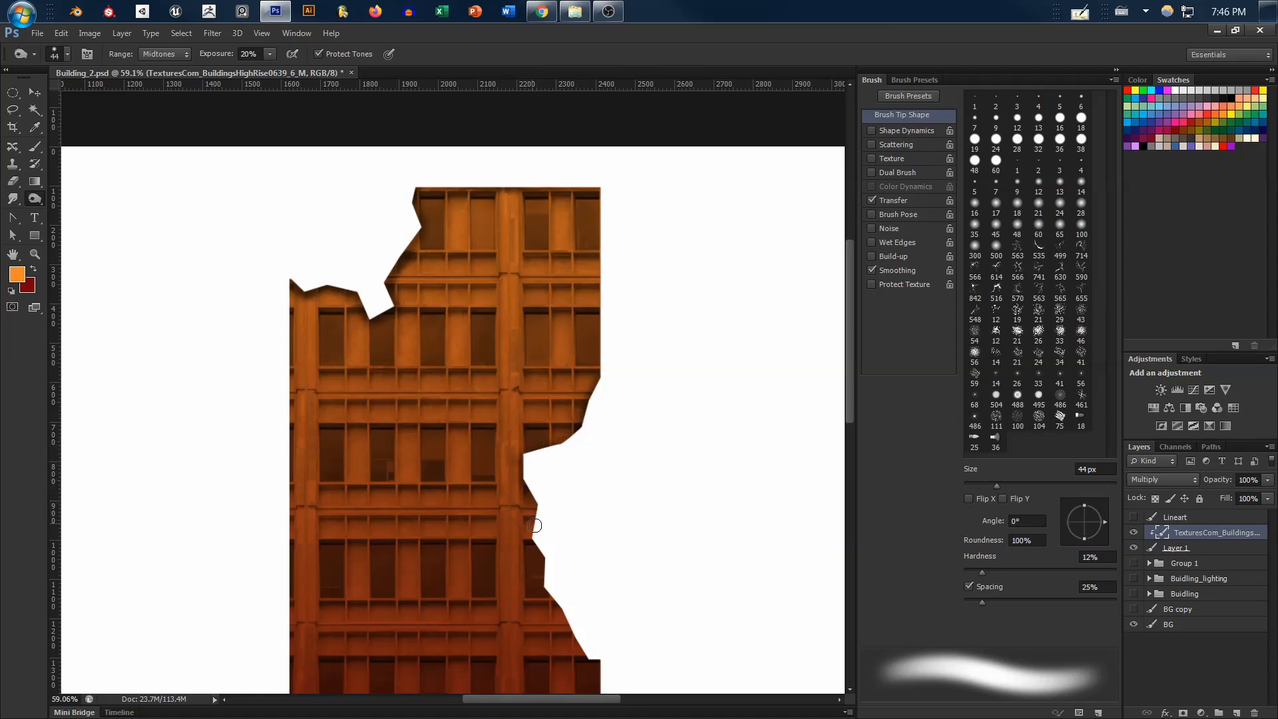
Burn the jagged broken edge along the building's right side with the same small brush
drag(595, 541, 526, 450)
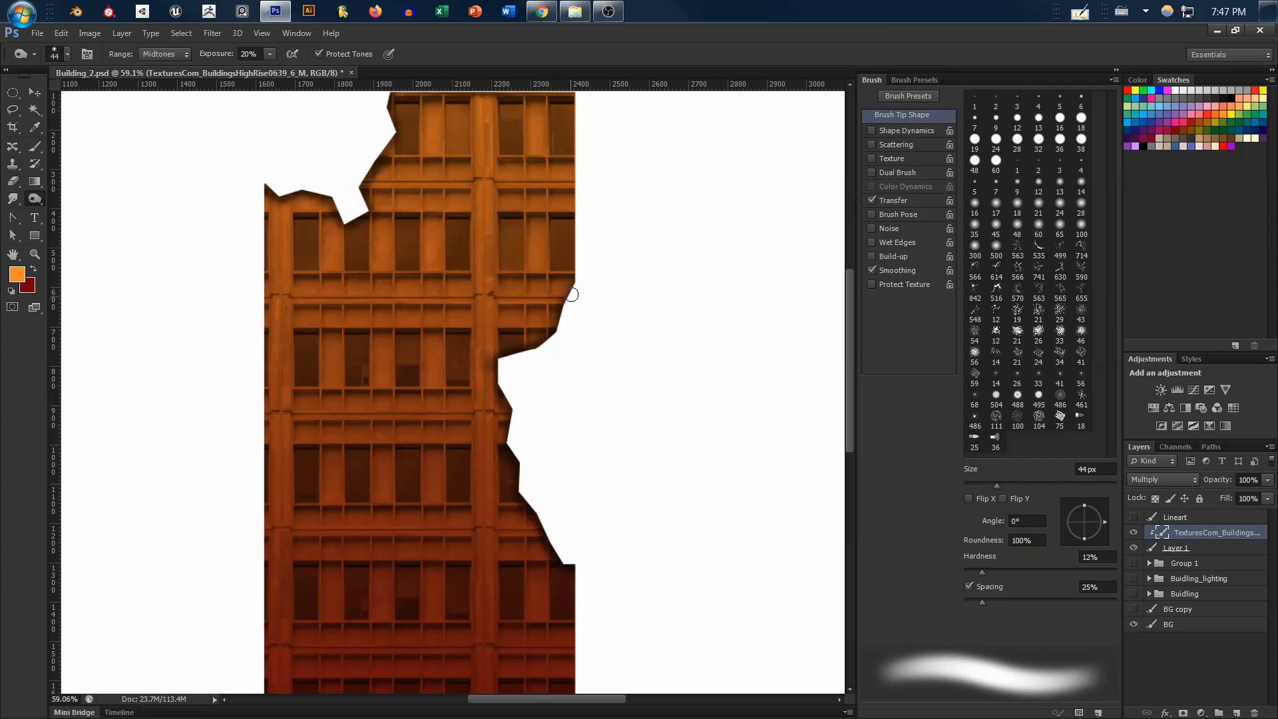
mouse_move(470, 368)
mouse_down()
mouse_move(550, 322)
mouse_move(552, 297)
mouse_up()
drag(643, 458, 624, 398)
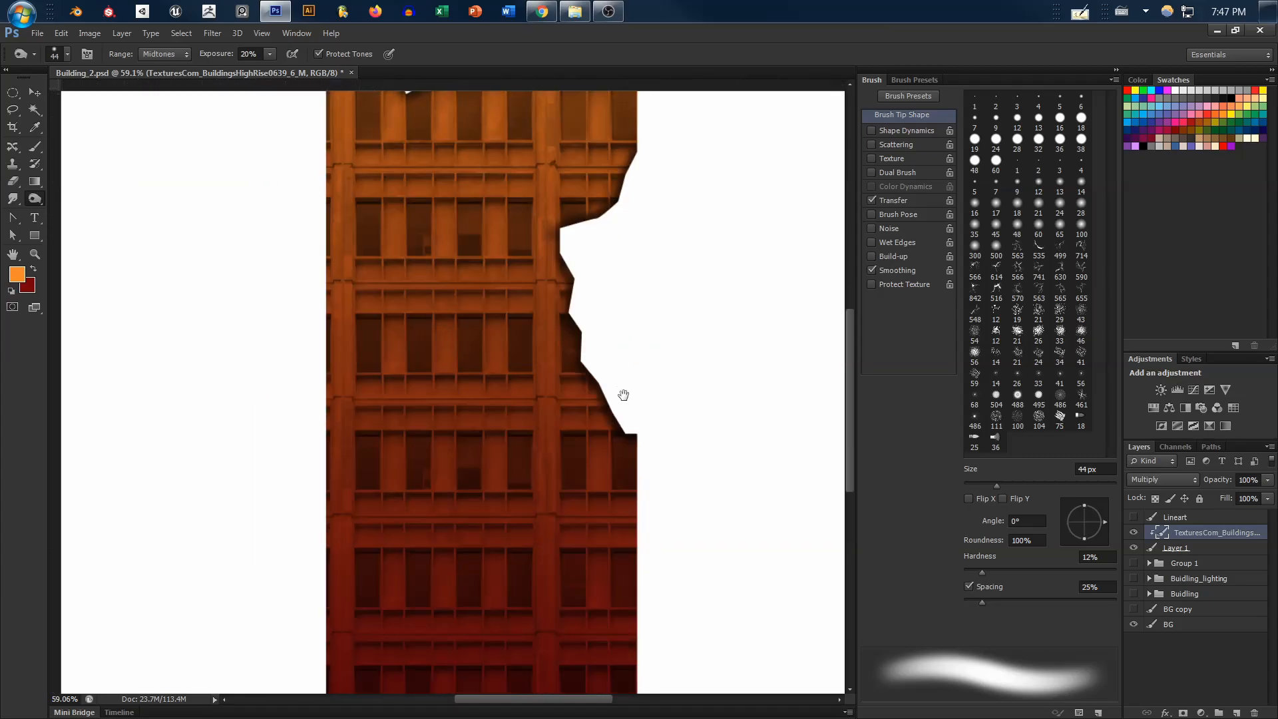
drag(609, 535, 586, 445)
mouse_move(613, 466)
mouse_down()
mouse_move(603, 392)
mouse_move(579, 482)
mouse_move(588, 522)
mouse_move(593, 471)
mouse_move(585, 520)
mouse_up()
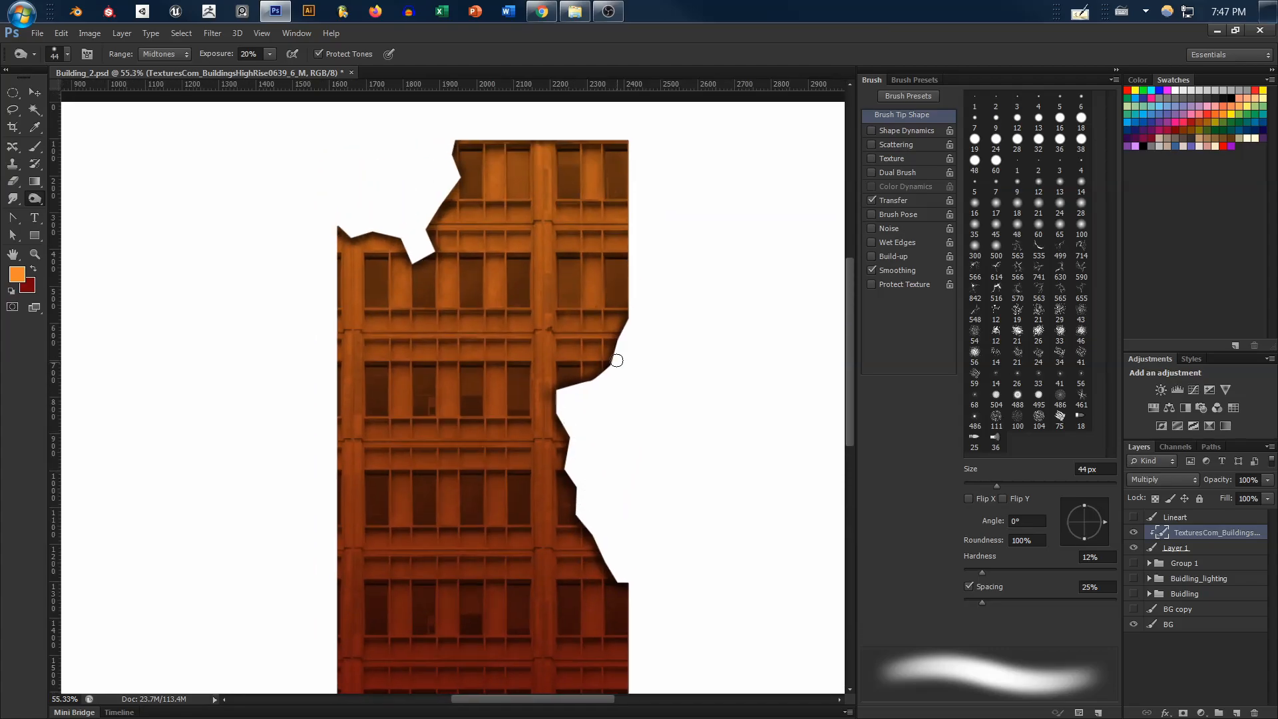
Enlarge the Burn brush to 86 px and darken the building's straight left edge down to the base
alt+right_click(347, 243)
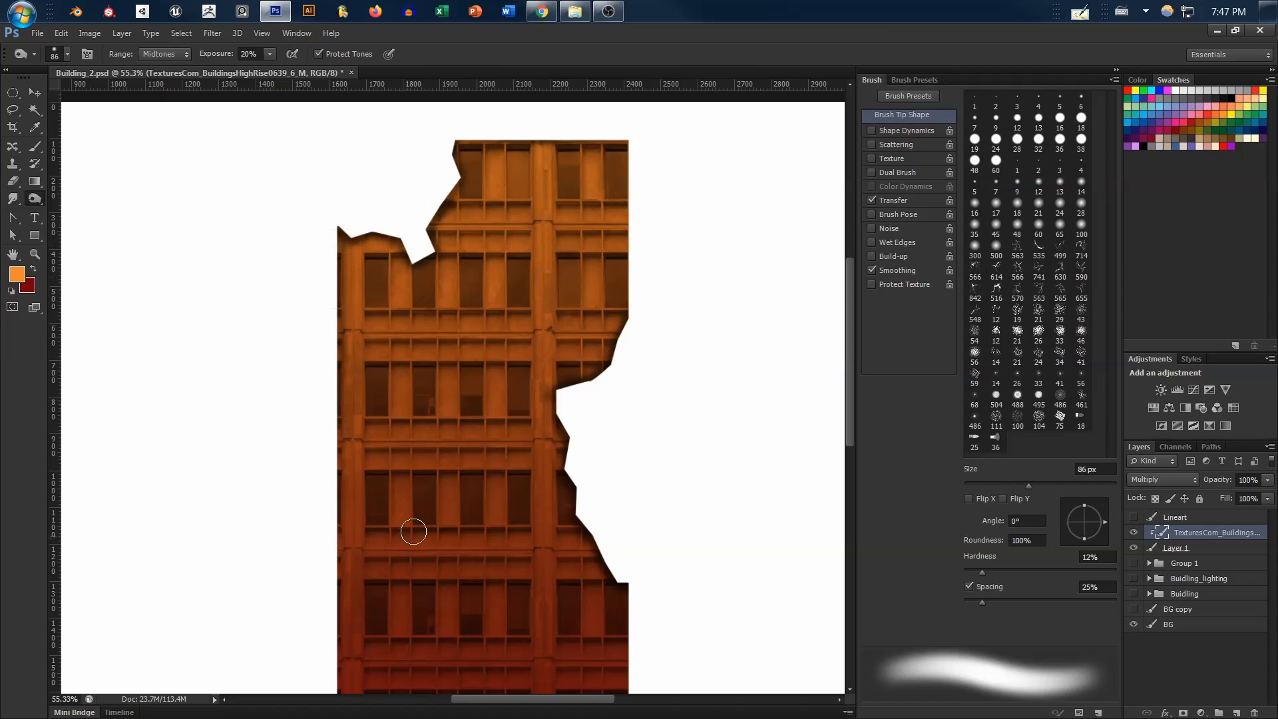
drag(442, 437, 450, 334)
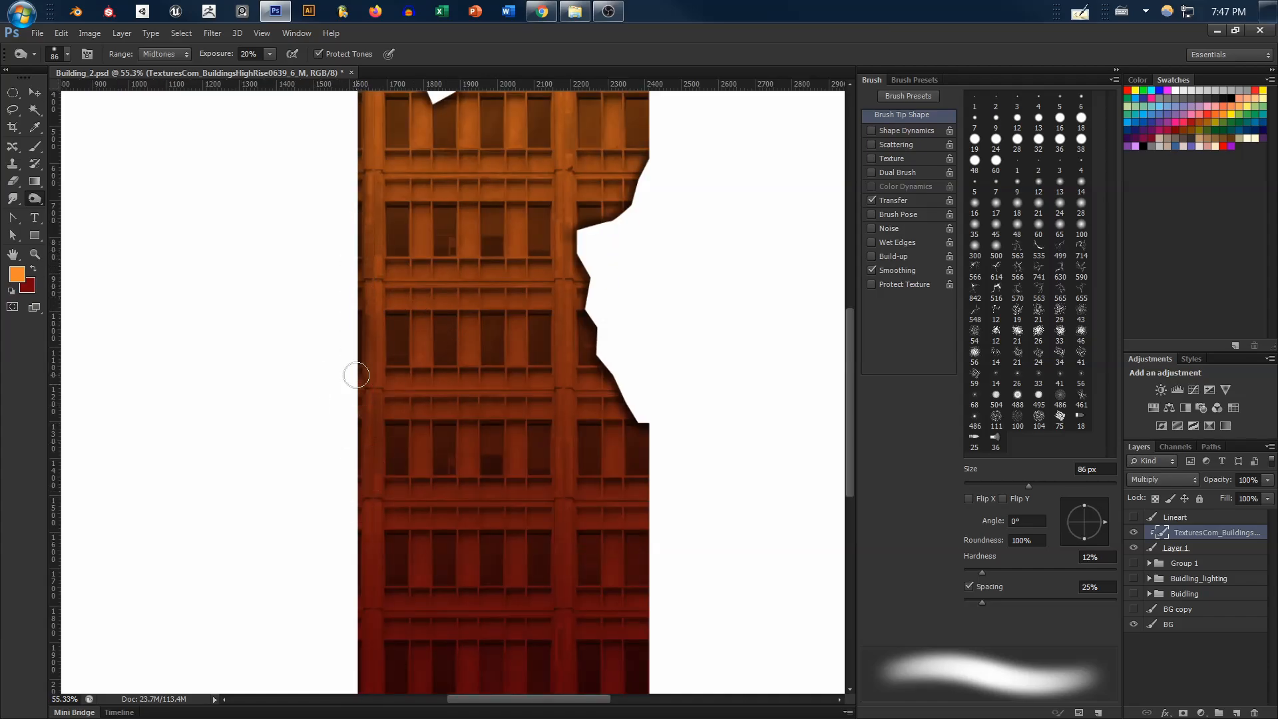
drag(468, 472, 482, 392)
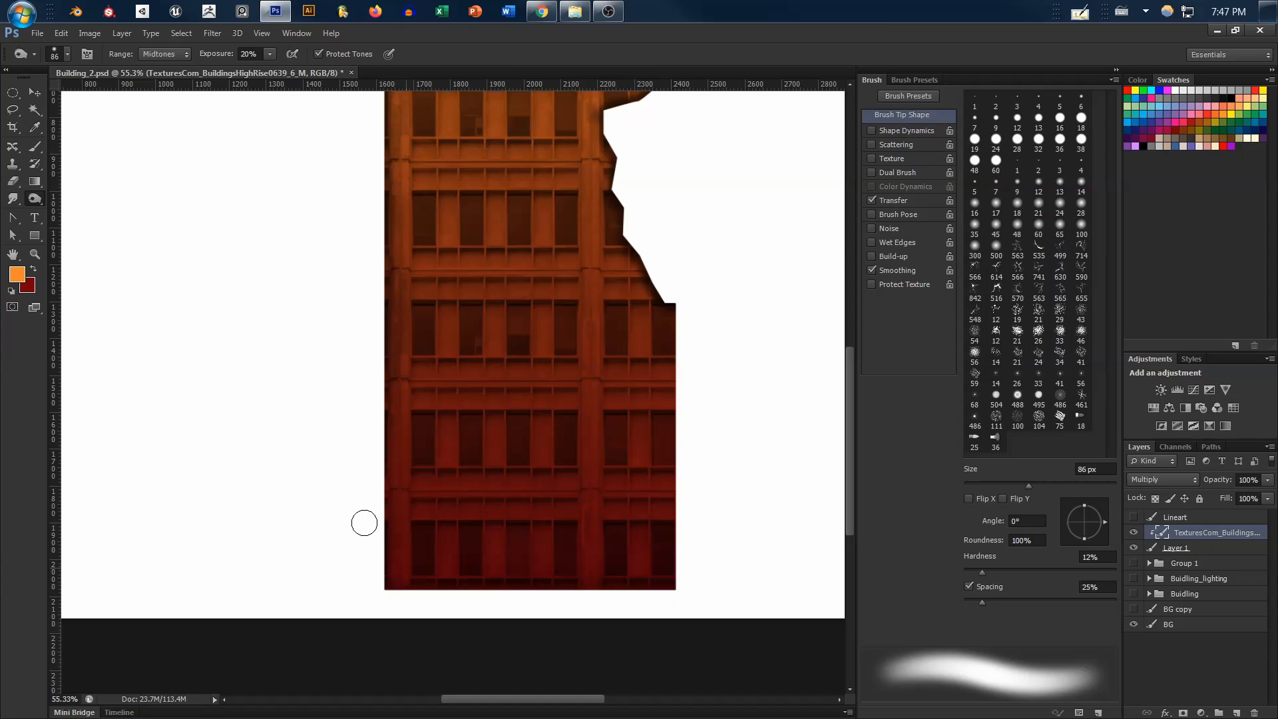
mouse_move(559, 399)
mouse_down()
mouse_move(489, 526)
mouse_move(560, 423)
mouse_up()
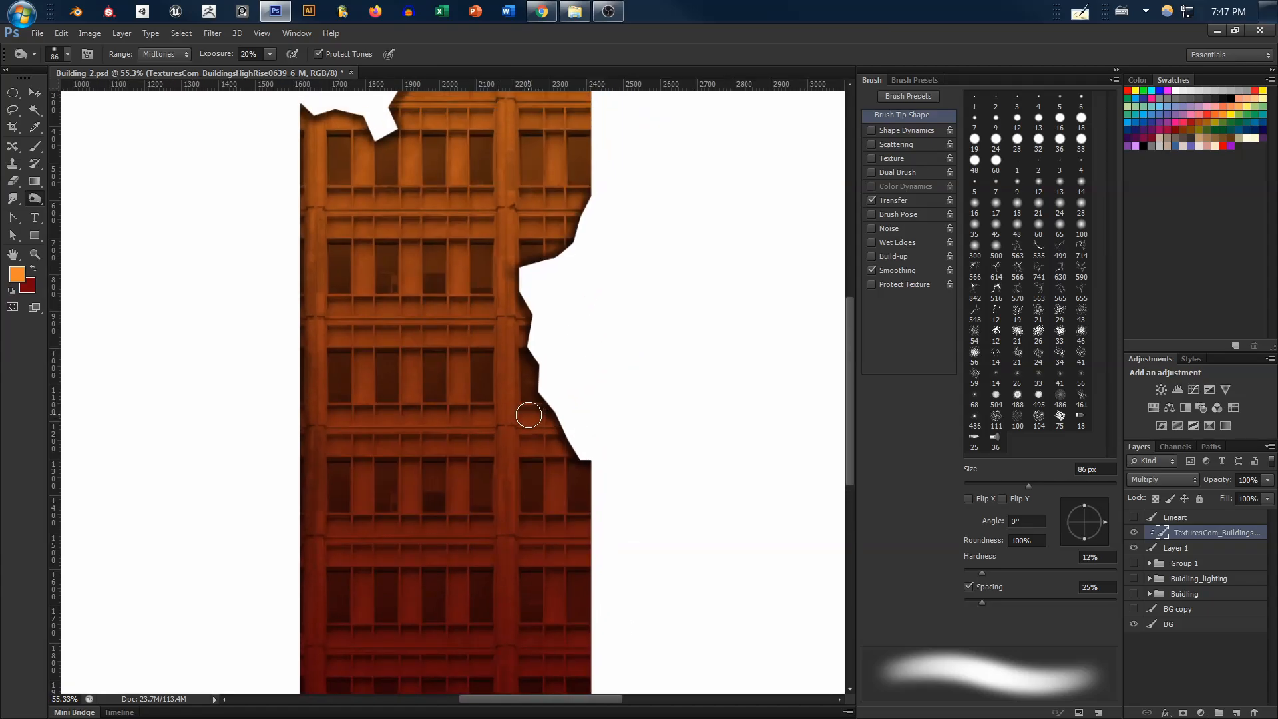
Try shifting the clipped texture layer within the building shape, and undo the move
key(v)
mouse_move(472, 418)
mouse_down()
mouse_move(478, 381)
mouse_move(525, 380)
mouse_move(422, 394)
mouse_move(520, 379)
mouse_move(431, 408)
mouse_move(489, 320)
mouse_move(467, 435)
mouse_up()
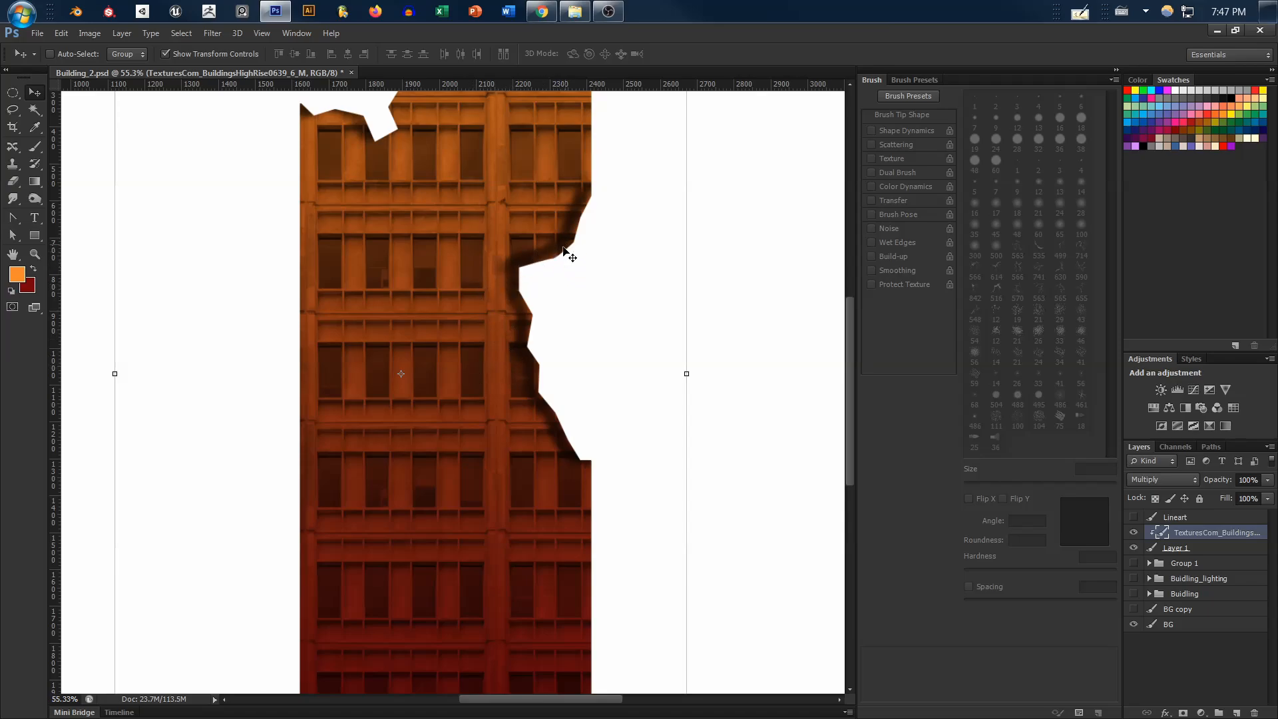
key(ctrl+z)
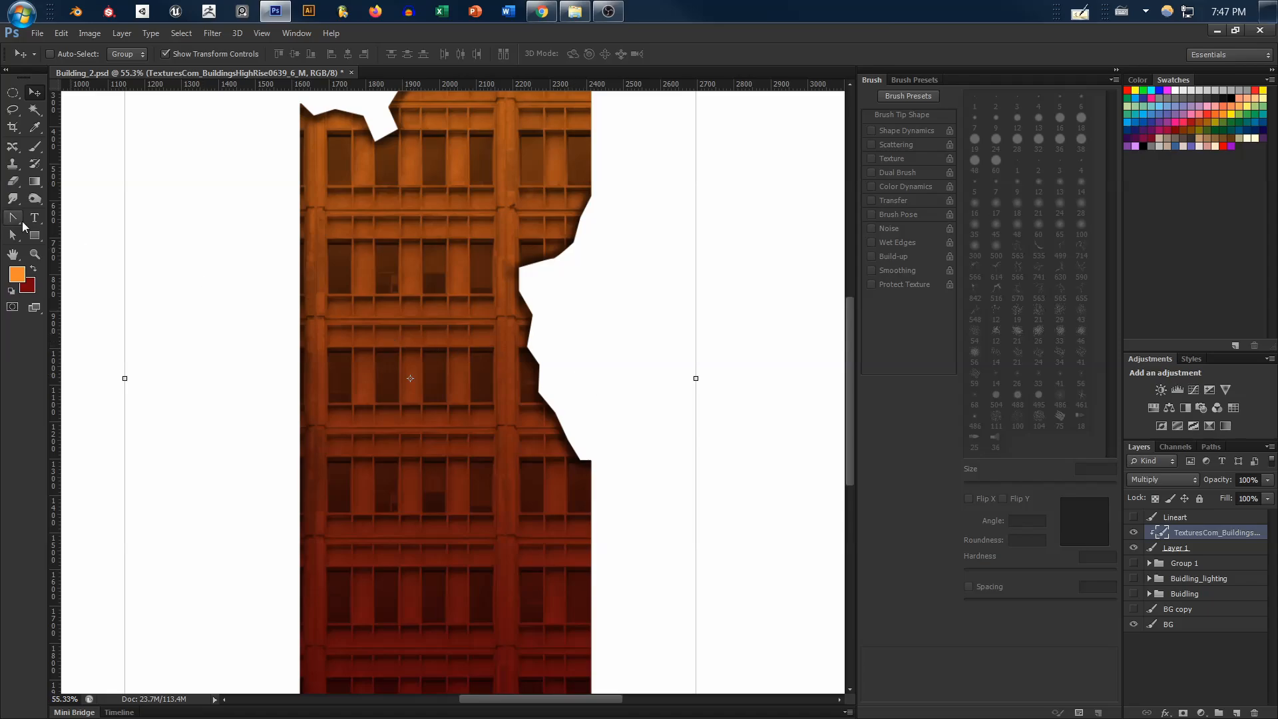
Burn soft shadows along the horizontal ledges beneath the two uppermost window rows with the 86 px brush
click(34, 198)
drag(556, 392, 586, 468)
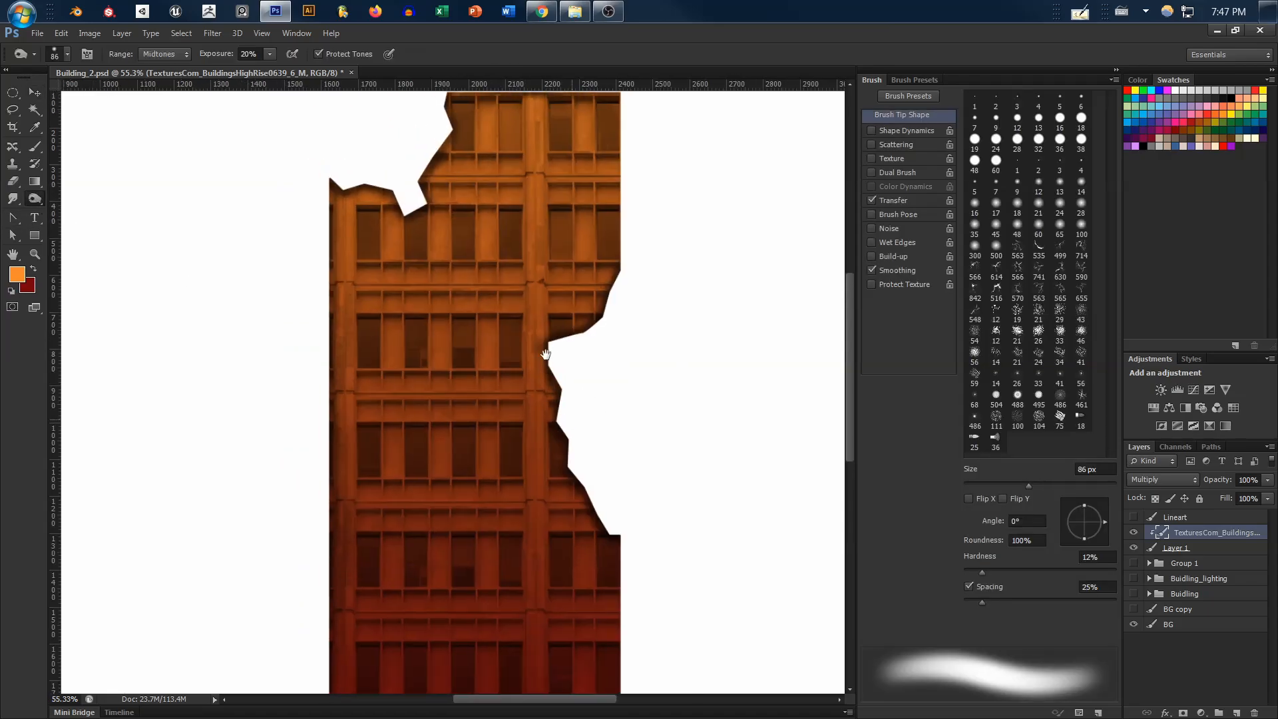
mouse_move(386, 280)
mouse_down()
mouse_move(415, 280)
mouse_move(432, 271)
mouse_move(495, 286)
mouse_move(510, 269)
mouse_move(535, 283)
mouse_move(554, 272)
mouse_move(579, 284)
mouse_move(556, 267)
mouse_move(597, 281)
mouse_up()
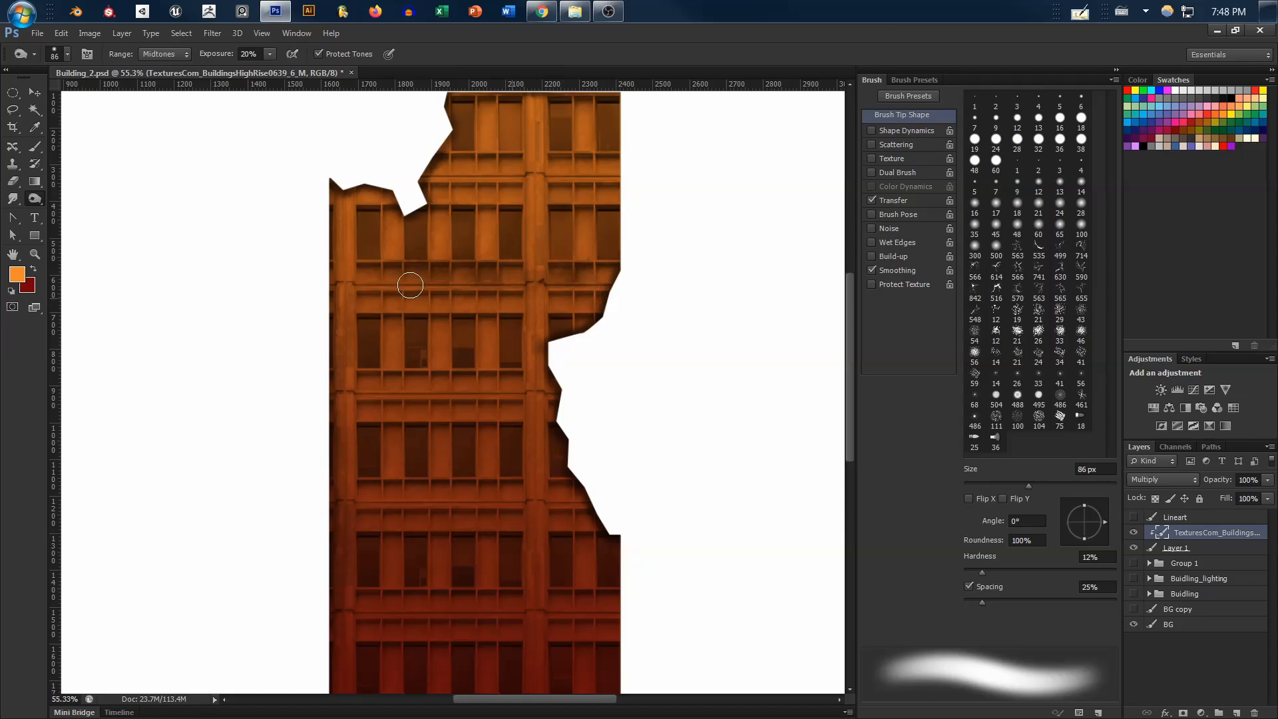
mouse_move(419, 295)
mouse_down()
mouse_move(495, 305)
mouse_move(521, 290)
mouse_move(503, 291)
mouse_up()
drag(370, 275, 365, 300)
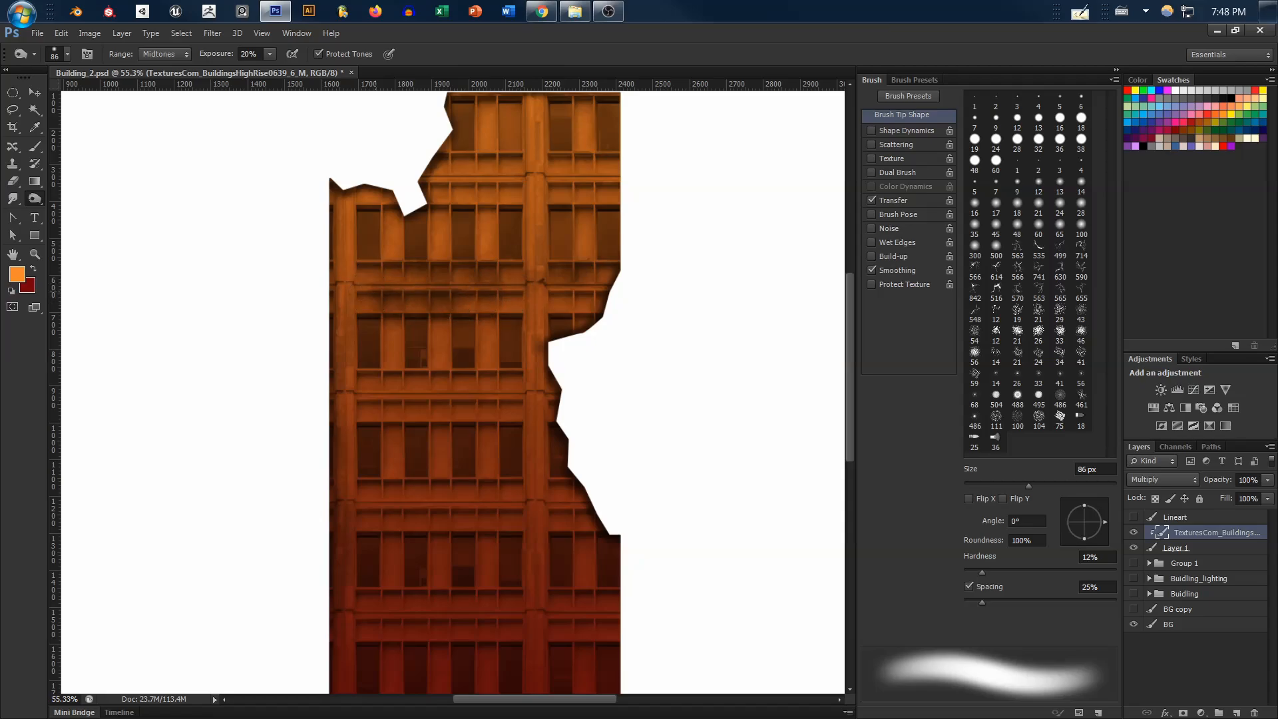
mouse_move(543, 294)
mouse_down()
mouse_move(563, 309)
mouse_move(599, 302)
mouse_move(568, 339)
mouse_move(563, 385)
mouse_up()
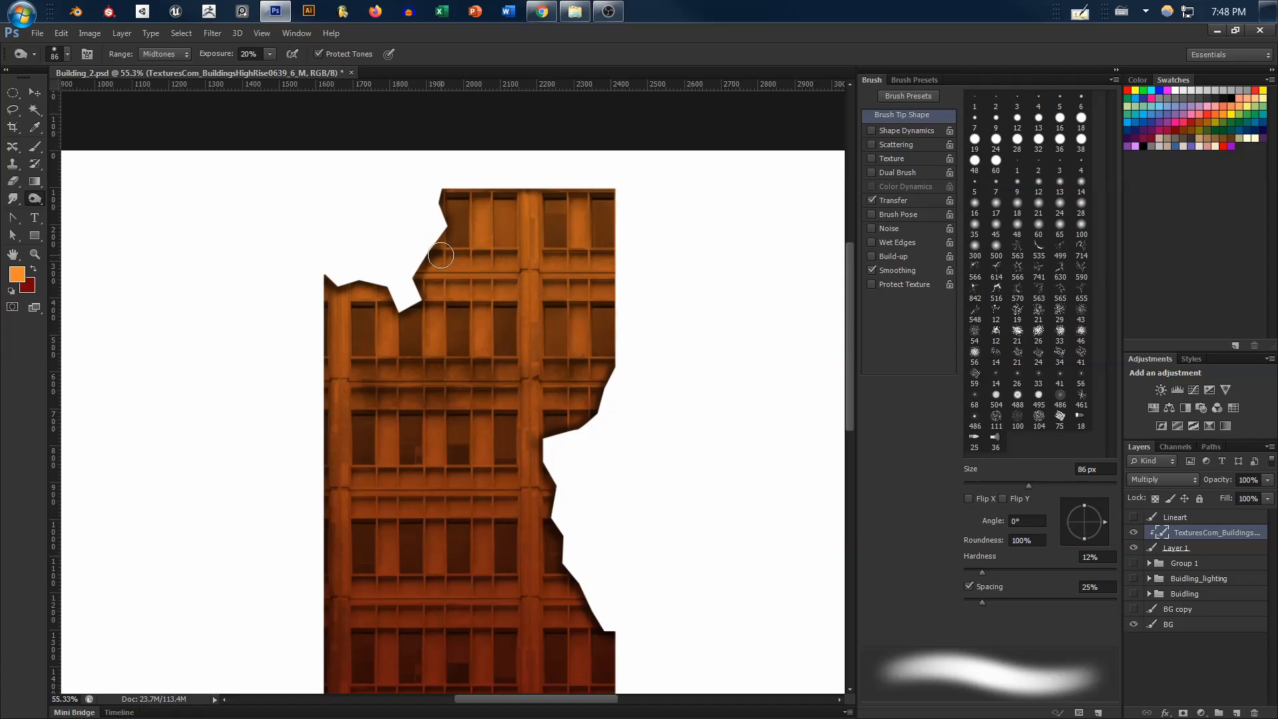
drag(458, 261, 608, 257)
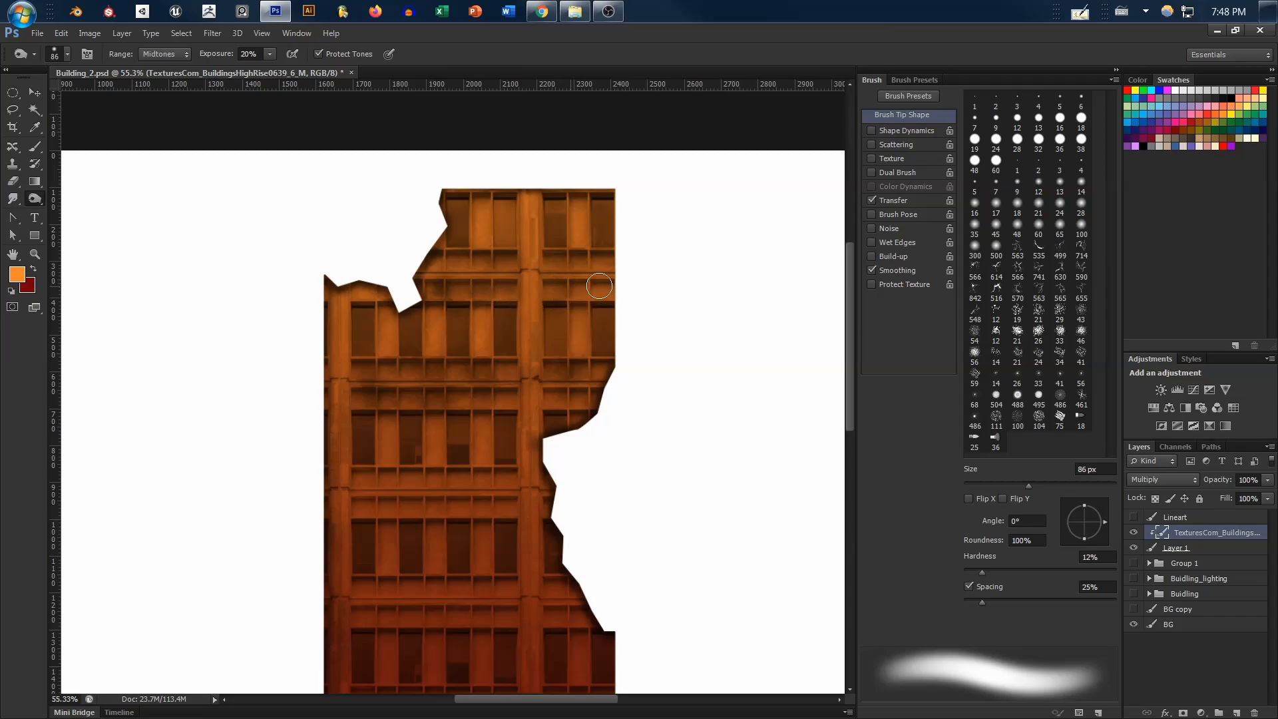
Burn the same shadows along the ledges between the middle window rows
drag(488, 433, 548, 307)
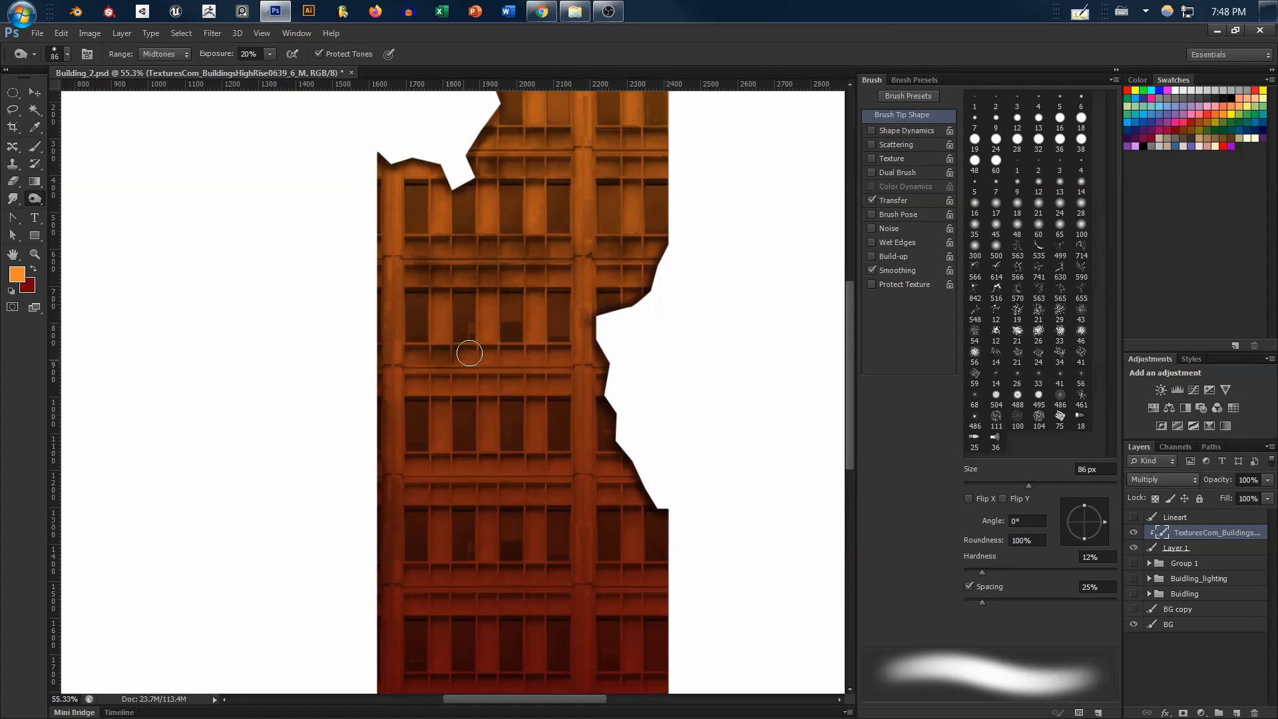
mouse_move(469, 353)
mouse_down()
mouse_move(486, 365)
mouse_move(522, 353)
mouse_up()
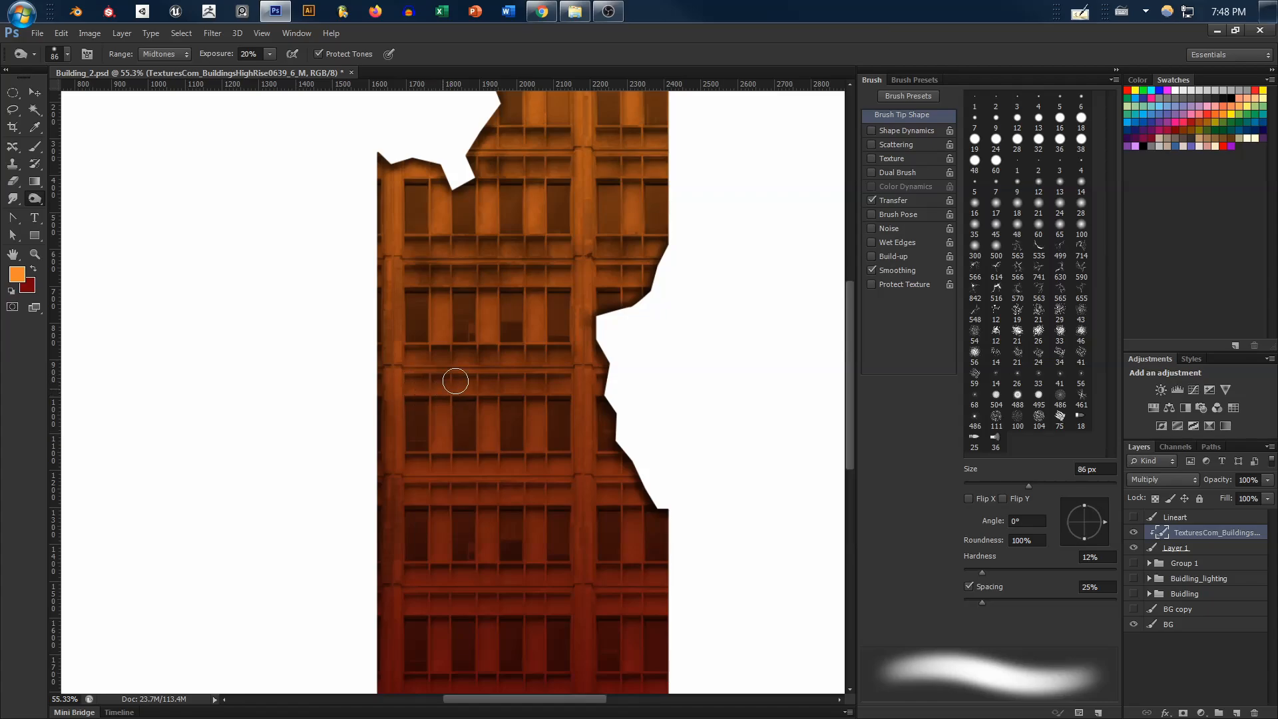
scroll(574, 368, down, 3)
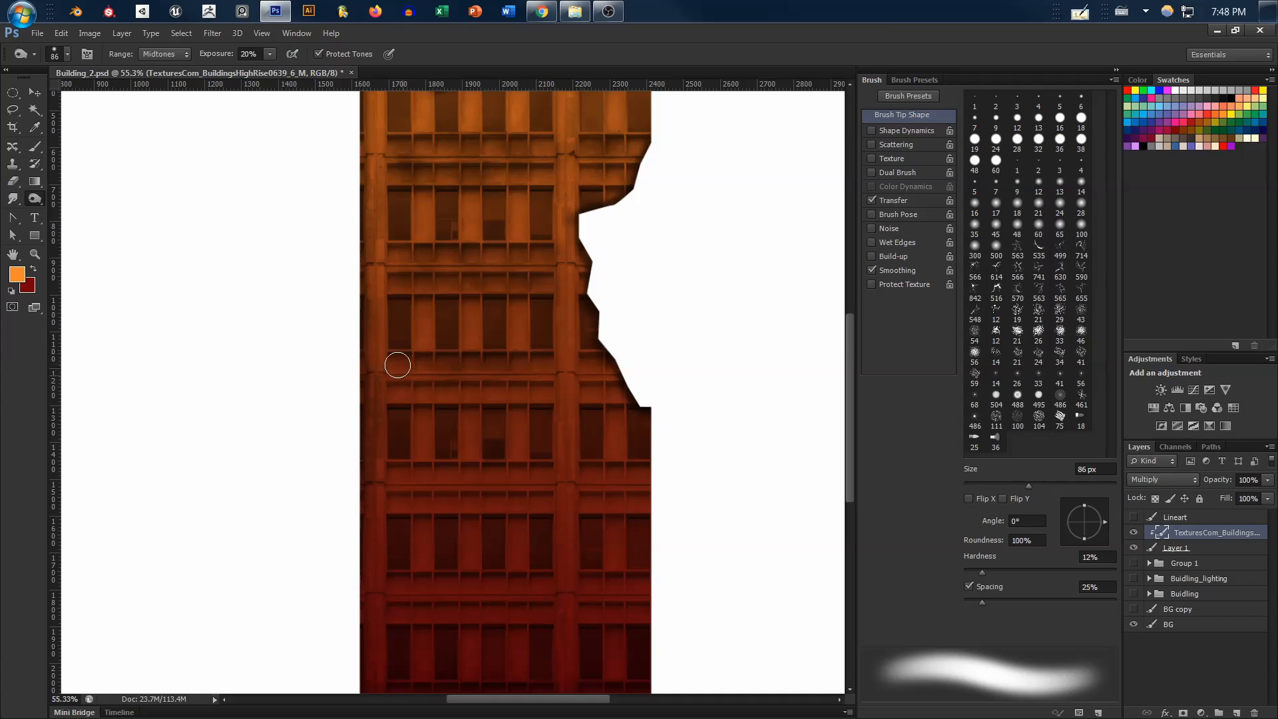
mouse_move(396, 390)
mouse_down()
mouse_move(471, 399)
mouse_move(508, 383)
mouse_move(523, 395)
mouse_move(485, 384)
mouse_move(540, 386)
mouse_up()
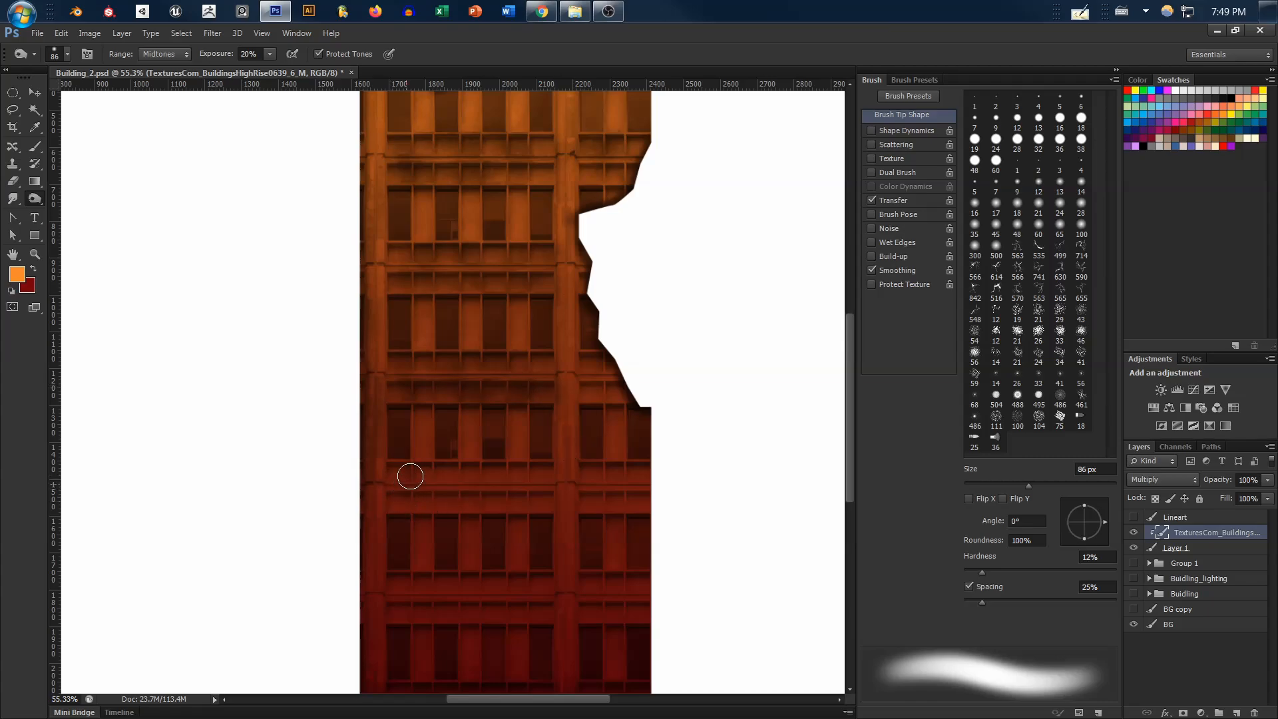
mouse_move(410, 476)
mouse_down()
mouse_move(469, 482)
mouse_move(498, 469)
mouse_move(523, 479)
mouse_up()
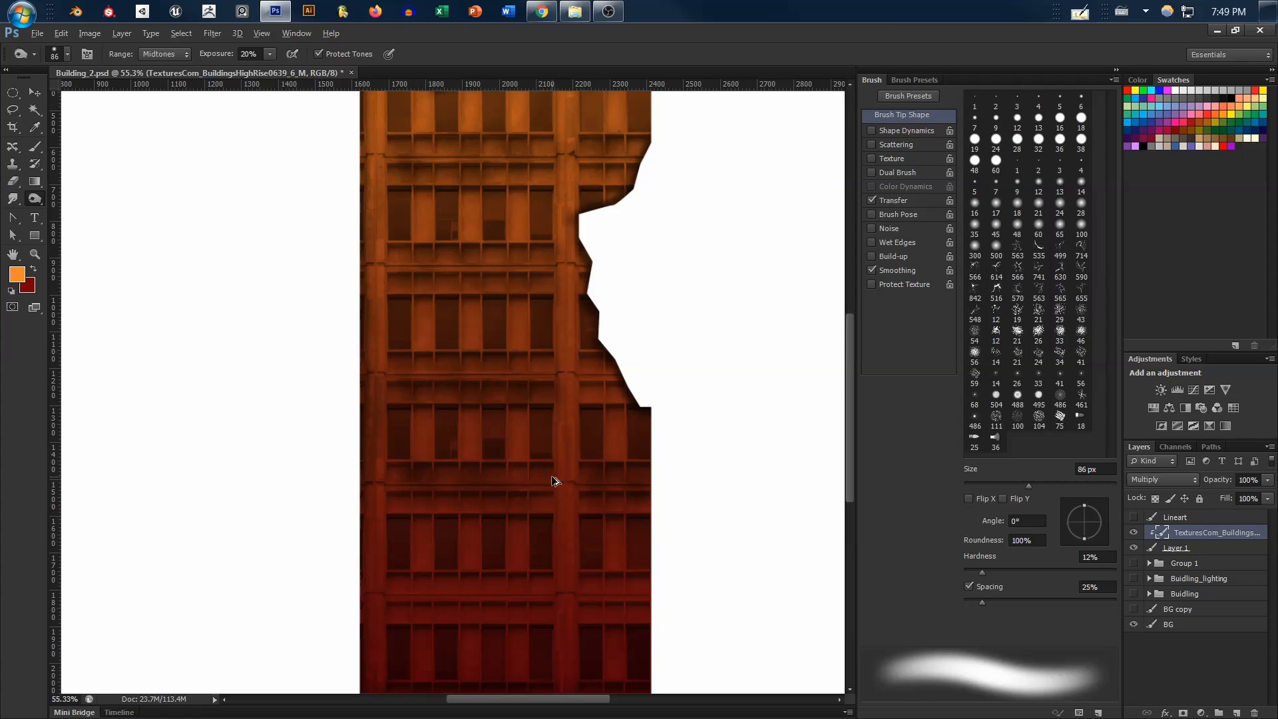
Burn the remaining ledge above the lowest window row near the building's base
scroll(557, 479, down, 2)
scroll(586, 447, down, 2)
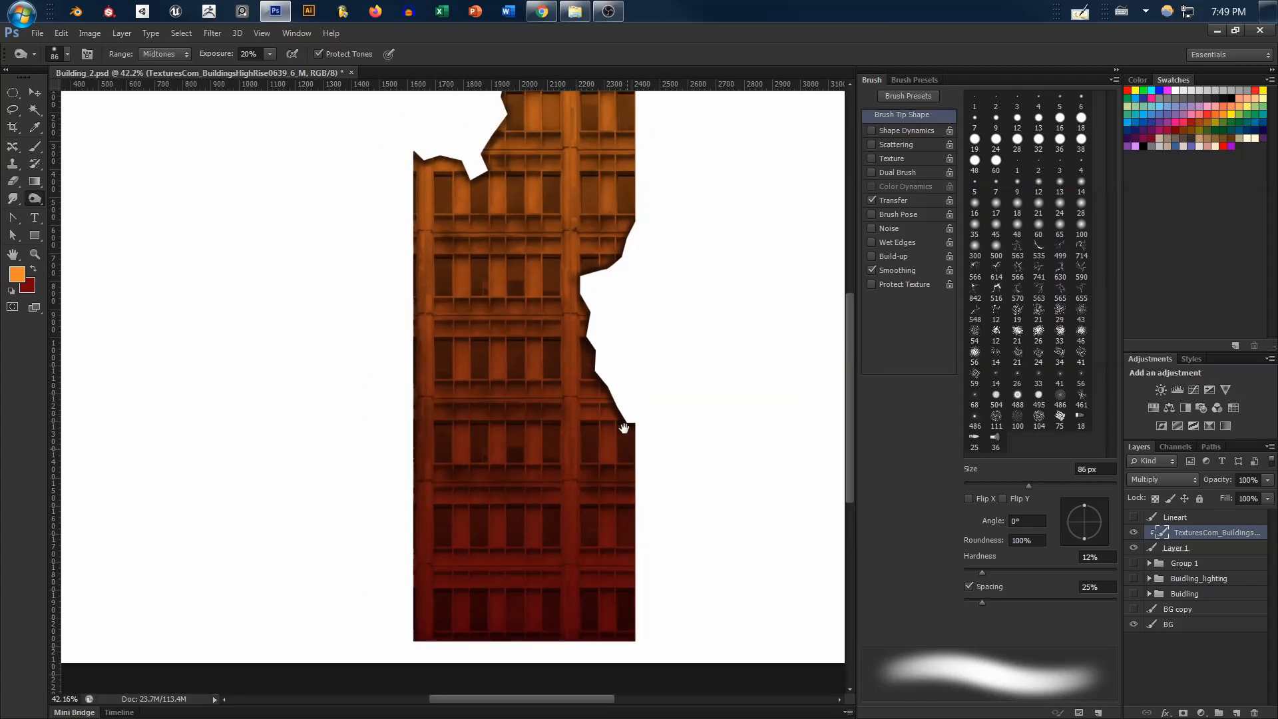
scroll(624, 416, down, 1)
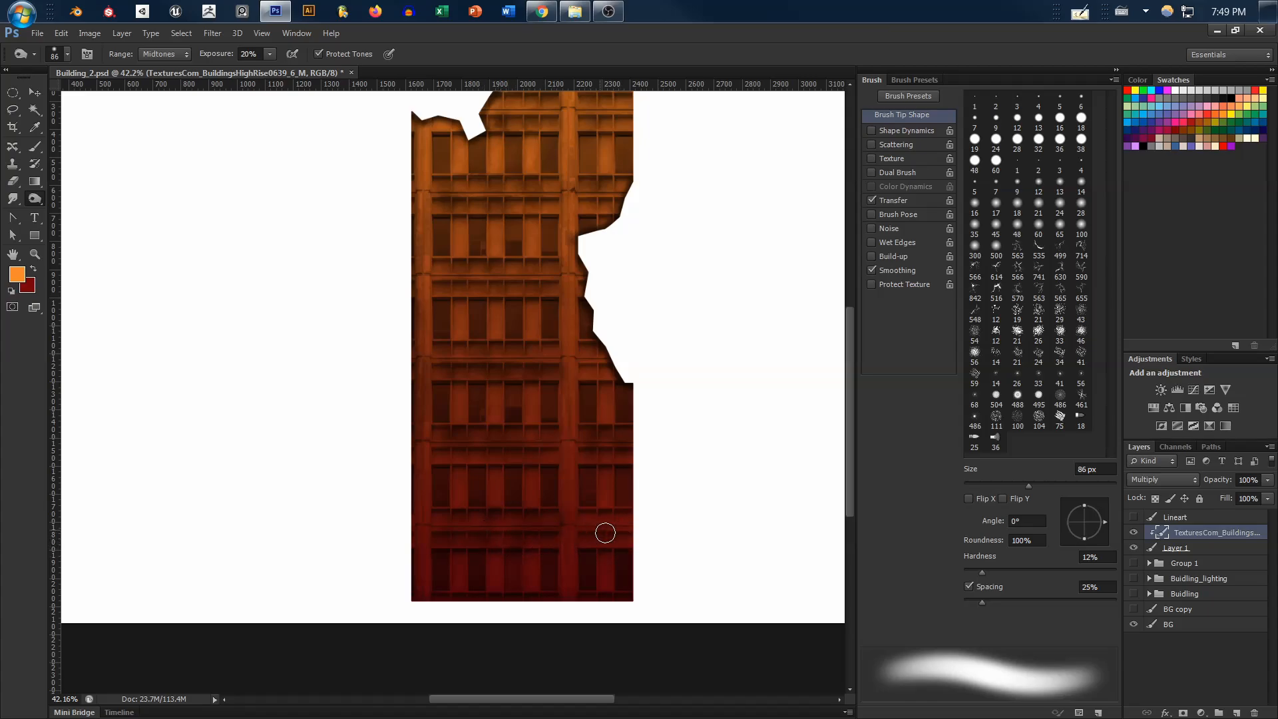
drag(584, 432, 581, 450)
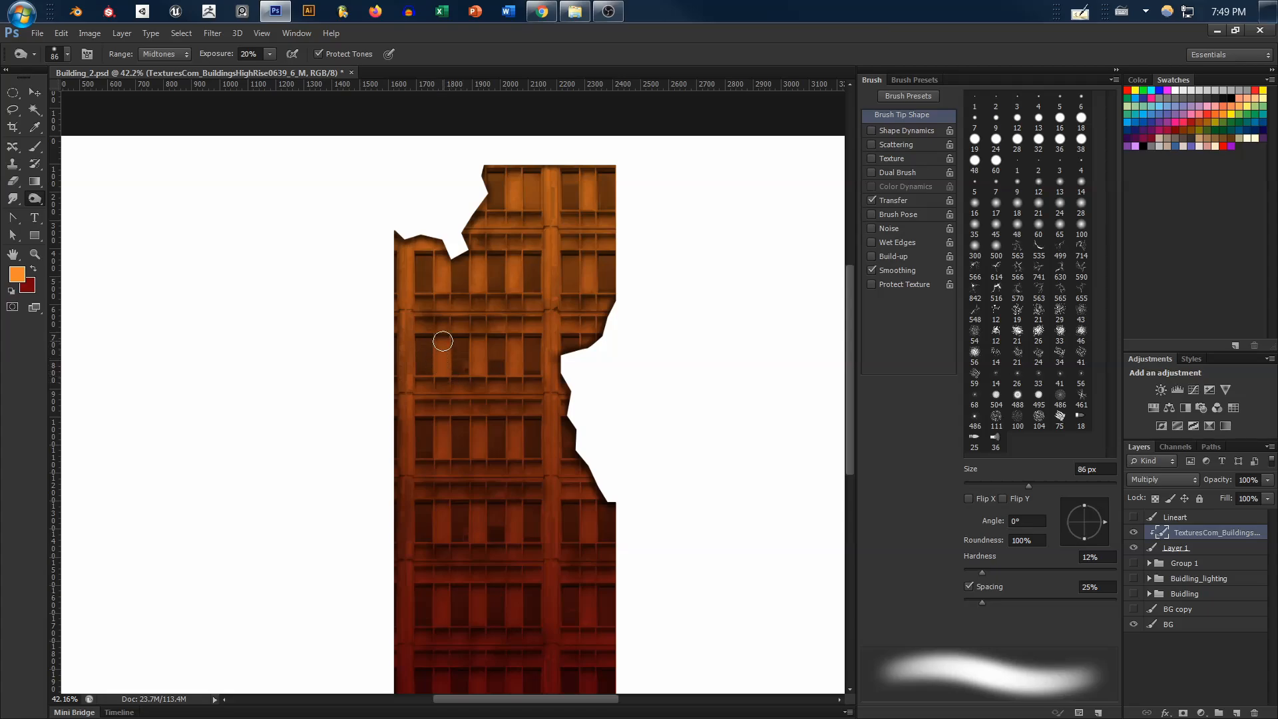
Enlarge the Burn brush to 198 px and broadly darken the floor bands and windows across the building
drag(520, 376, 554, 374)
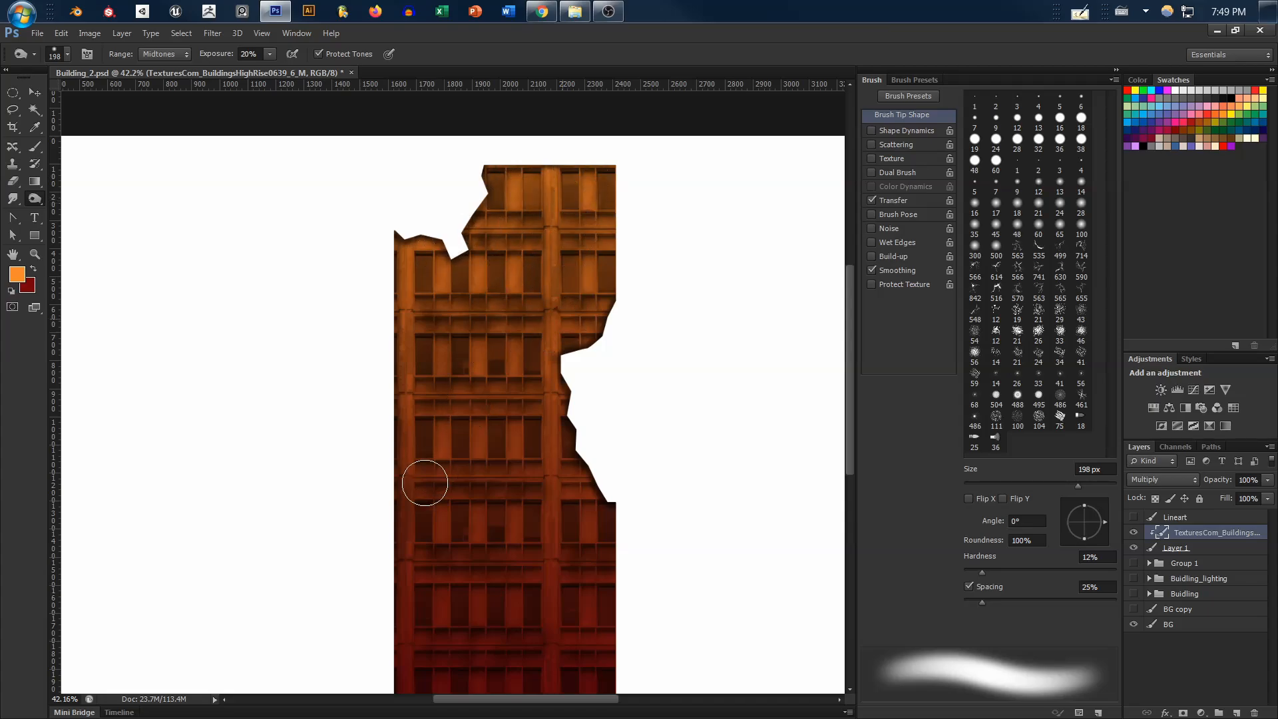
drag(591, 478, 611, 412)
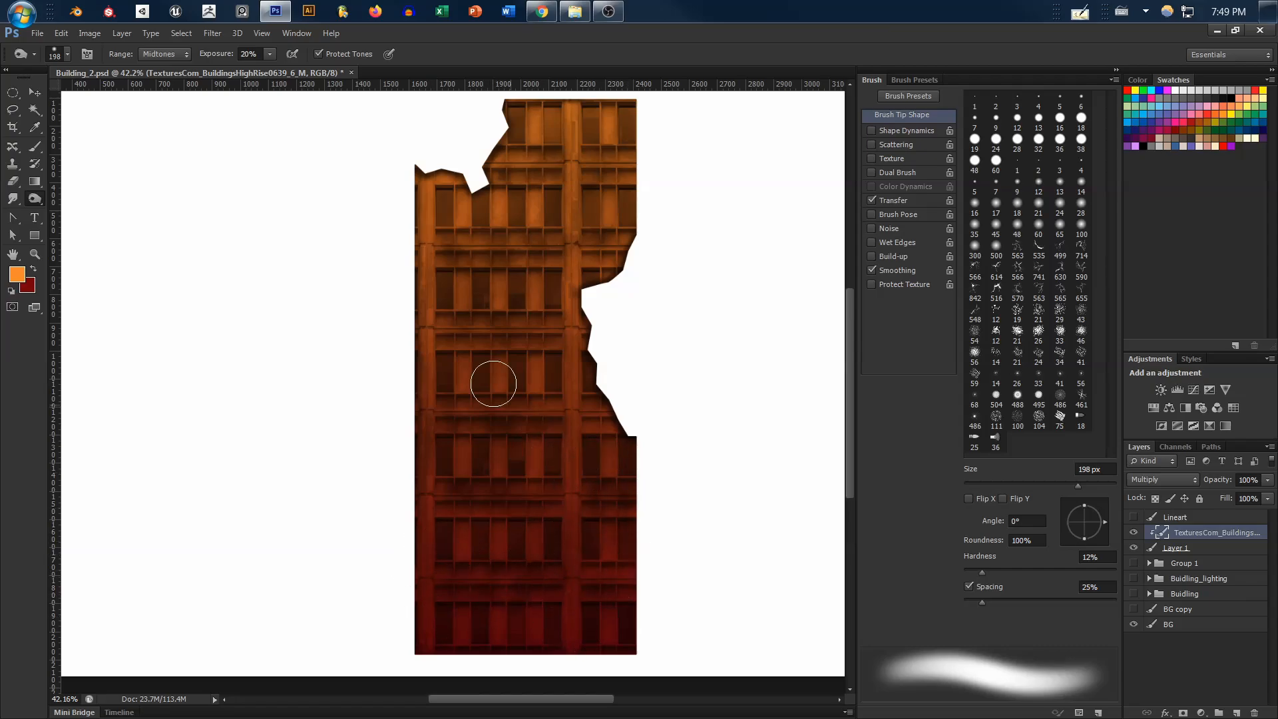
drag(642, 322, 613, 379)
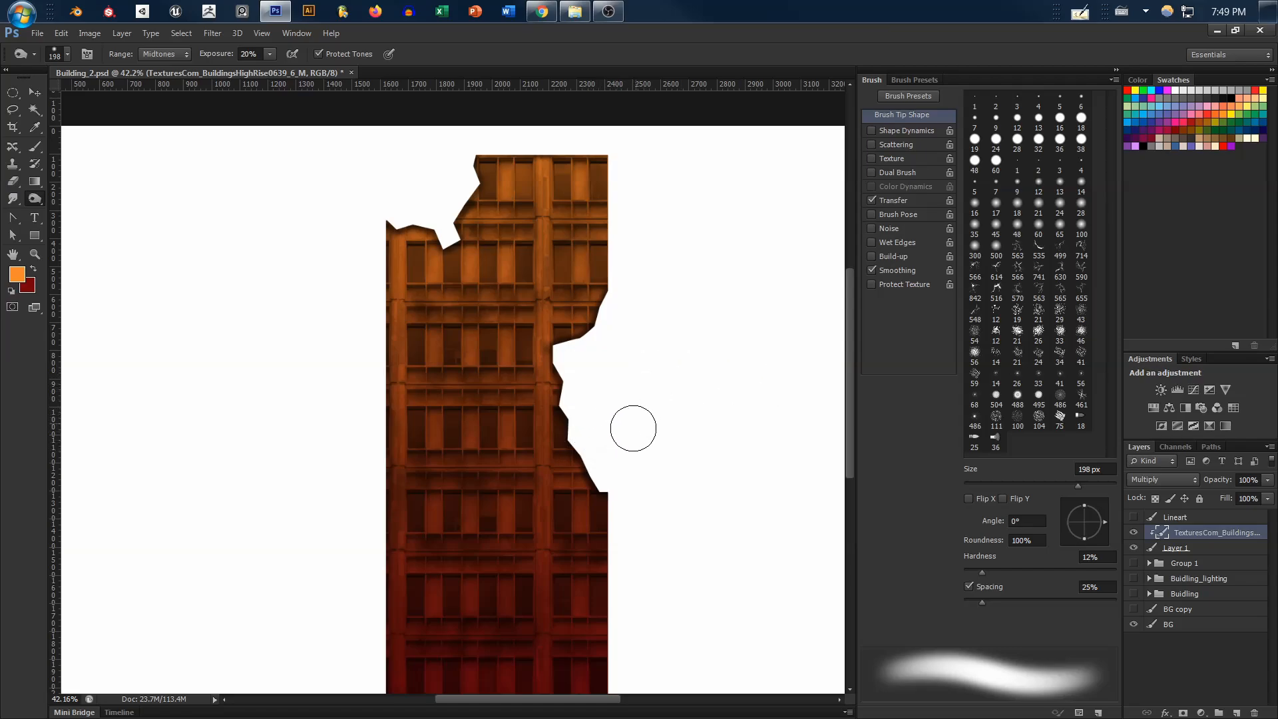
scroll(649, 458, down, 1)
drag(659, 458, 639, 418)
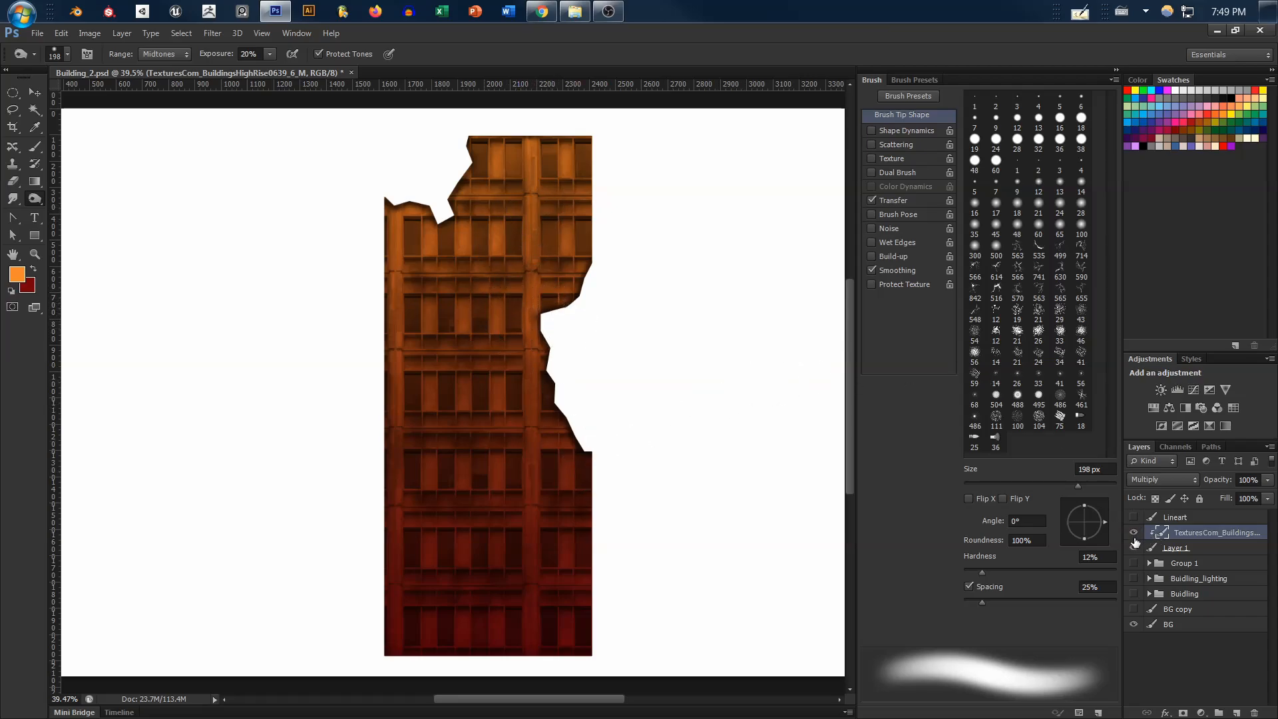
Group the clipped building texture layer together with Layer 1
click(1134, 547)
key(ctrl+g)
key(ctrl+z)
shift+click(1198, 552)
key(ctrl+g)
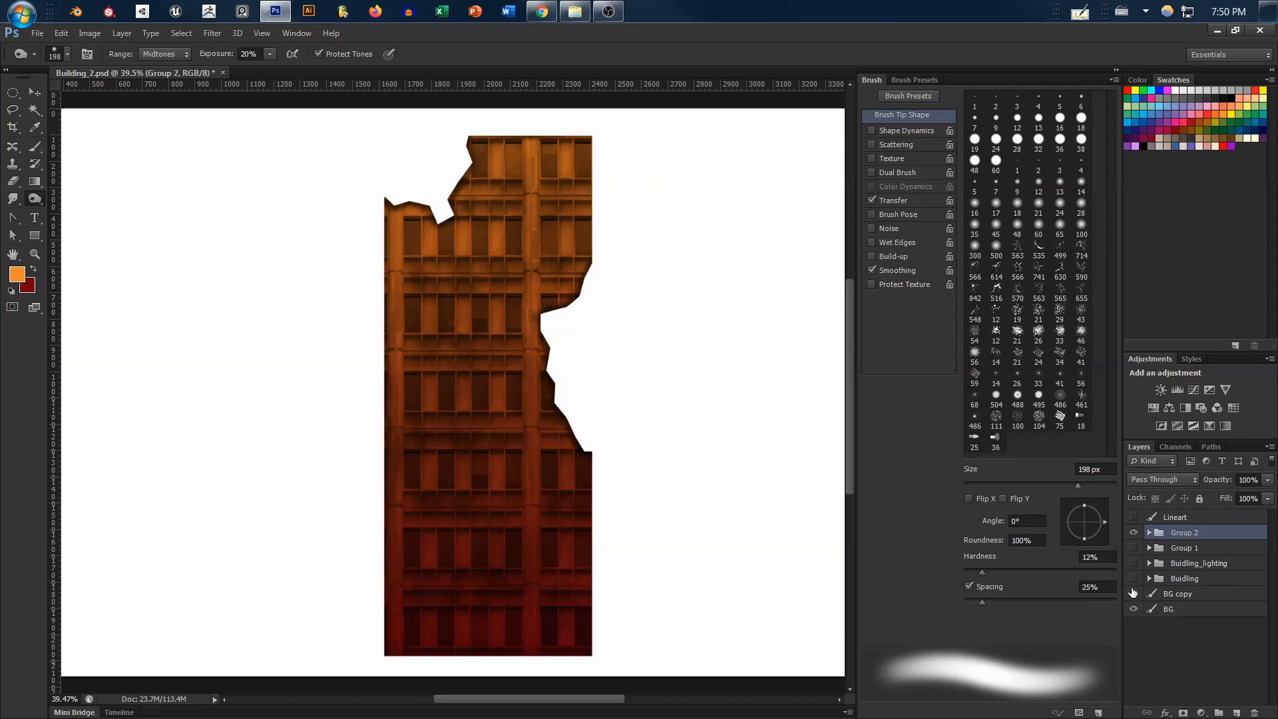
Show the Buidling group and preview the shaded building against the BG copy gradient, hiding the gradient again after inspection
click(1135, 593)
click(1134, 593)
click(1135, 578)
click(1134, 593)
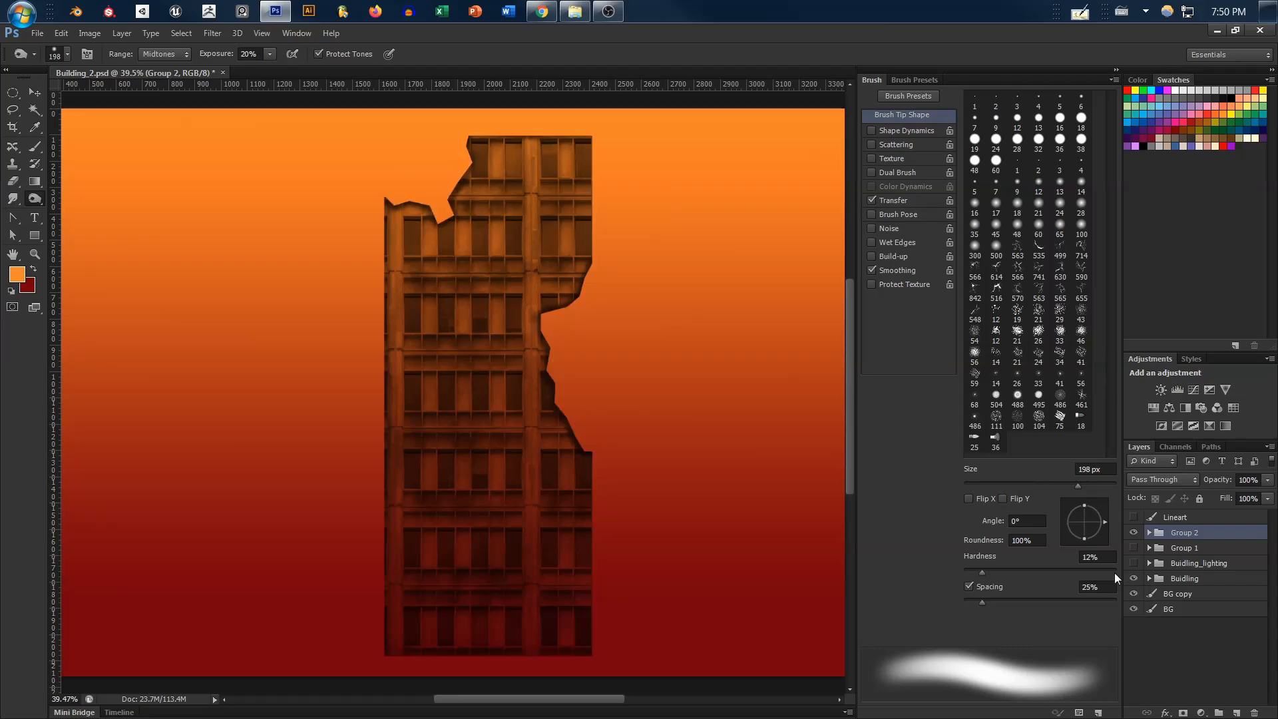
drag(692, 517, 676, 516)
drag(719, 451, 643, 417)
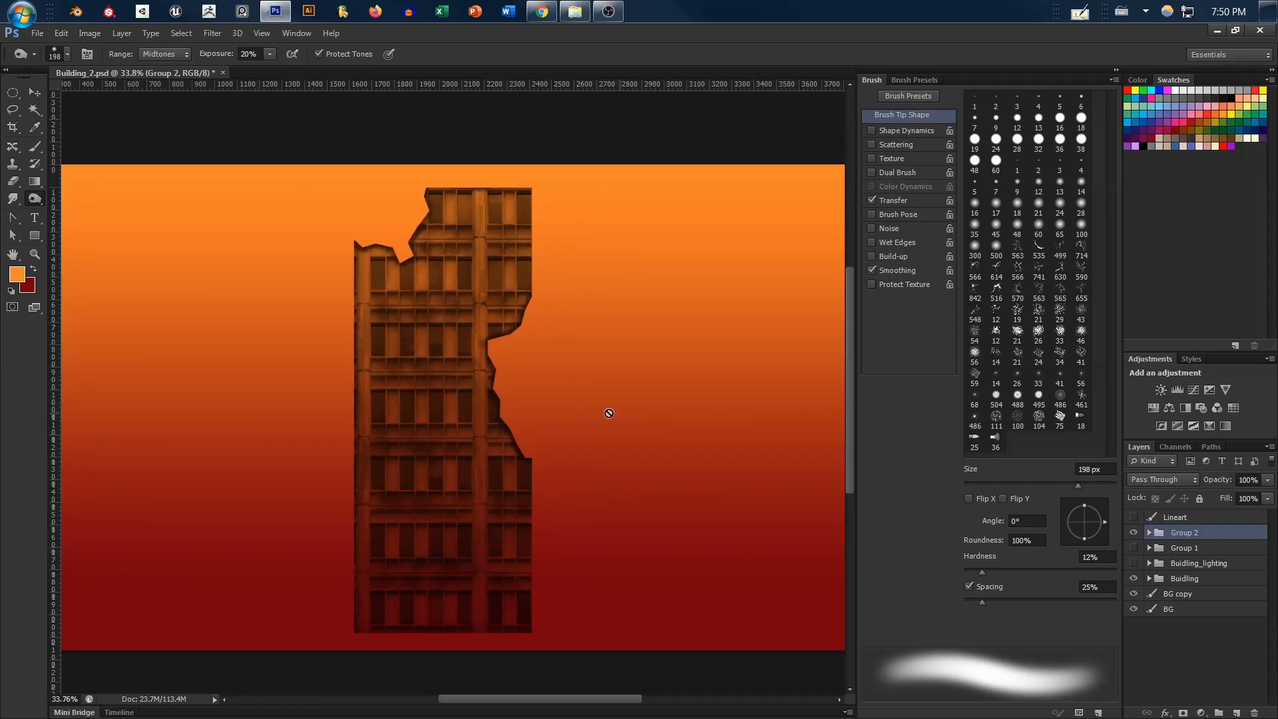
drag(672, 465, 590, 456)
mouse_move(775, 441)
mouse_down()
mouse_move(605, 437)
mouse_move(621, 465)
mouse_move(639, 456)
mouse_up()
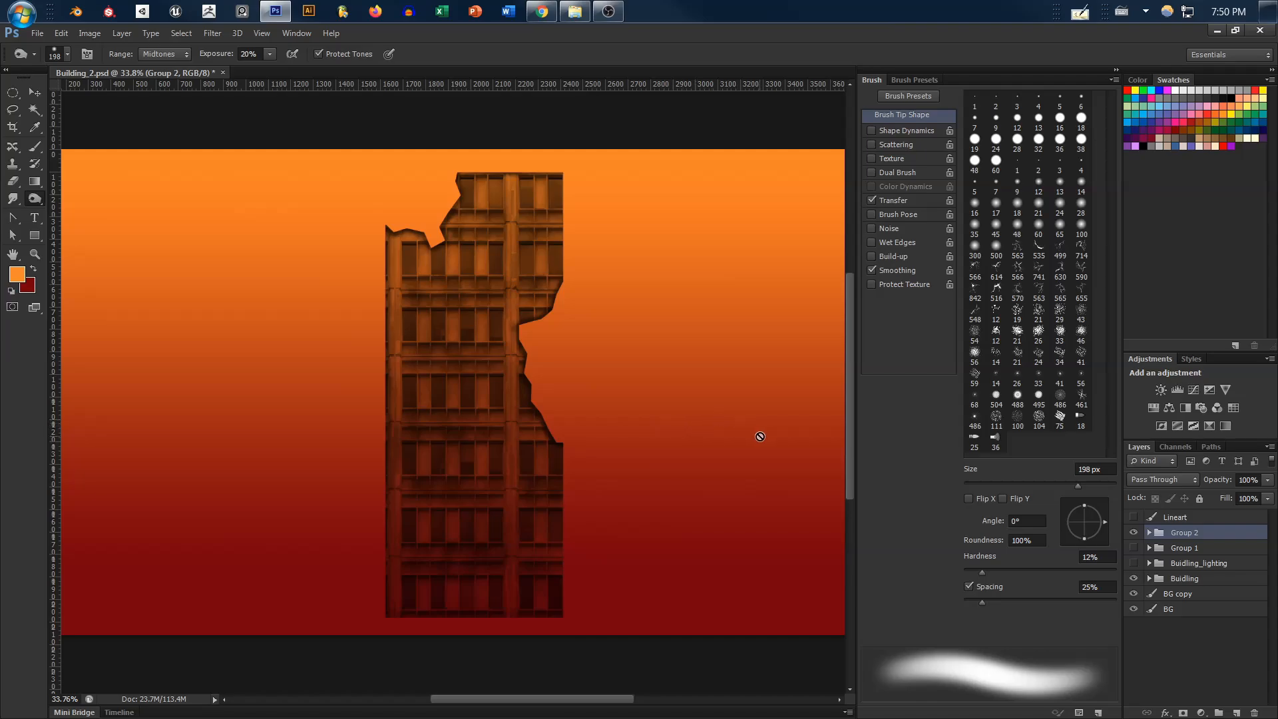
click(1133, 593)
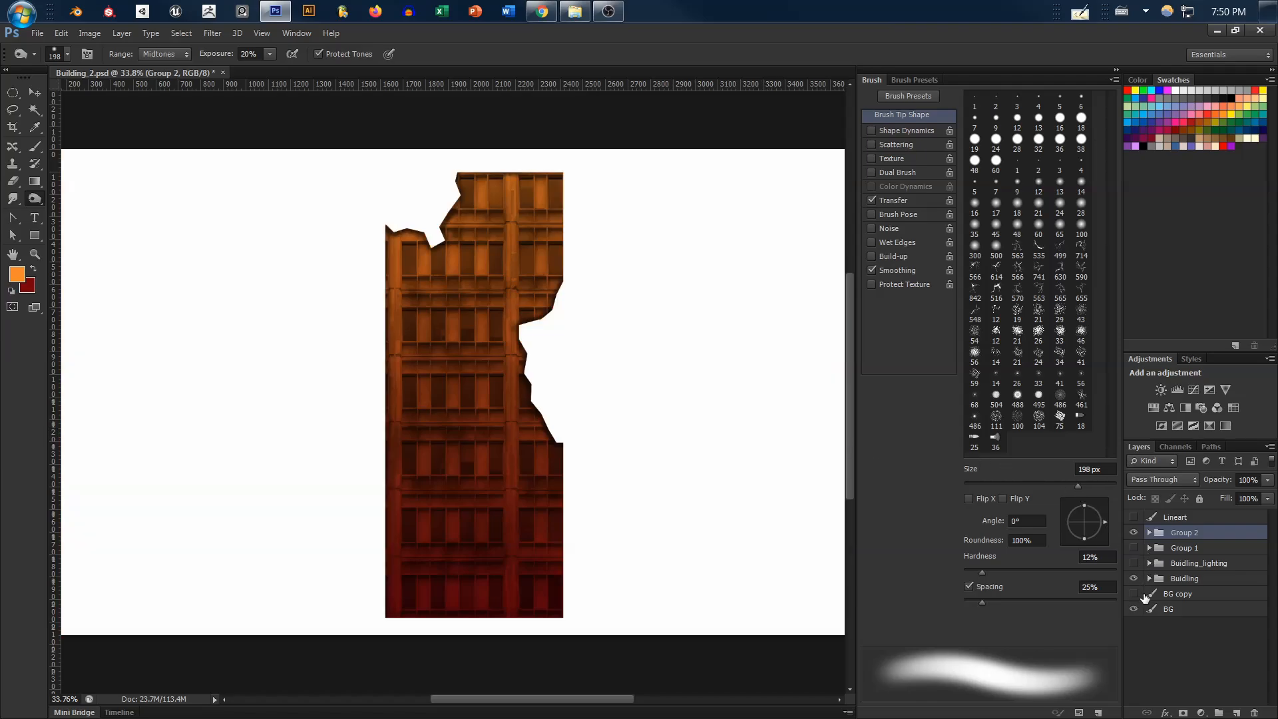
Compare Group 2 with the unshaded building beneath it and show the Buidling_lighting group alongside
click(1134, 533)
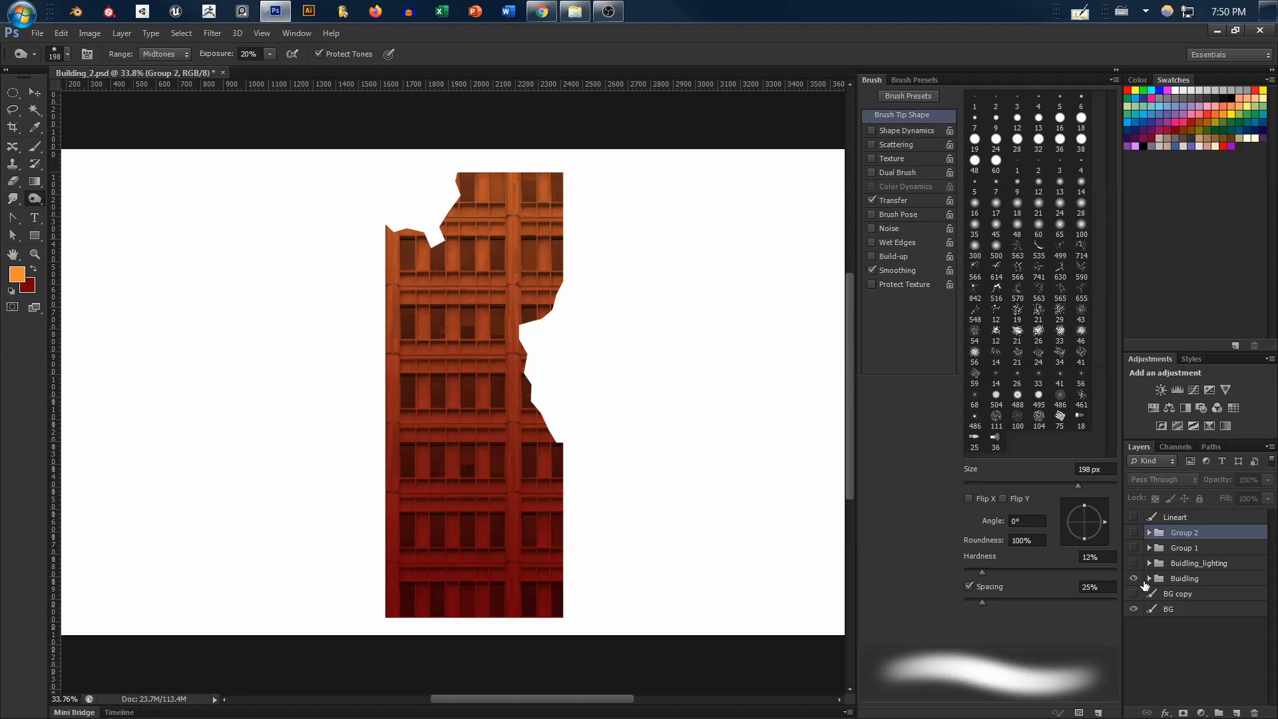
click(1134, 532)
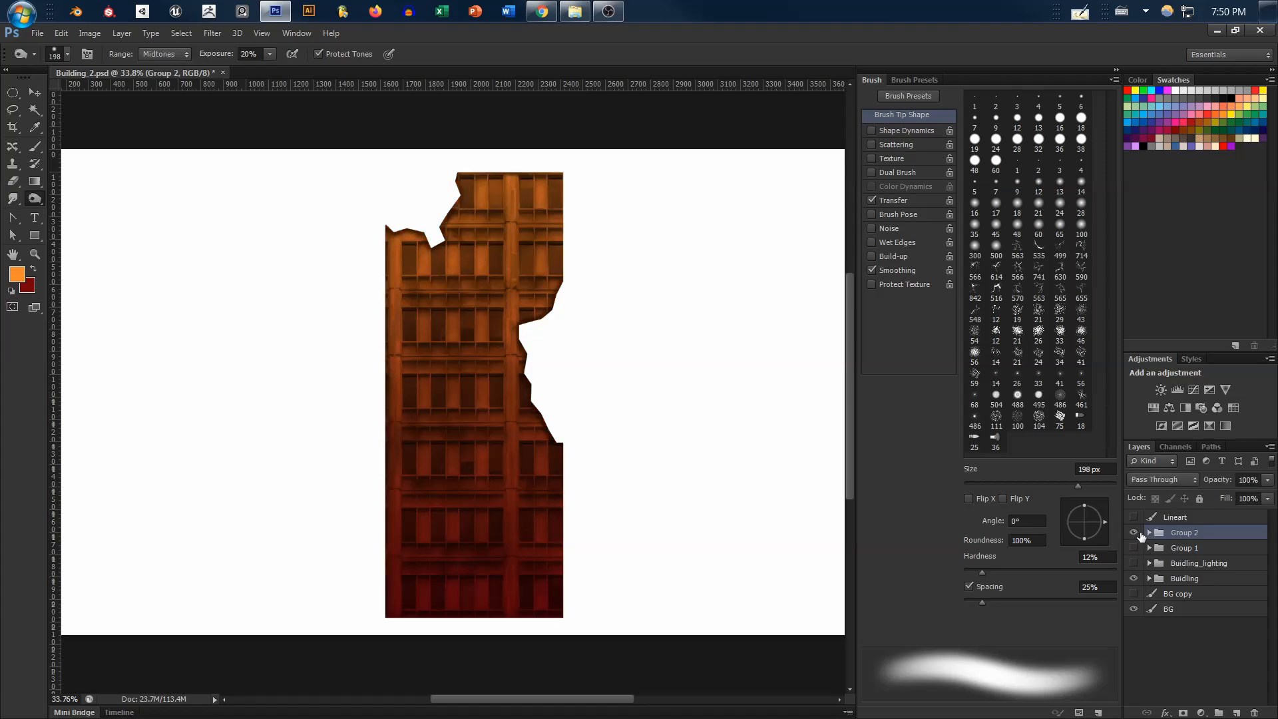
click(1135, 535)
click(1133, 563)
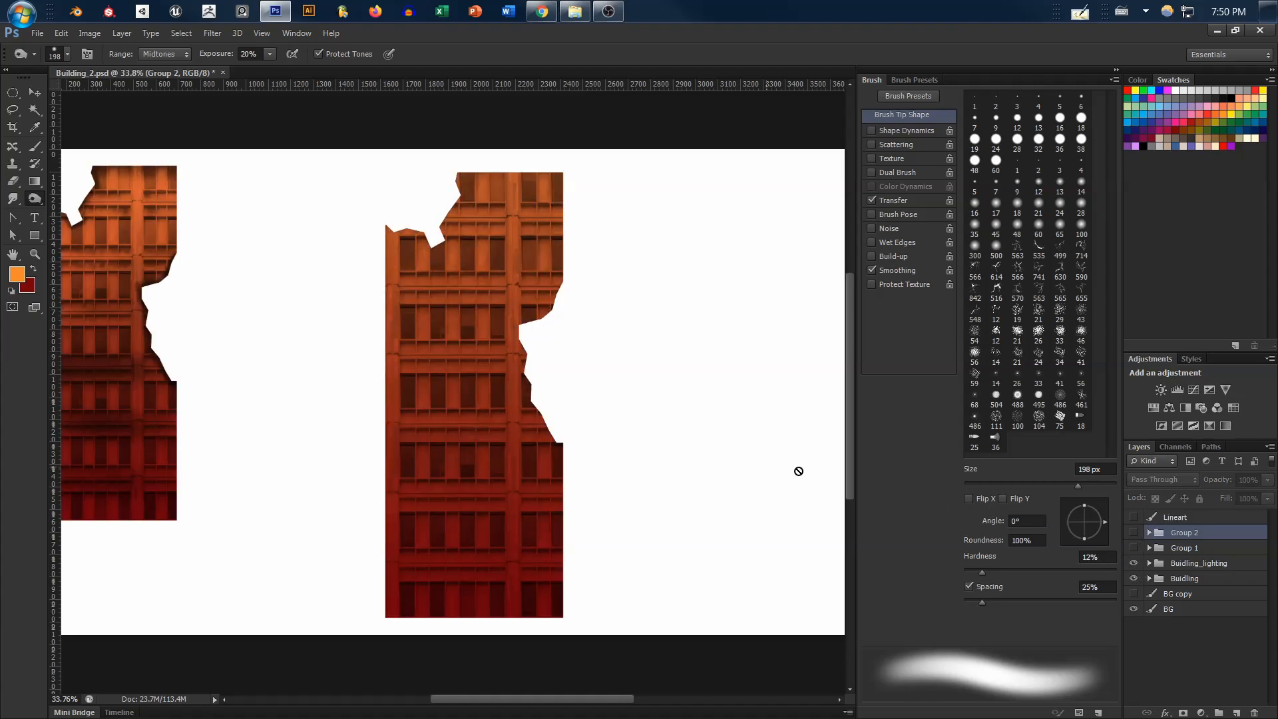
drag(552, 439, 615, 443)
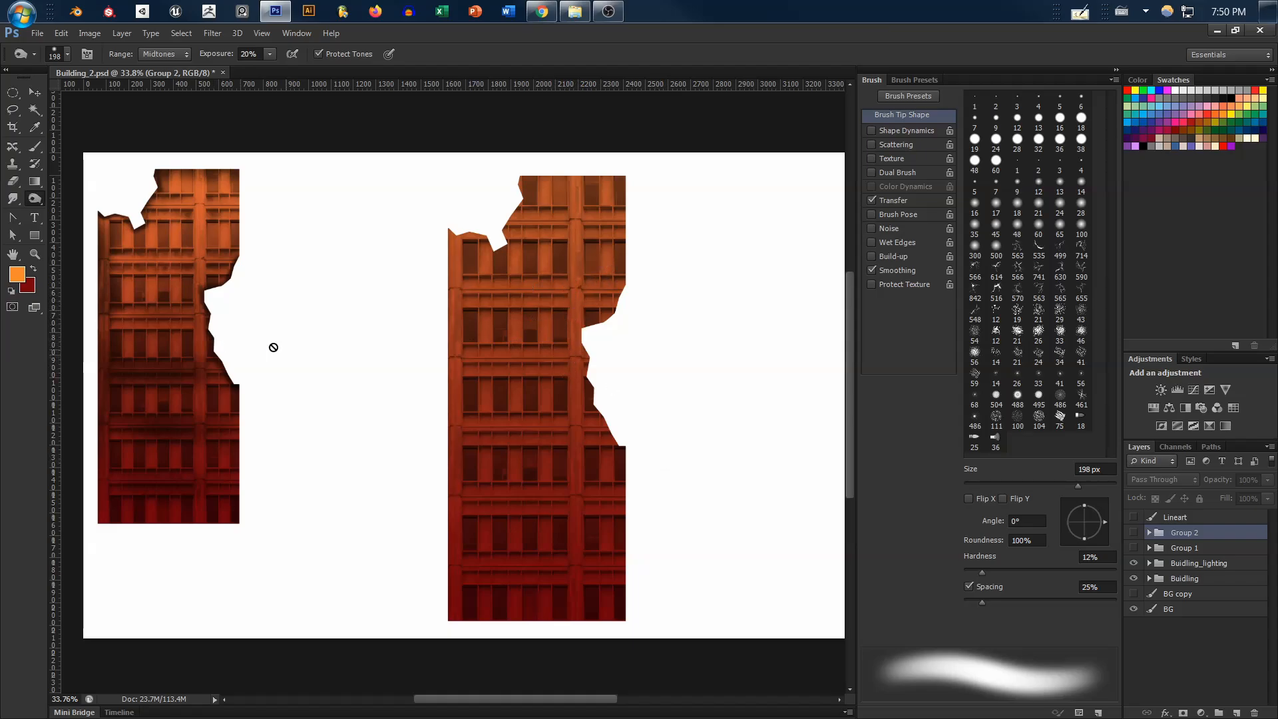
Toggle Group 2's visibility repeatedly to examine the large building with and without its shadows, leaving the group visible
click(1132, 534)
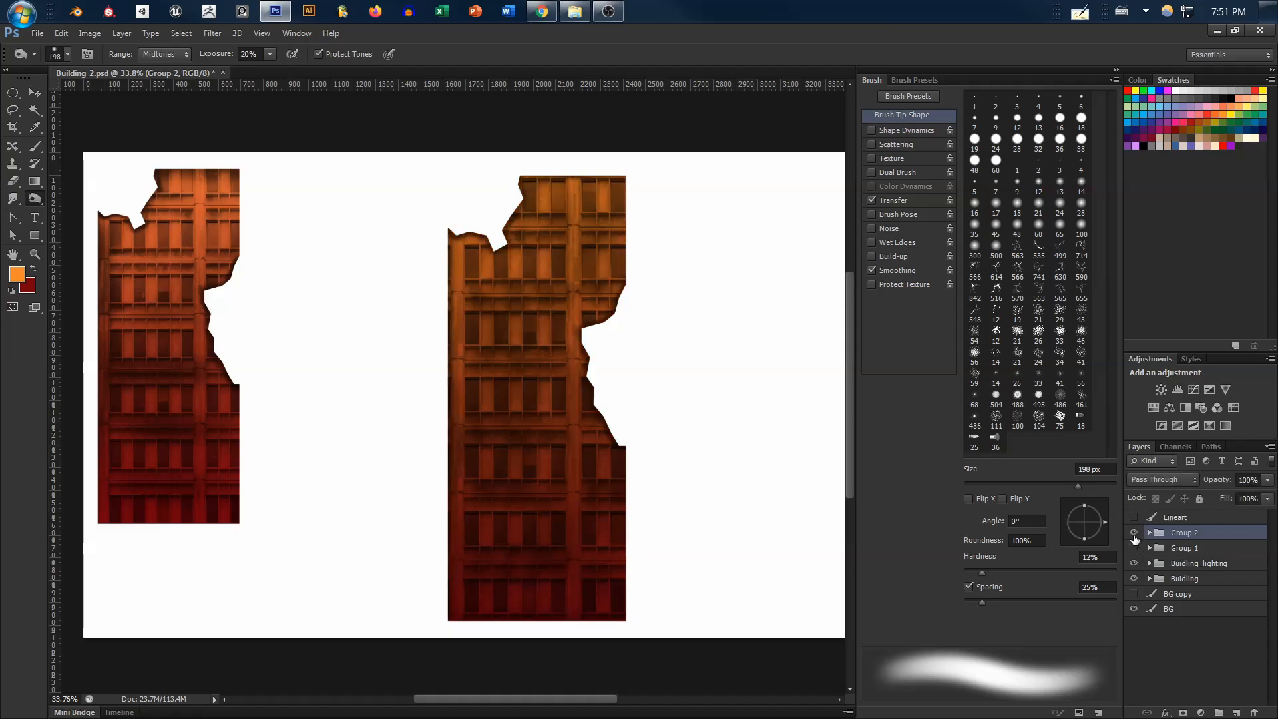
click(1132, 534)
click(1129, 534)
click(1131, 535)
click(1132, 535)
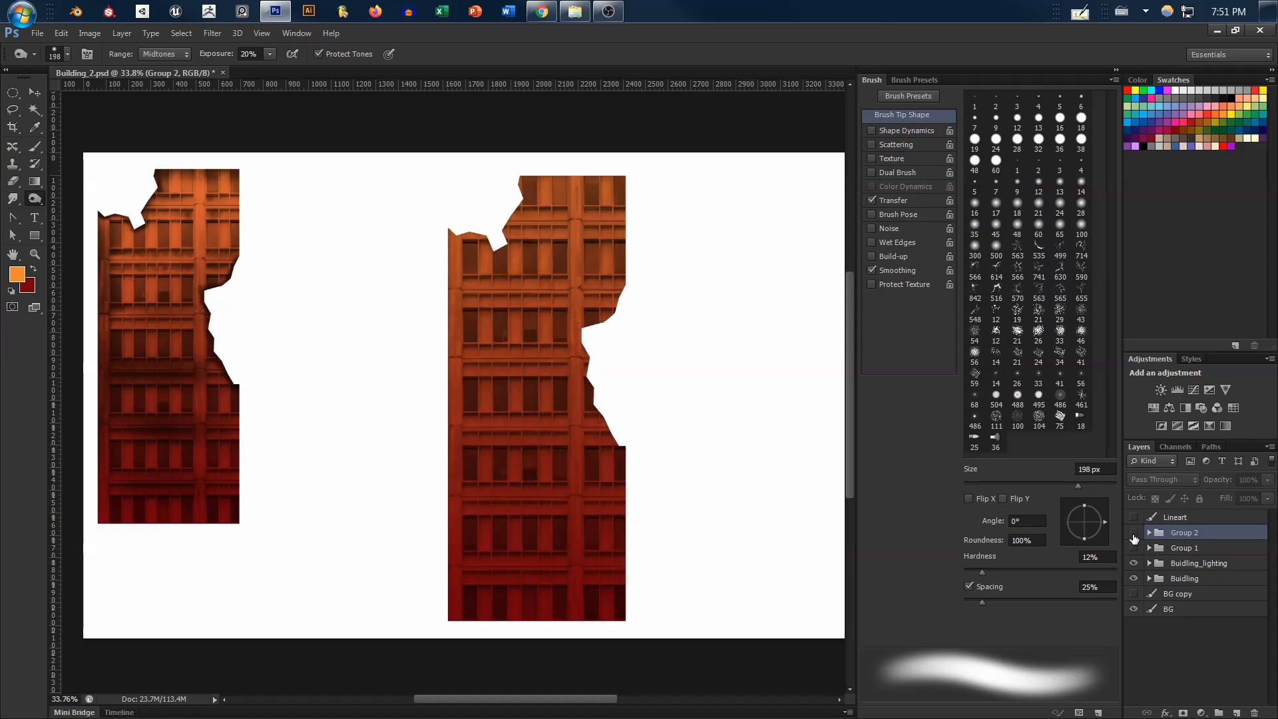
click(1133, 535)
click(1132, 534)
click(1133, 533)
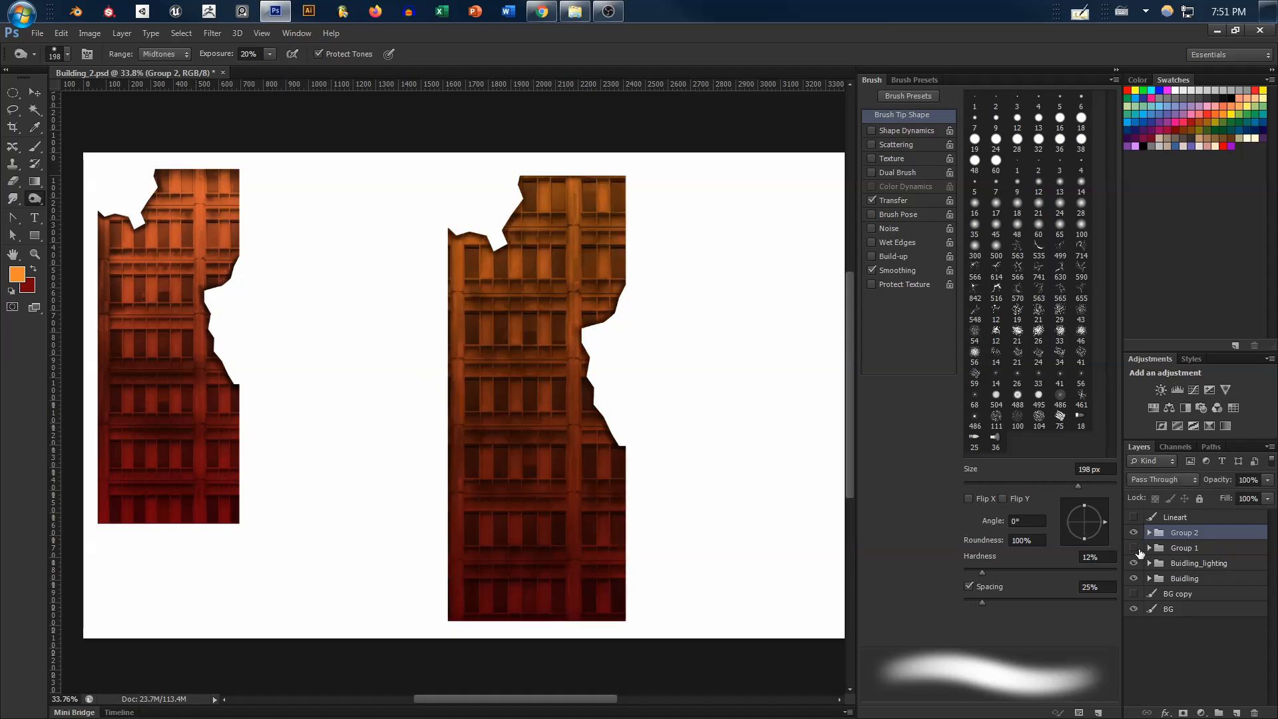
Show Group 1 and Buidling_lighting beside Group 2, and hide the unshaded Buidling group
click(1134, 563)
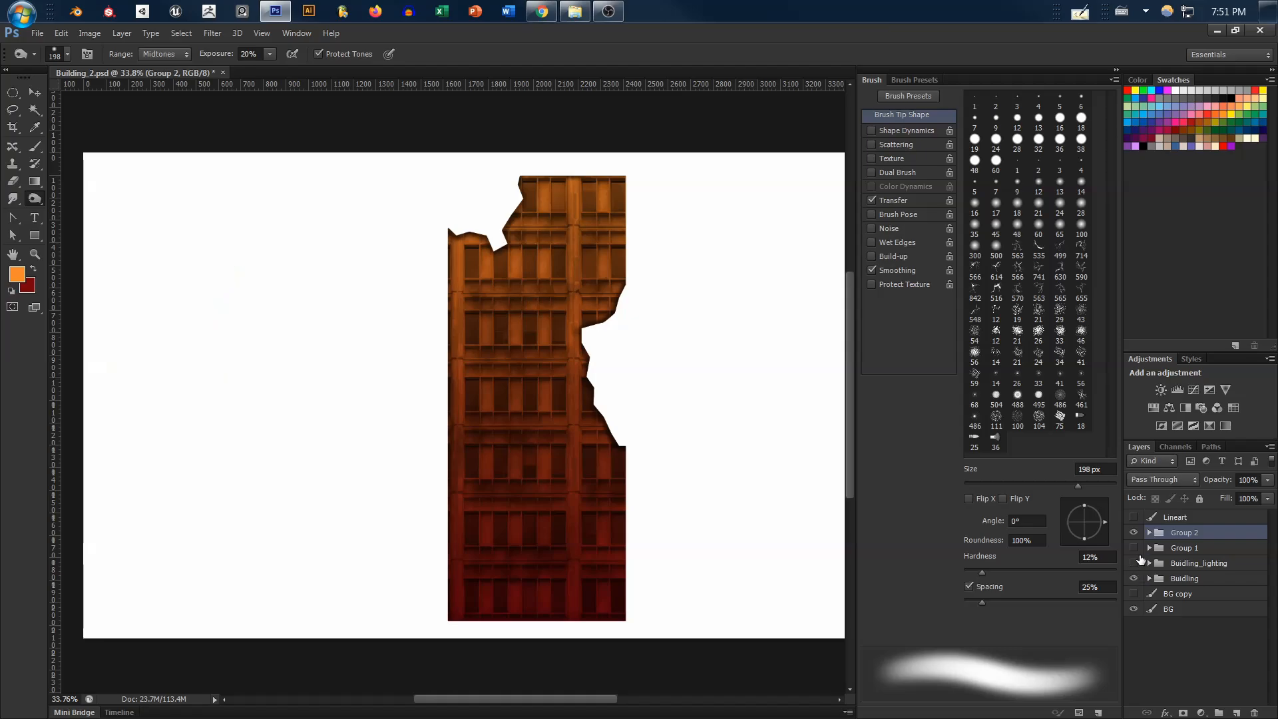
click(1134, 549)
click(1135, 563)
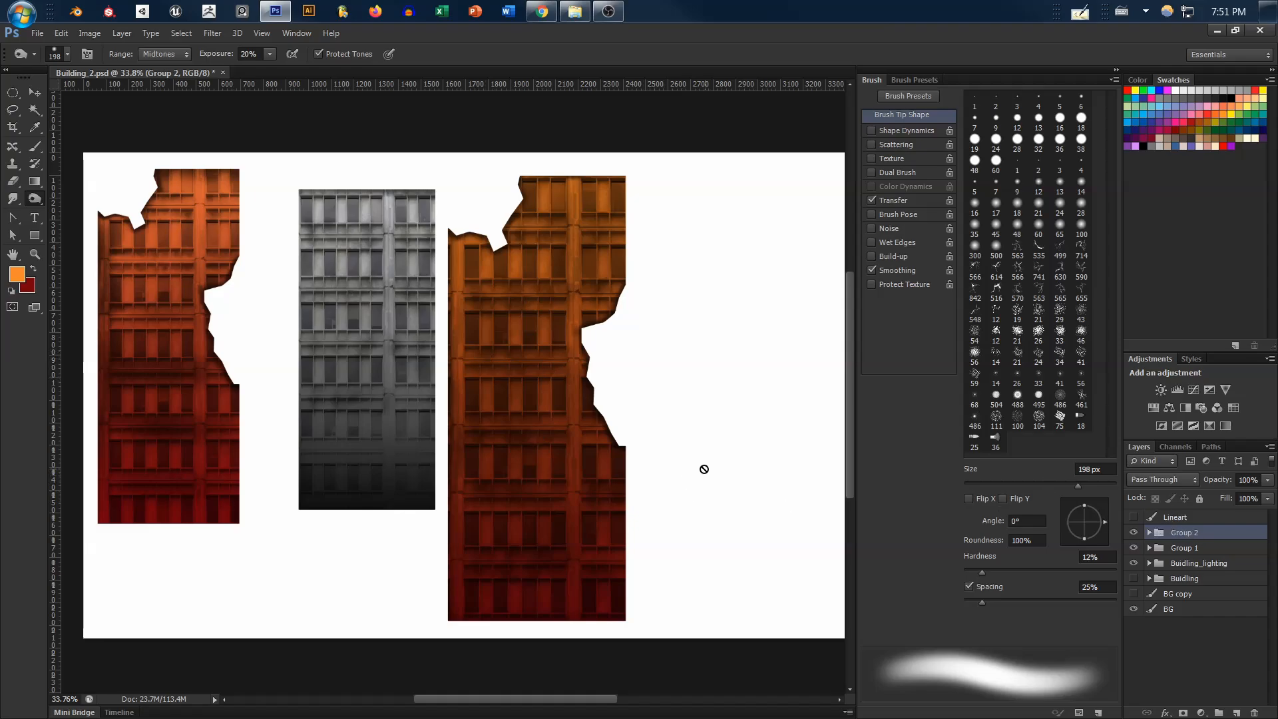
Move the large building in Group 2 to the right, leaving a wide gap between it and the grey building
key(v)
drag(544, 389, 676, 381)
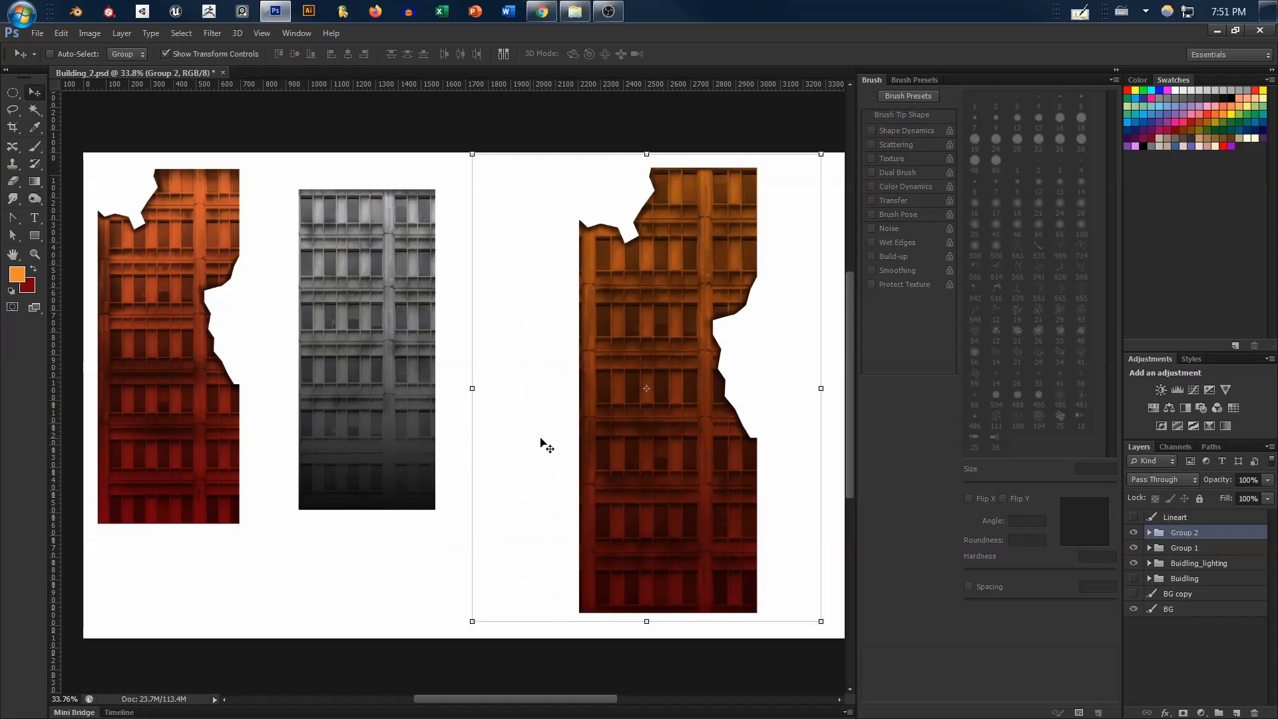
drag(654, 446, 715, 450)
key(space)
mouse_move(564, 431)
mouse_down()
mouse_move(505, 434)
mouse_move(579, 451)
mouse_up()
drag(473, 440, 518, 441)
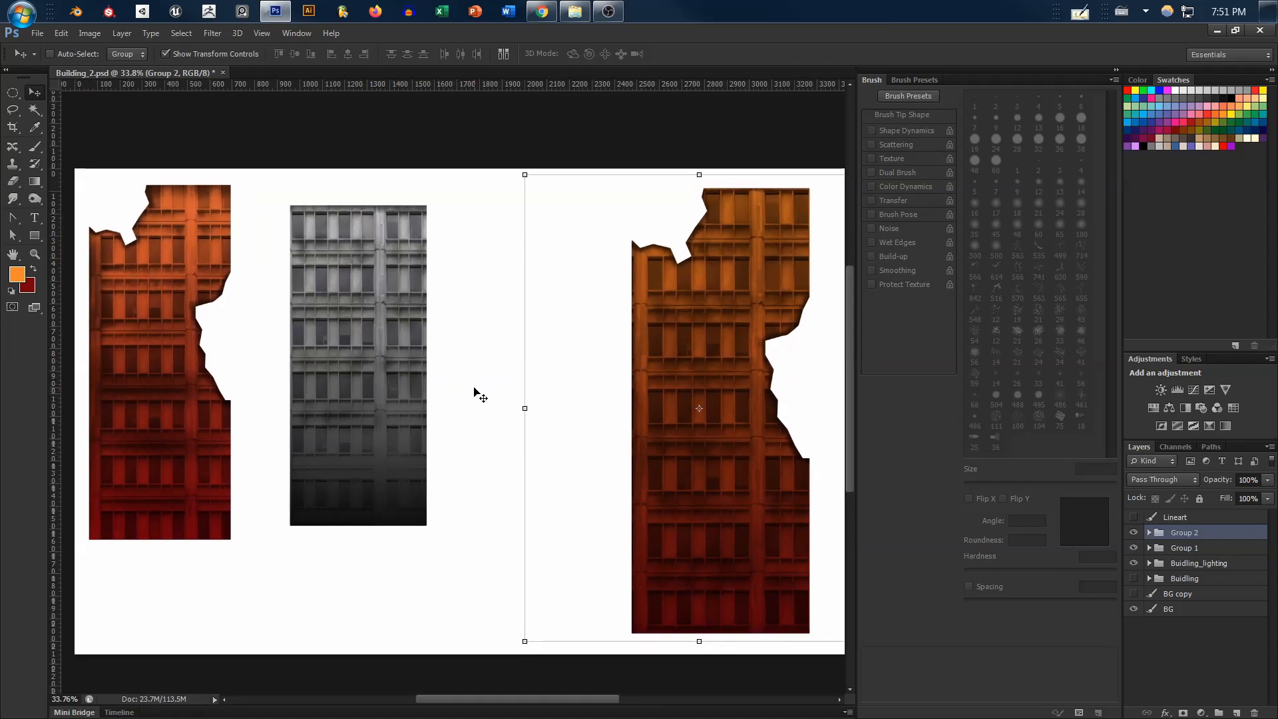
drag(478, 498, 523, 493)
drag(708, 498, 645, 486)
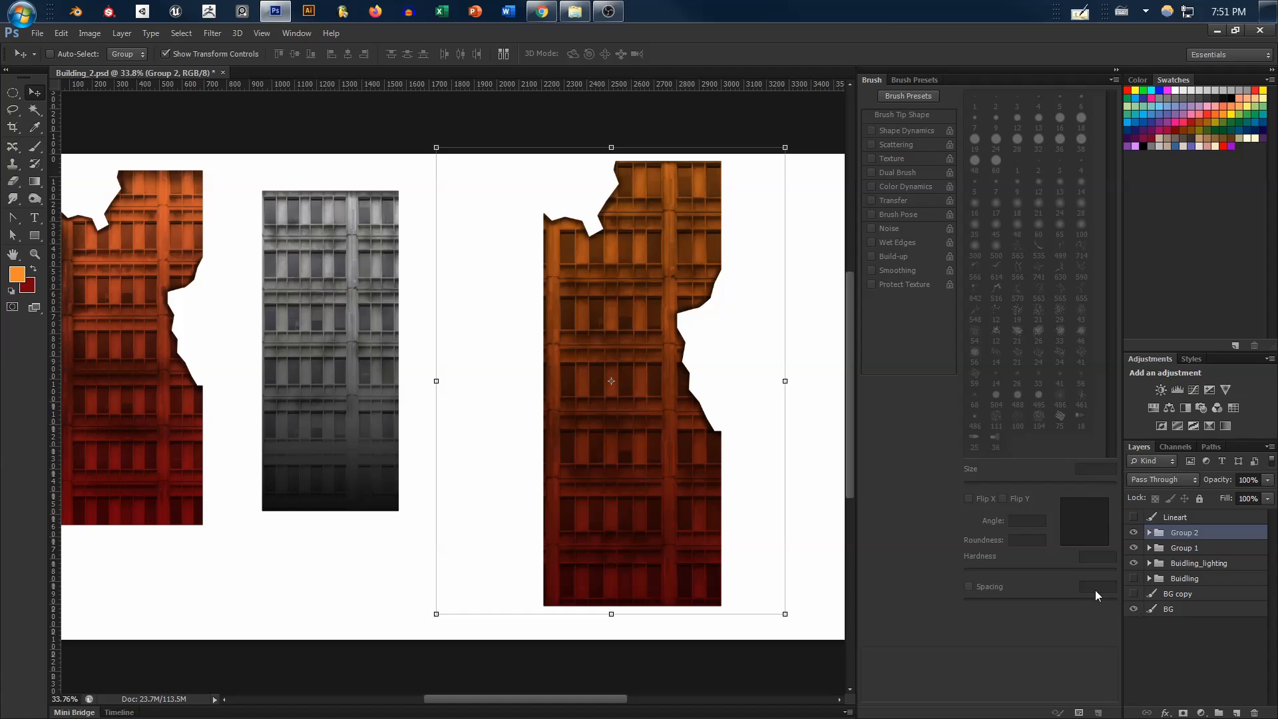
Hide the white BG layer and export the three buildings for web as a transparent PNG-24 at 50 percent, 1920 × 1080 px
click(1135, 609)
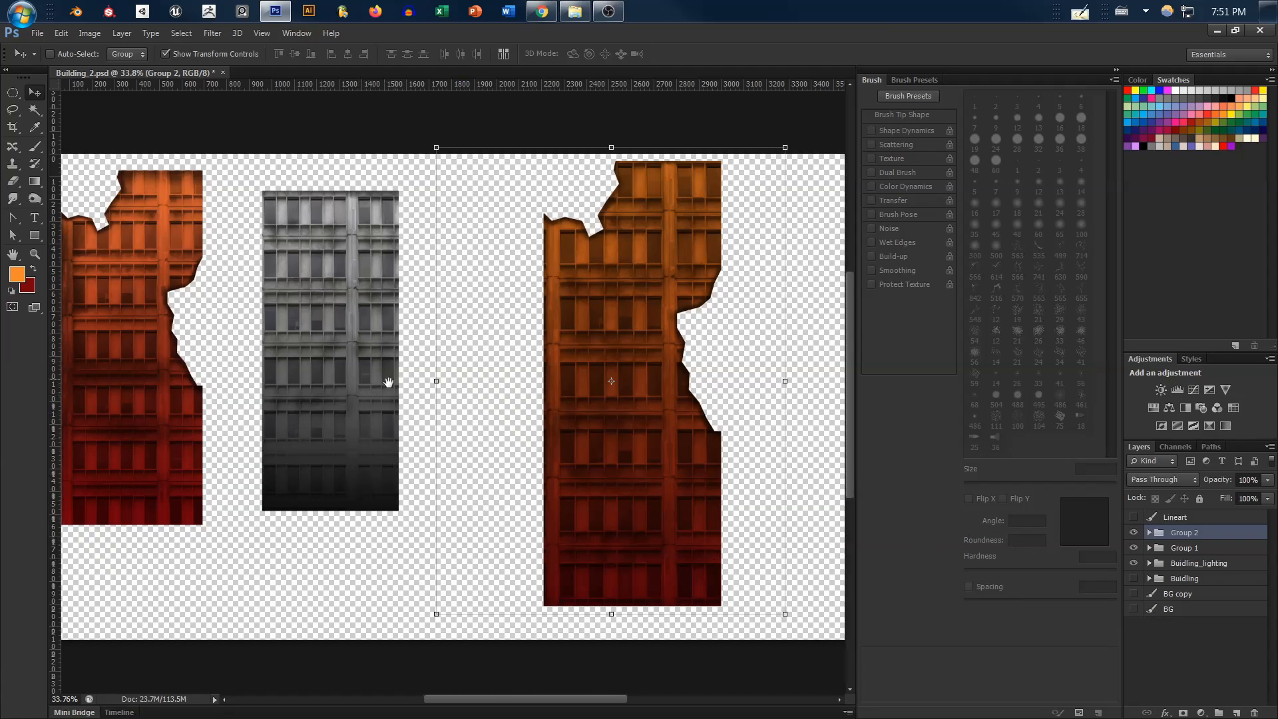
drag(388, 382, 460, 406)
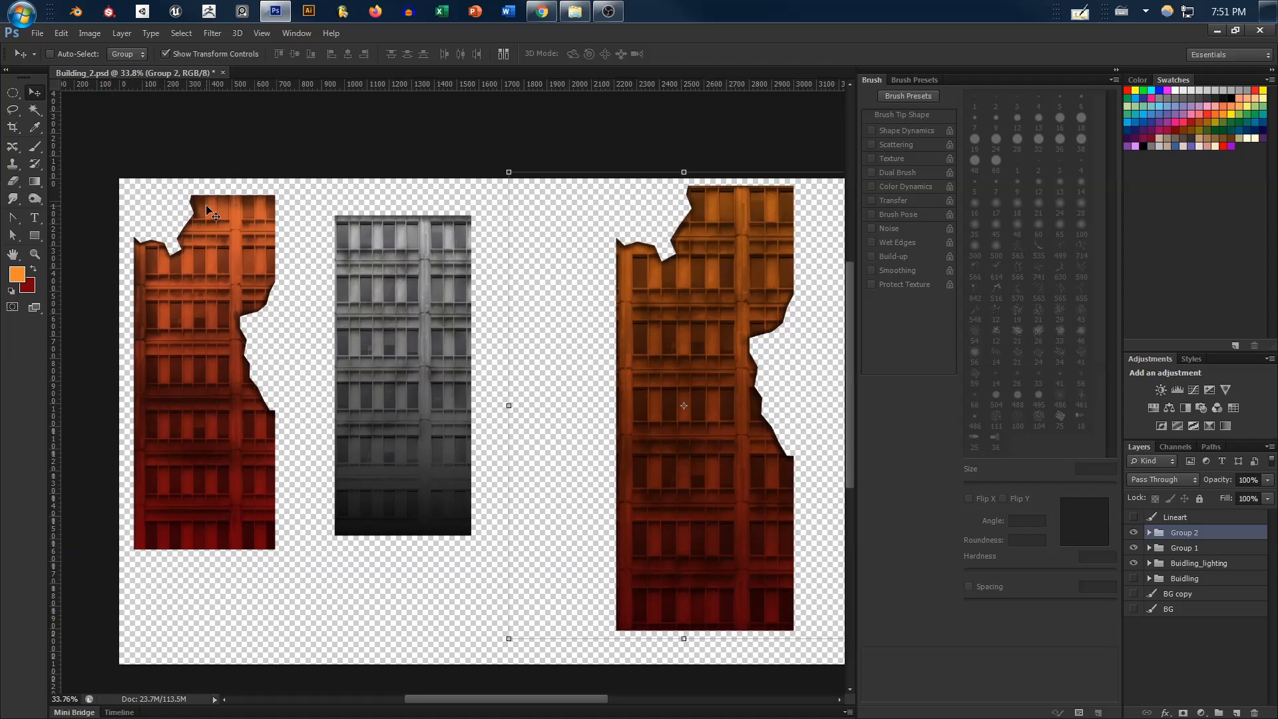
click(37, 33)
click(38, 34)
click(37, 34)
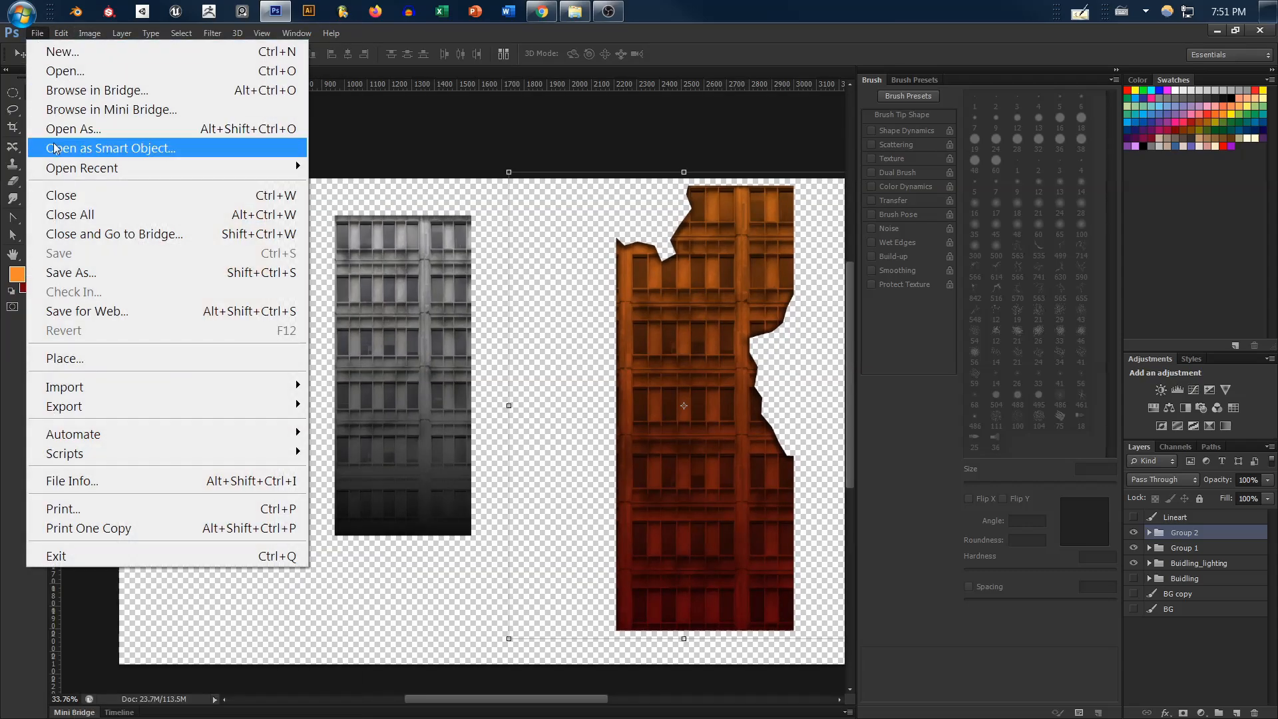
click(129, 310)
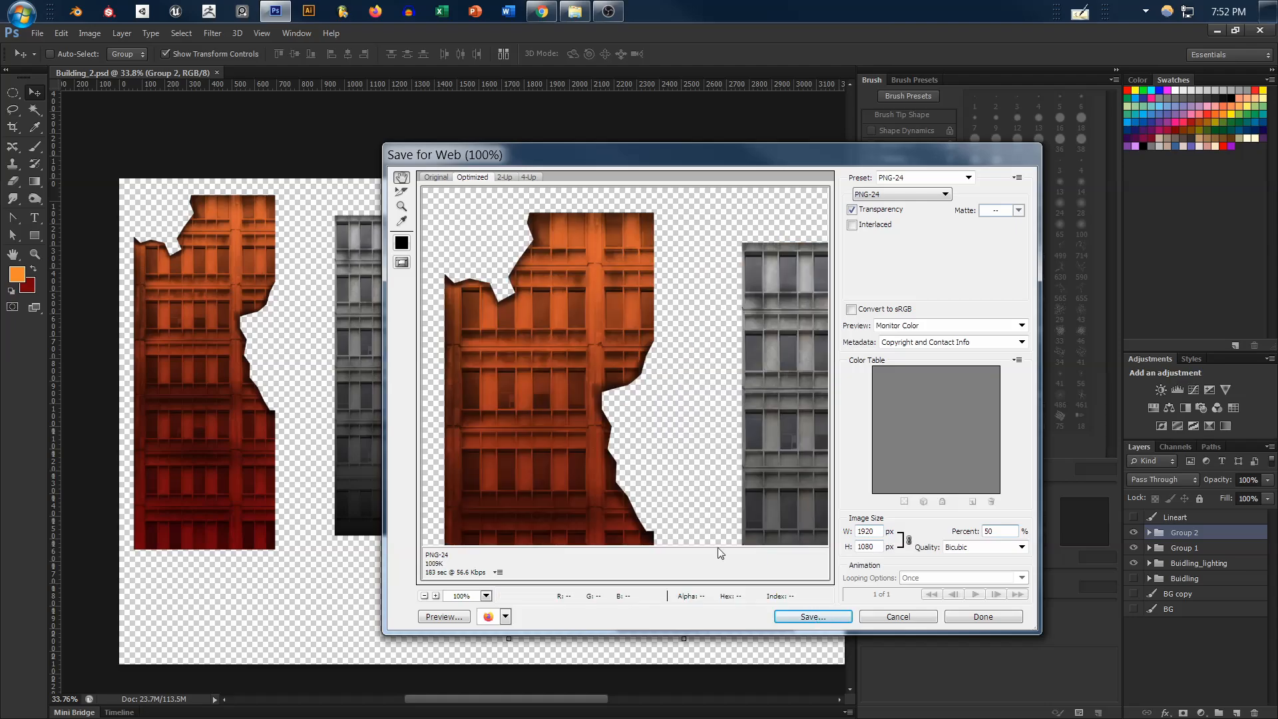
click(813, 616)
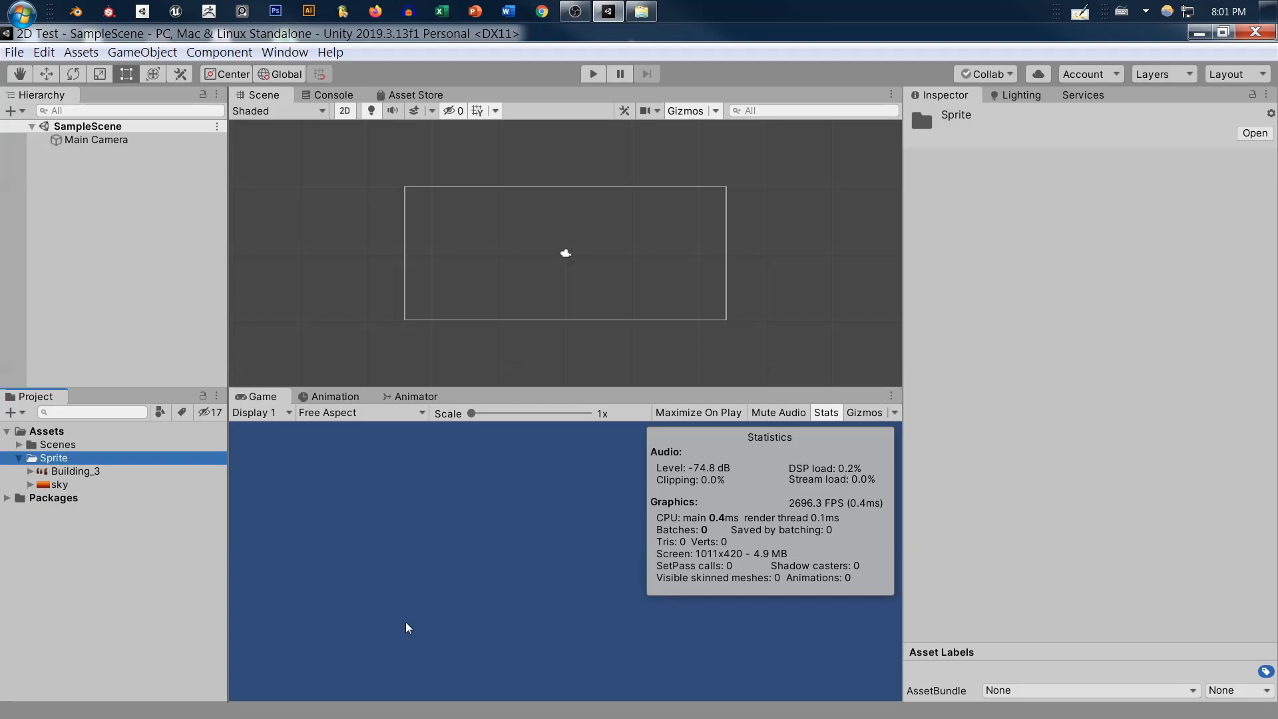
In Unity, set the Building_3 texture's Sprite Mode to Multiple and apply the import settings
key(Down)
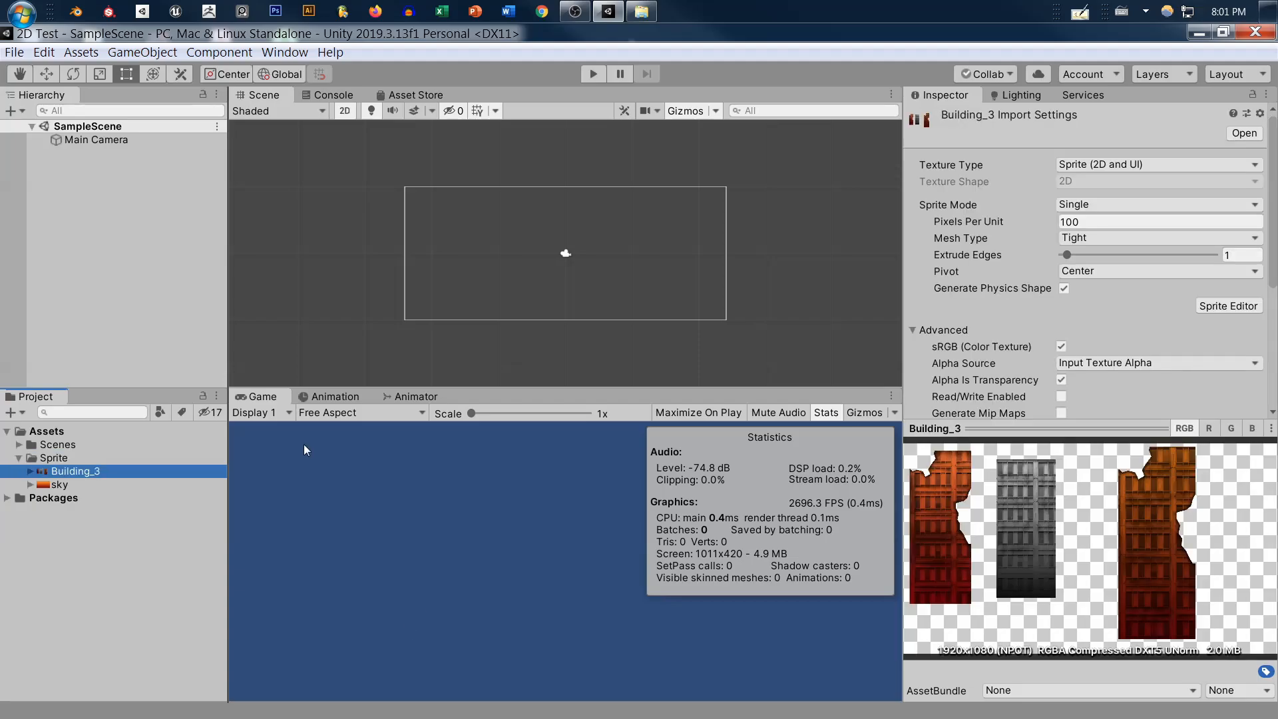
click(1092, 203)
click(1108, 243)
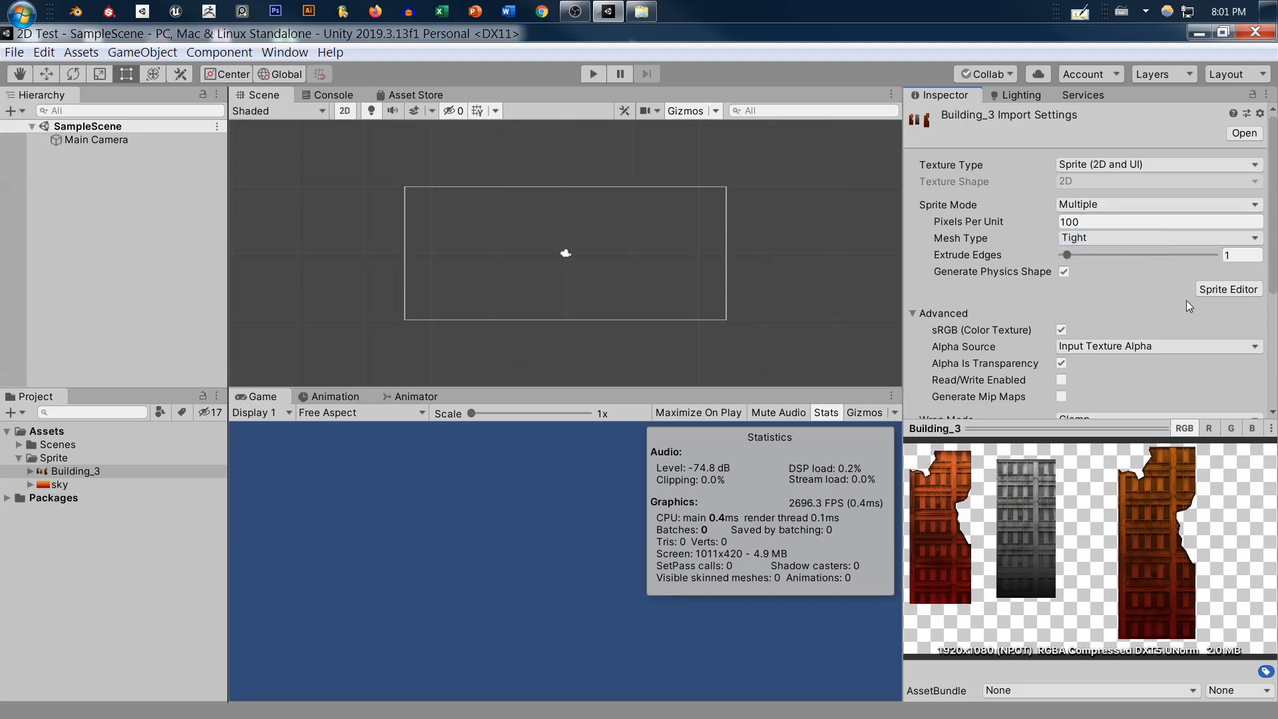
scroll(1186, 301, down, 5)
click(1245, 404)
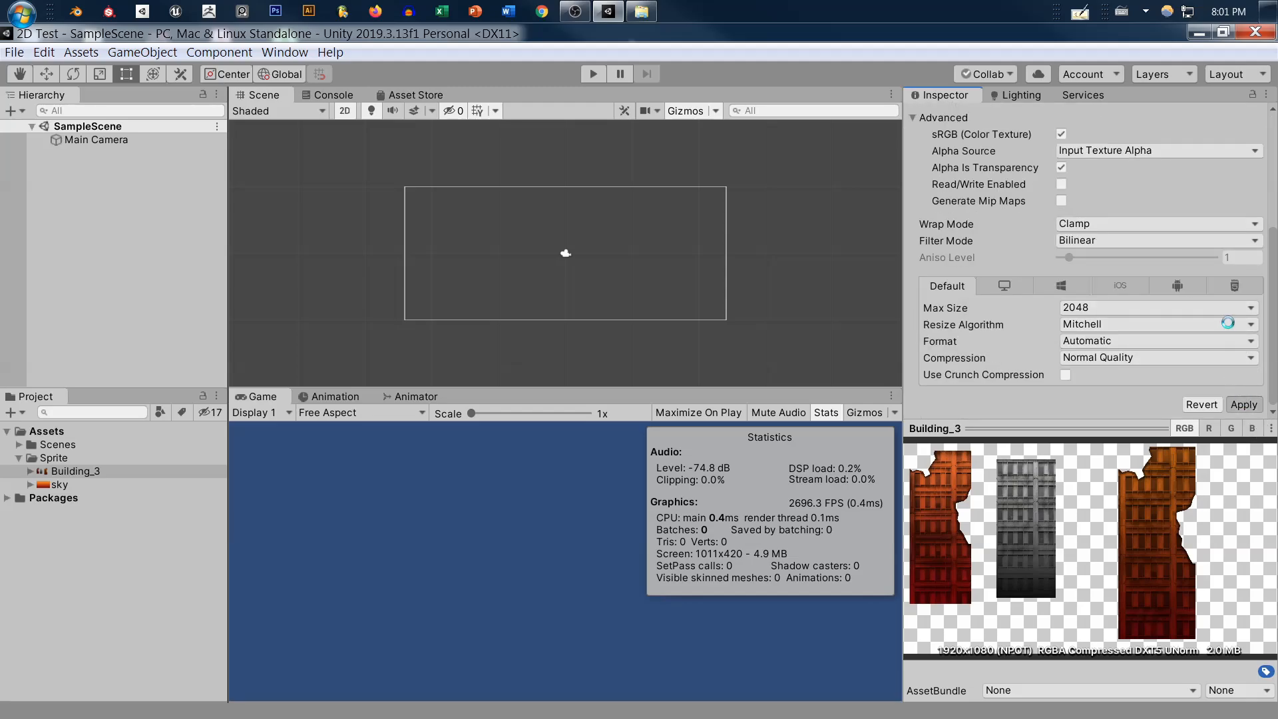
Slice Building_3 in the Sprite Editor with the Automatic type and Center pivot, apply the slices and close the editor
scroll(1228, 323, up, 5)
click(1229, 289)
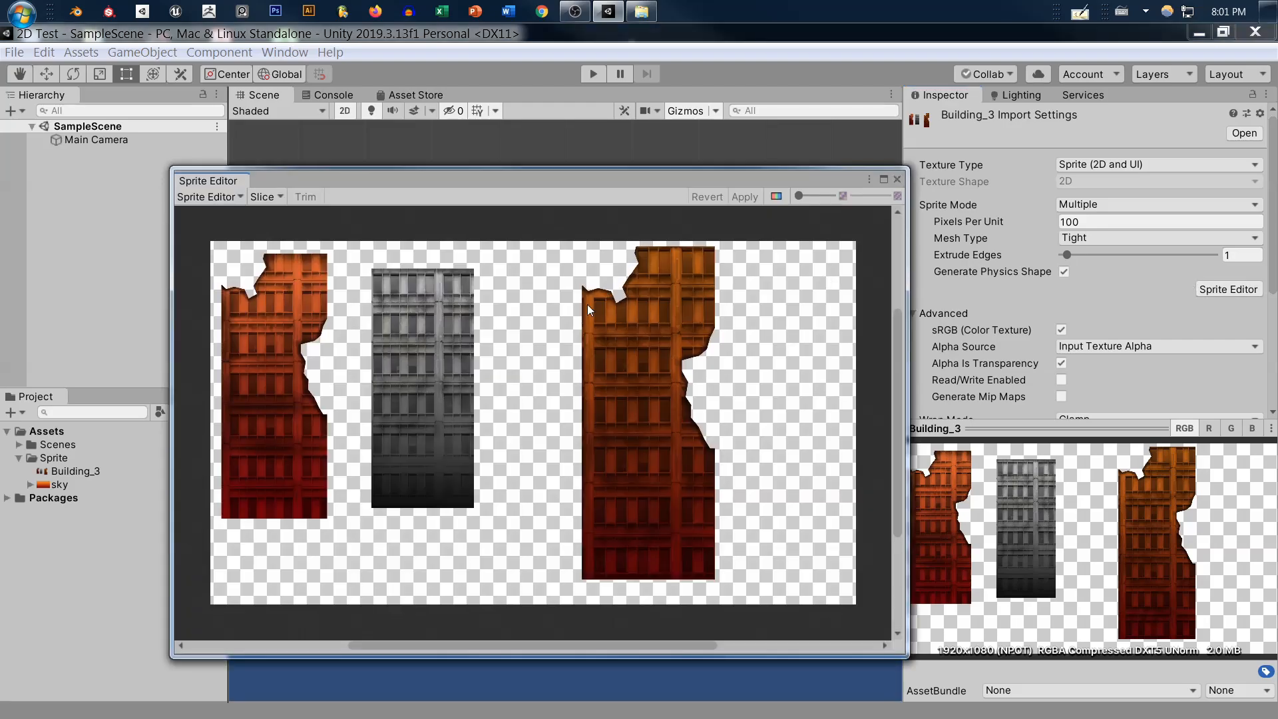
click(270, 192)
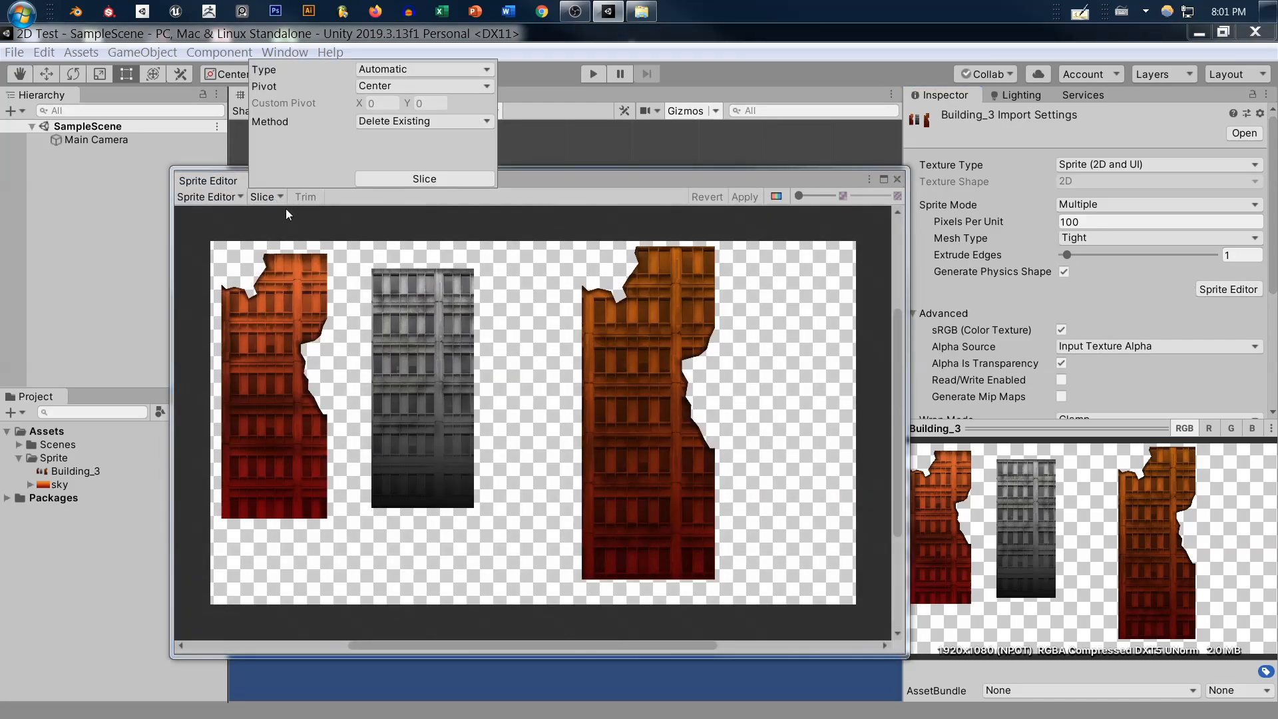
click(405, 181)
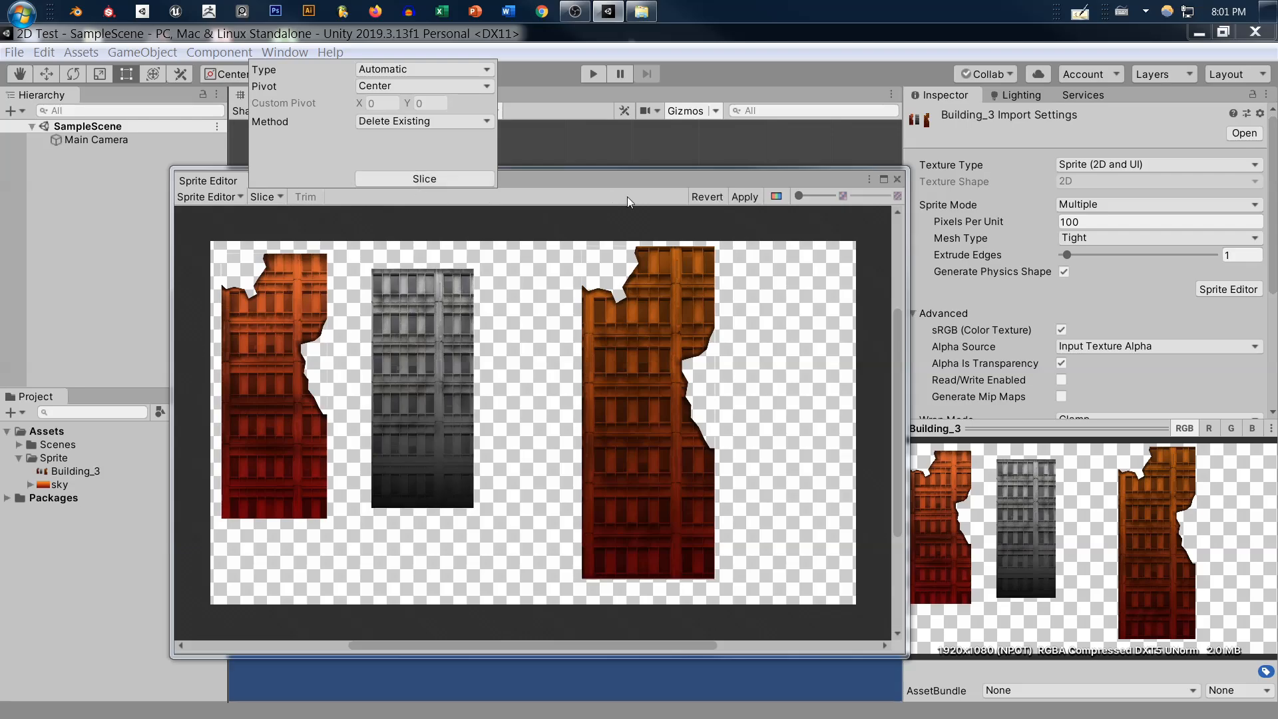
click(739, 198)
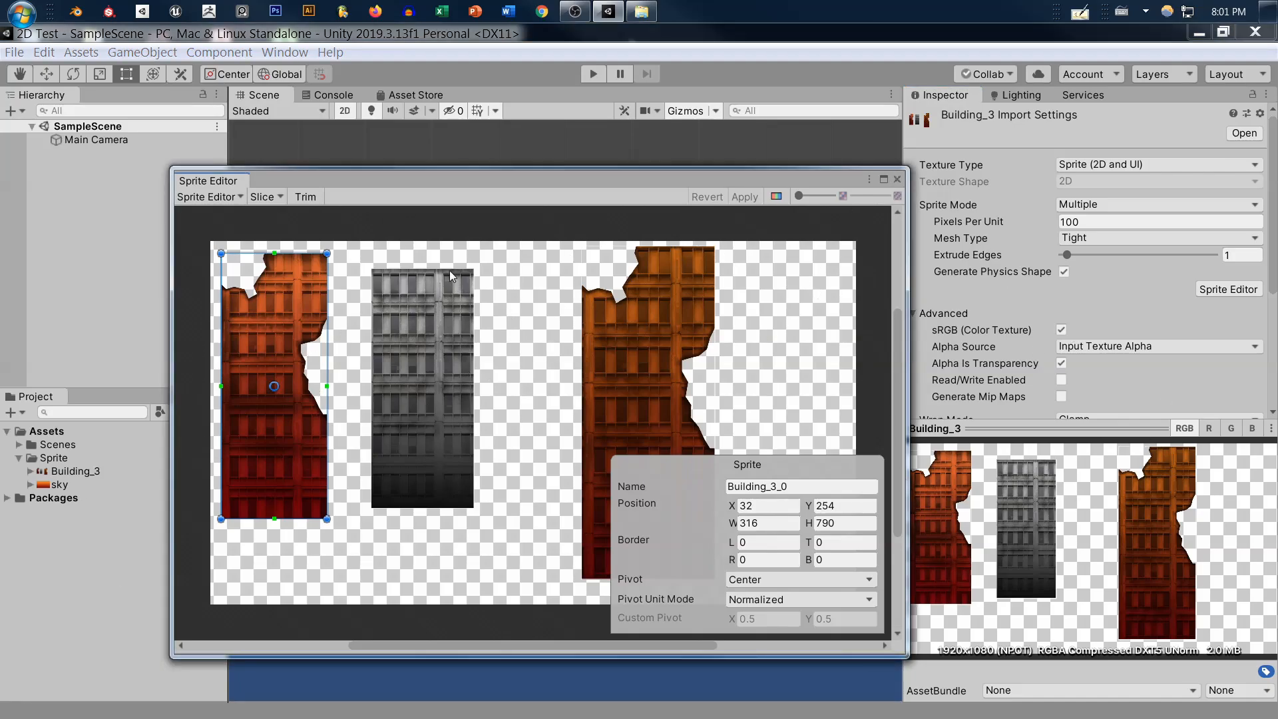
click(897, 180)
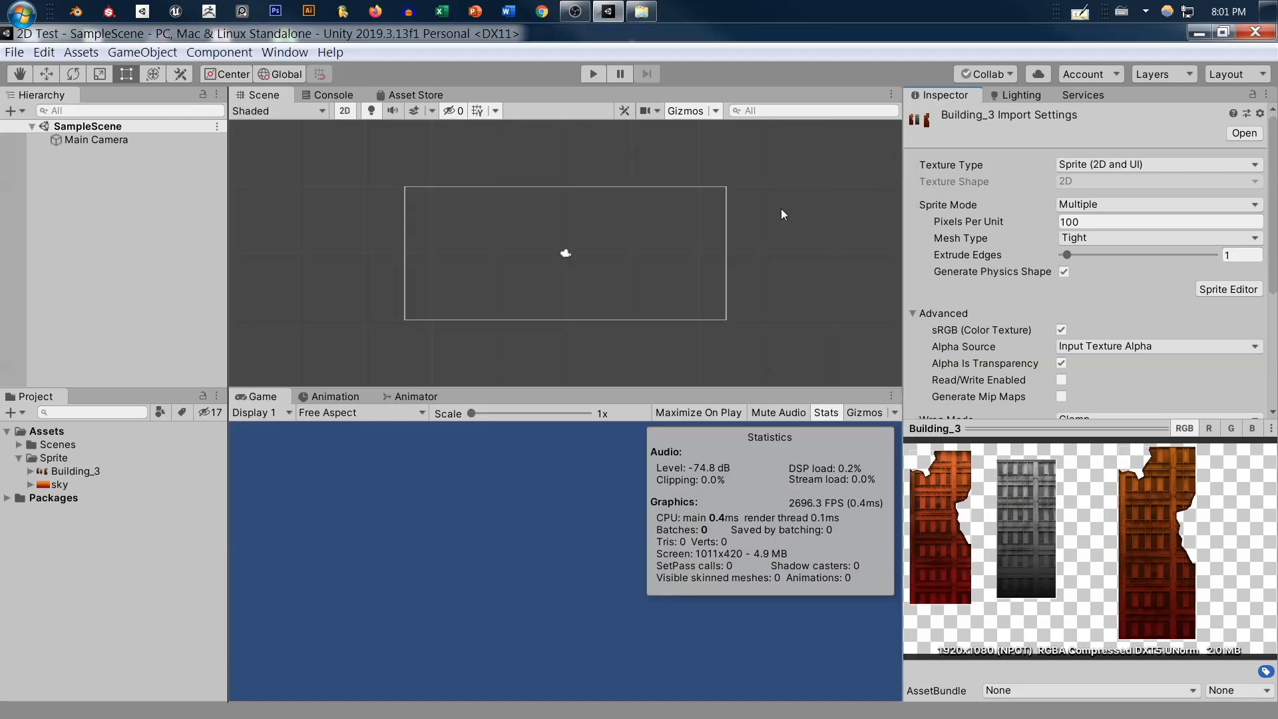
Expand Building_3 and add its sprites Building_3_0, Building_3_1 and Building_3_2 to SampleScene
click(56, 473)
key(Right)
key(Down)
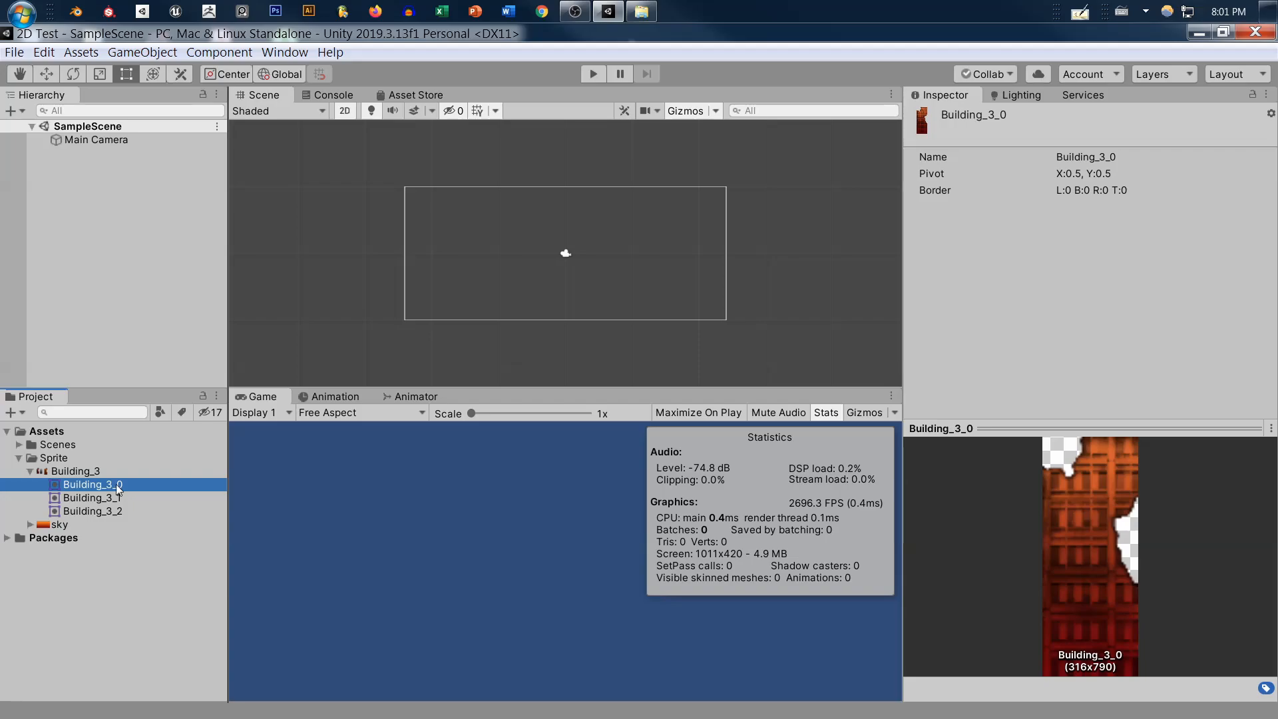
drag(127, 488, 166, 330)
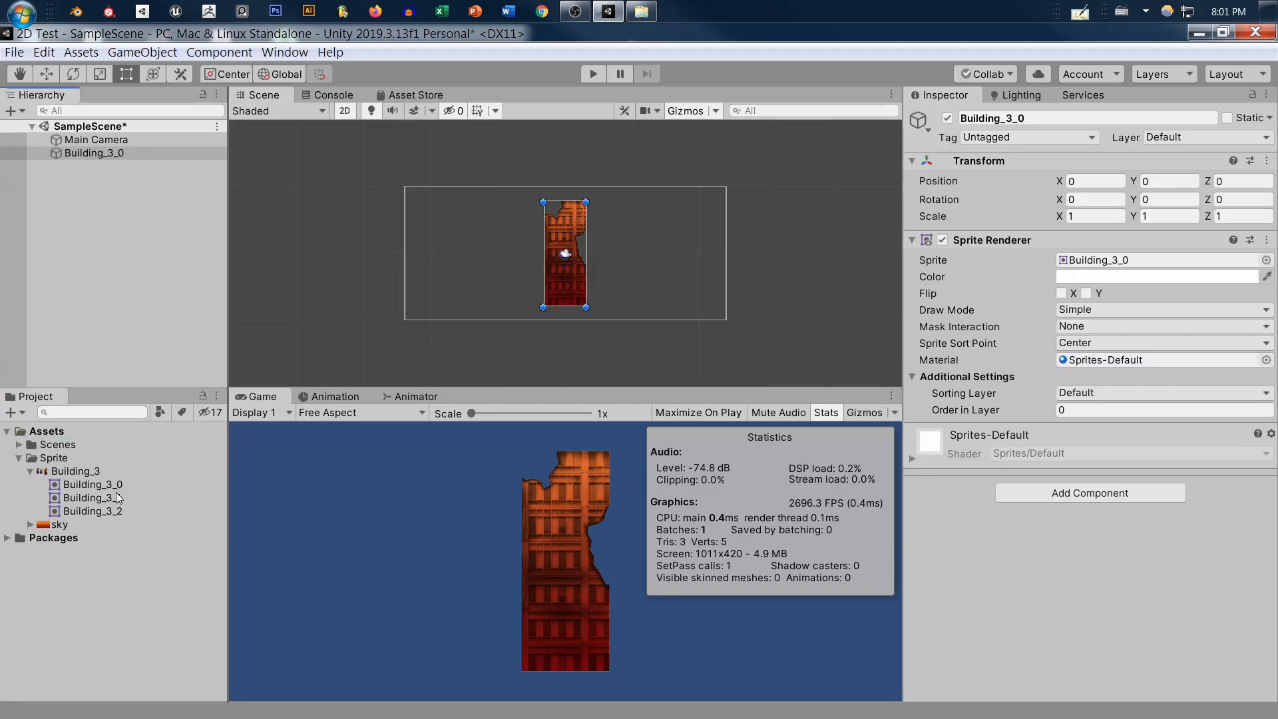
drag(114, 497, 100, 167)
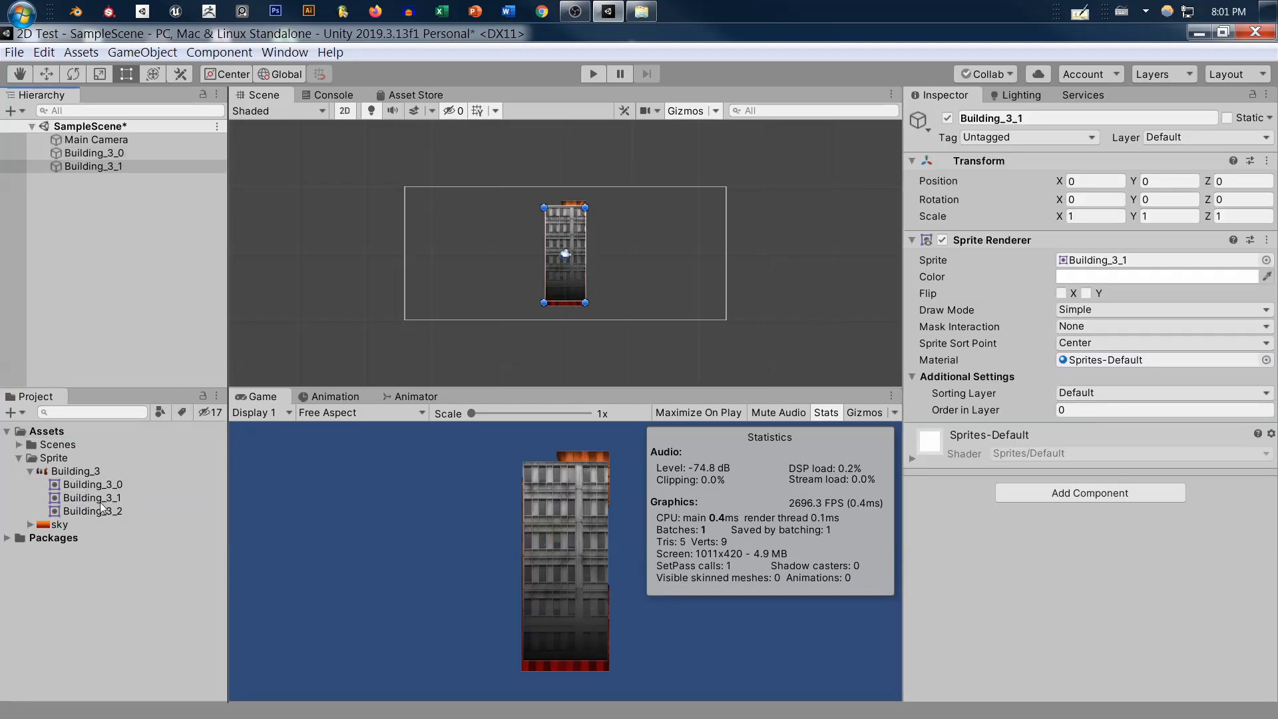
drag(112, 510, 190, 261)
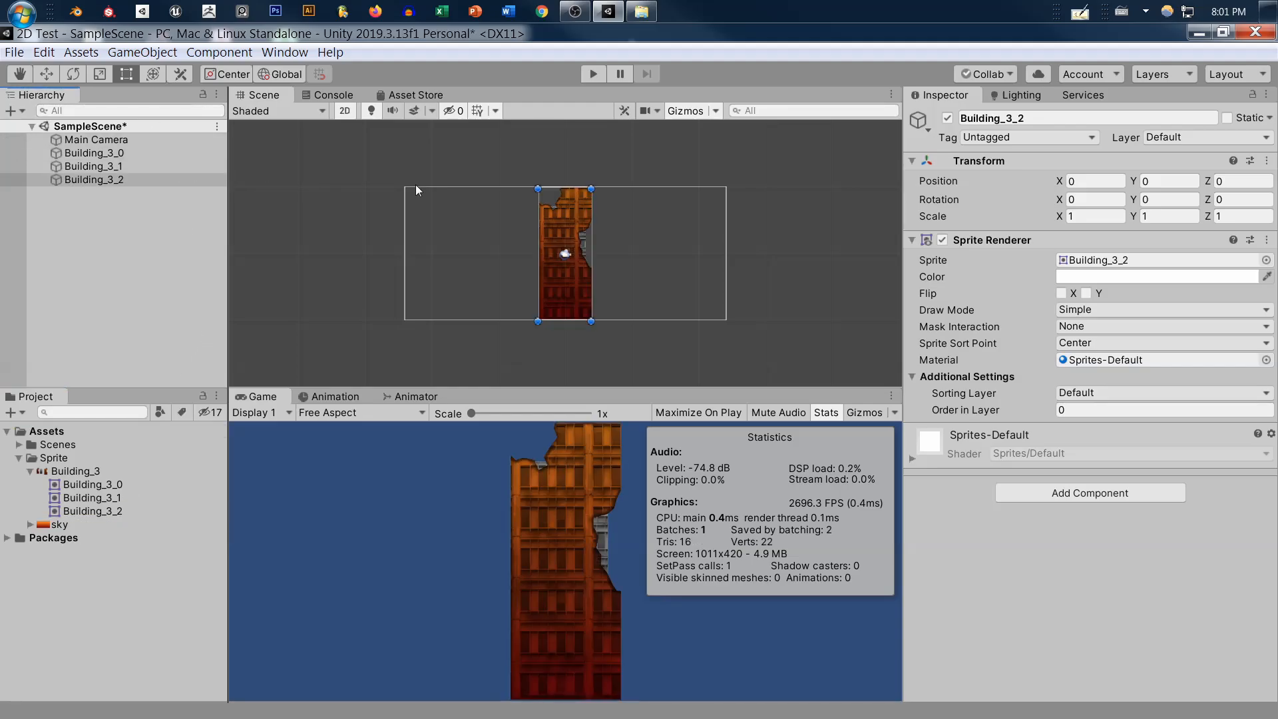
Spread the building sprites apart with Building_3_0 at X -5.98, and add the sky sprite to the scene below Main Camera
key(w)
drag(624, 255, 517, 277)
click(100, 153)
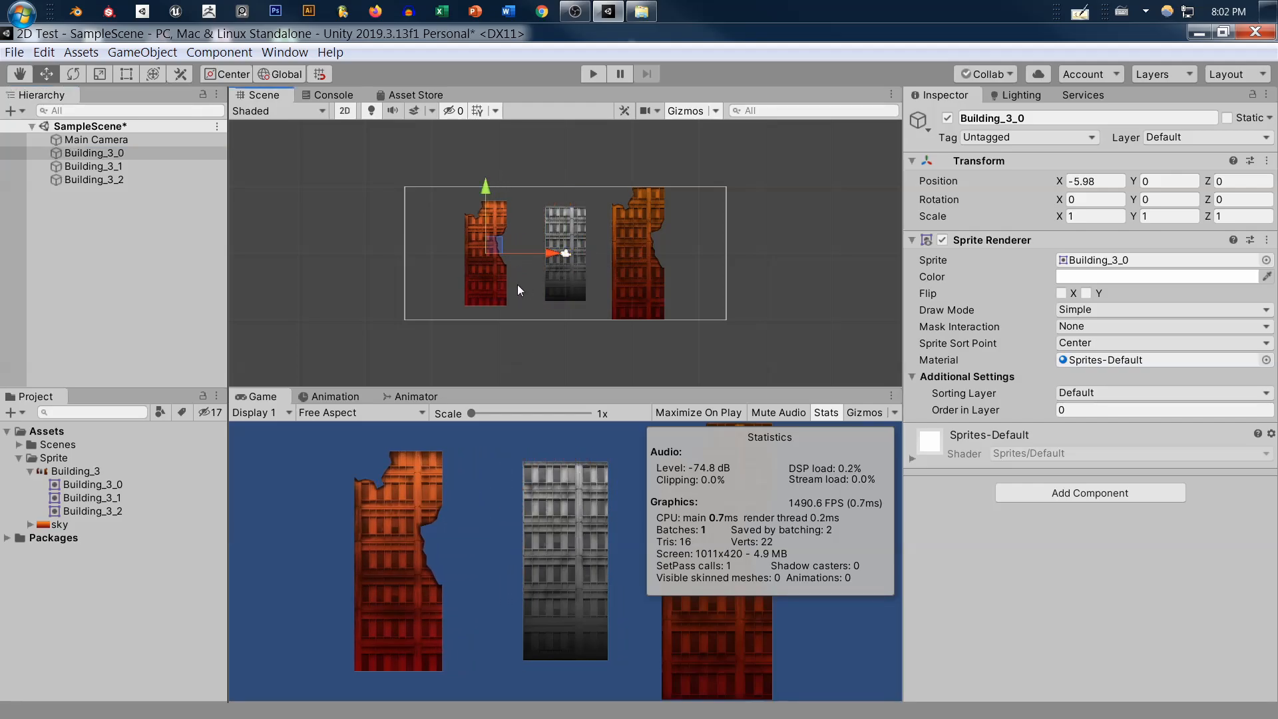
drag(123, 153, 150, 145)
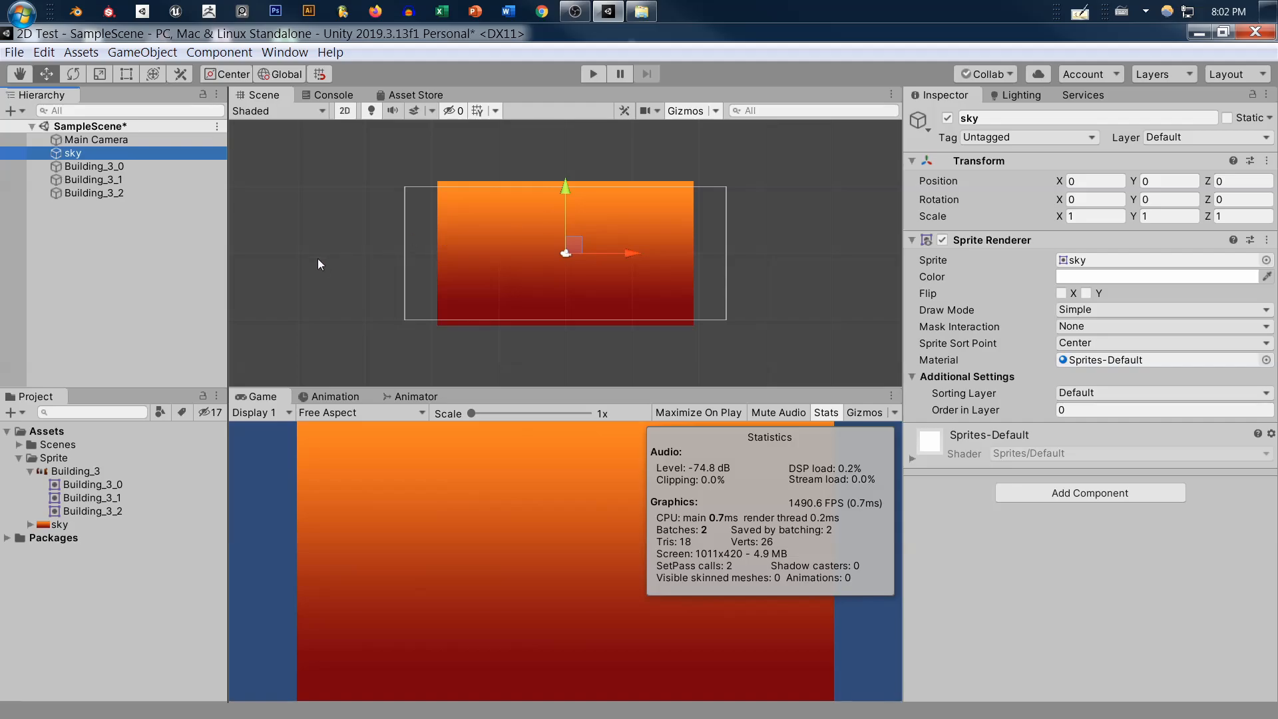
click(1076, 380)
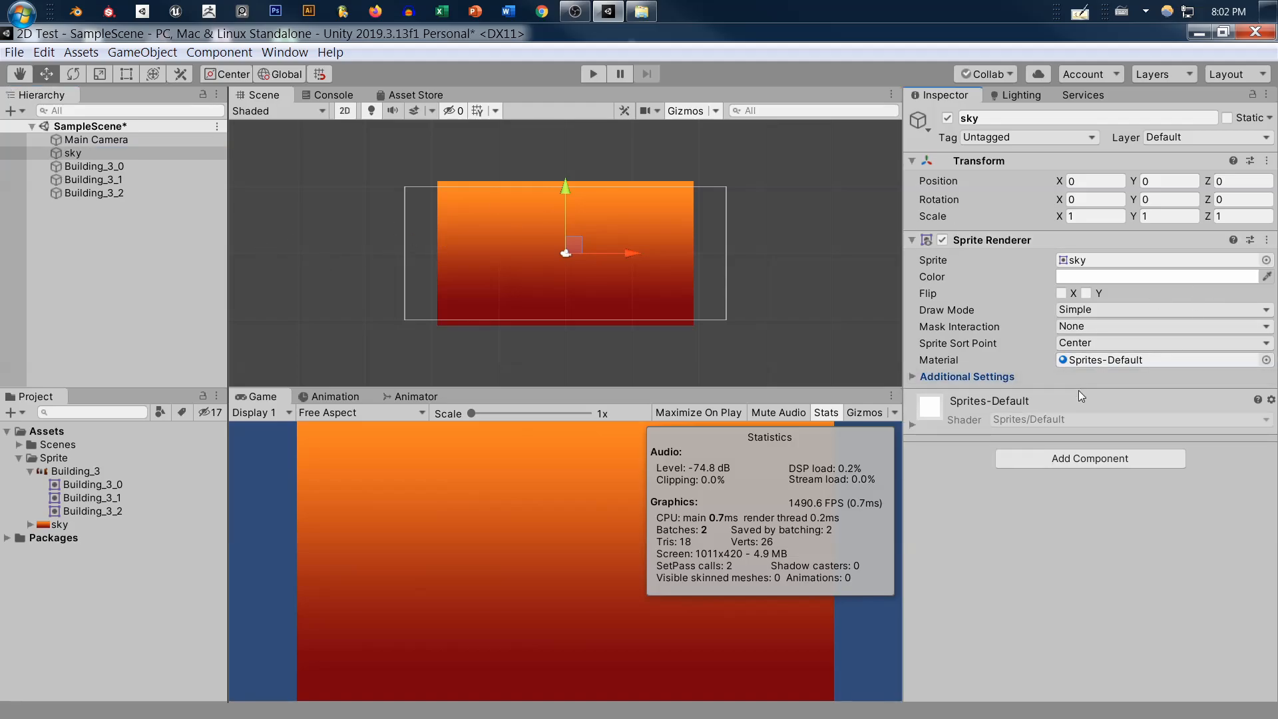
click(1071, 384)
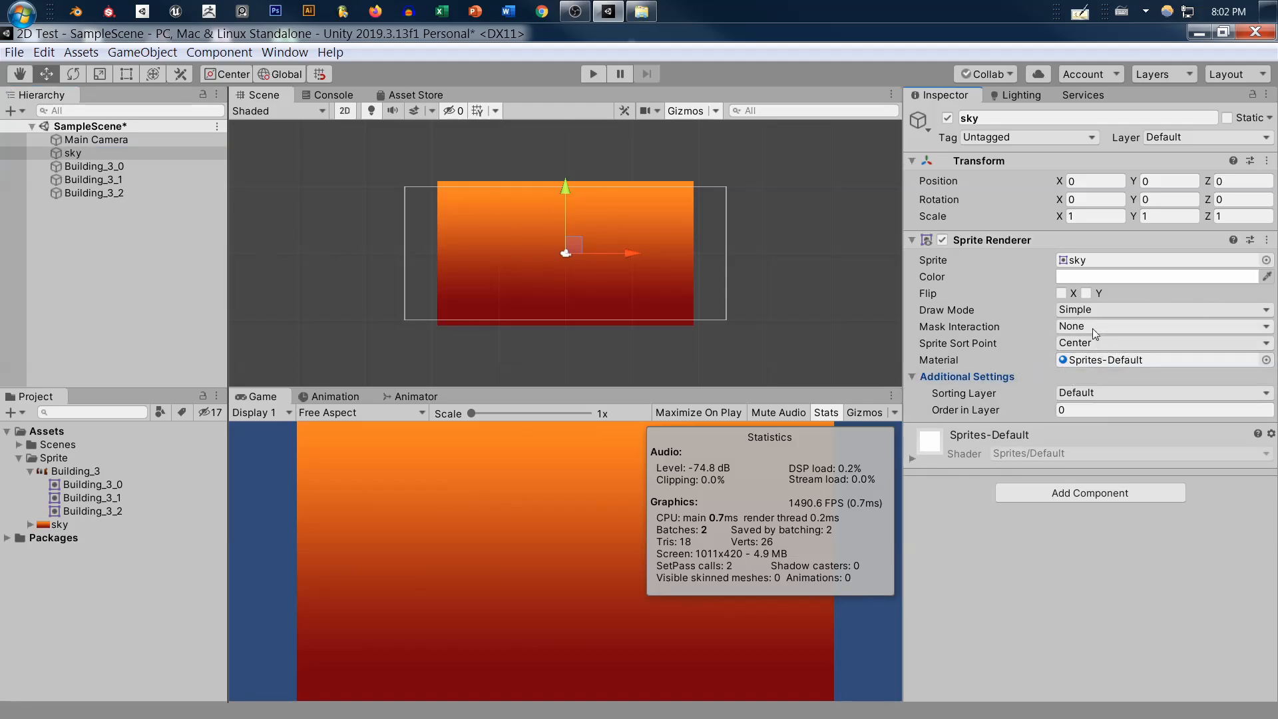
click(1091, 395)
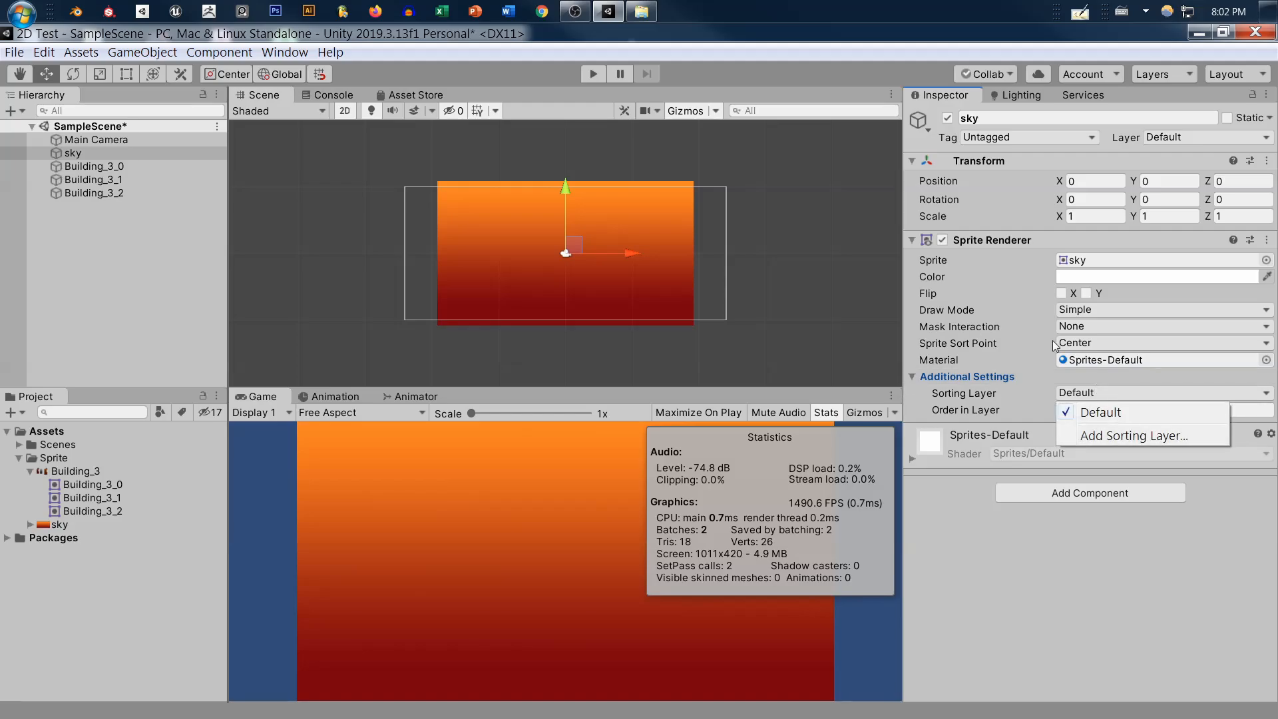
click(1105, 413)
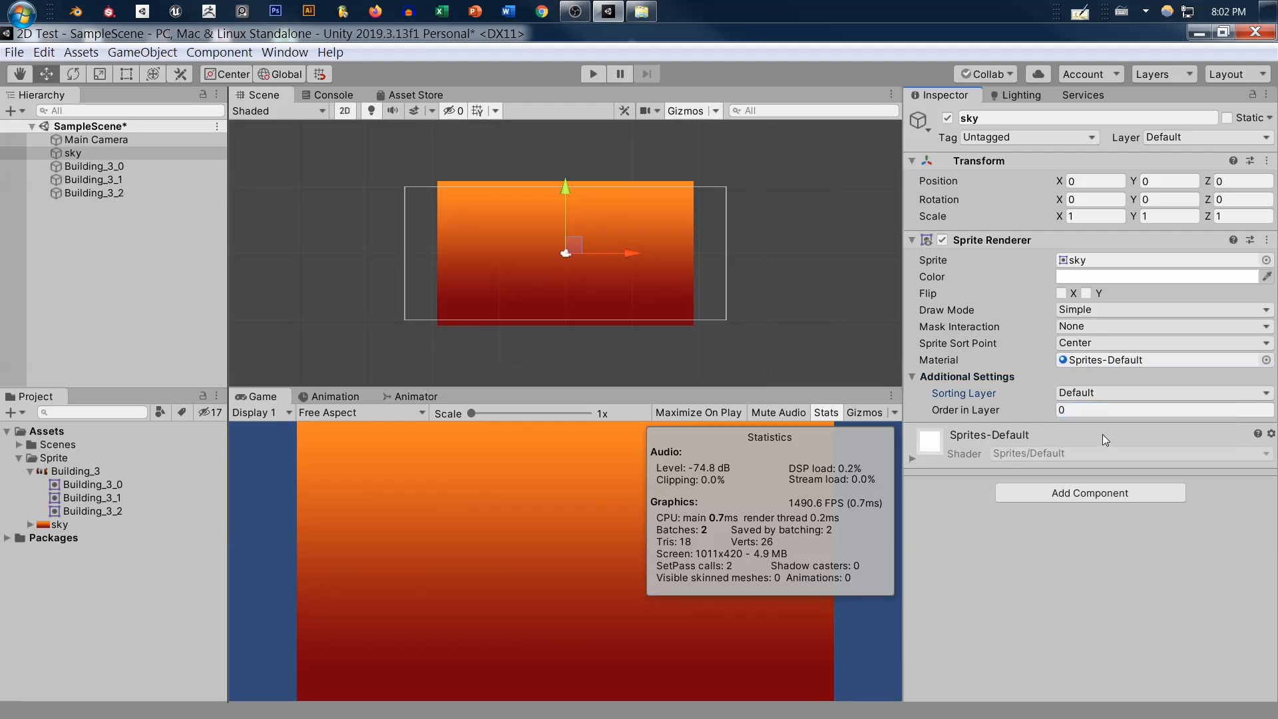
Open the sorting layer settings from the sky's Sprite Renderer and add a sorting layer named Background
click(1073, 395)
click(1118, 435)
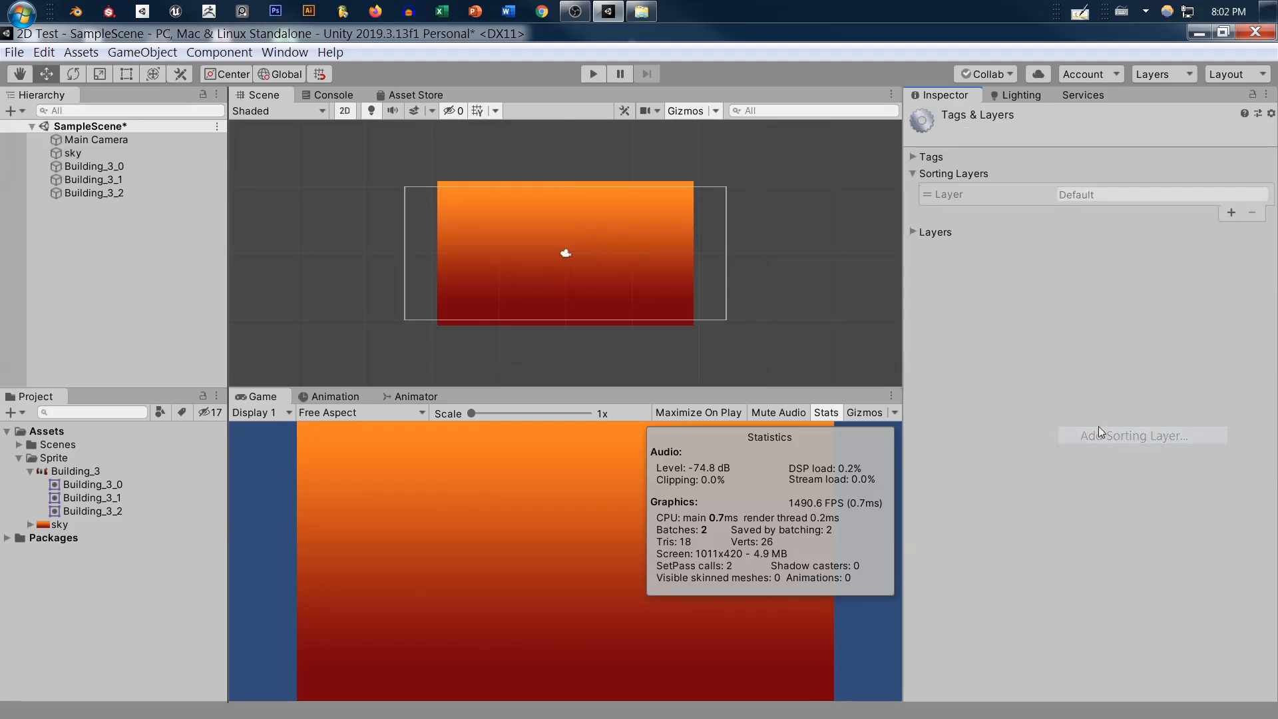
click(1232, 213)
click(1140, 215)
key(ctrl+a)
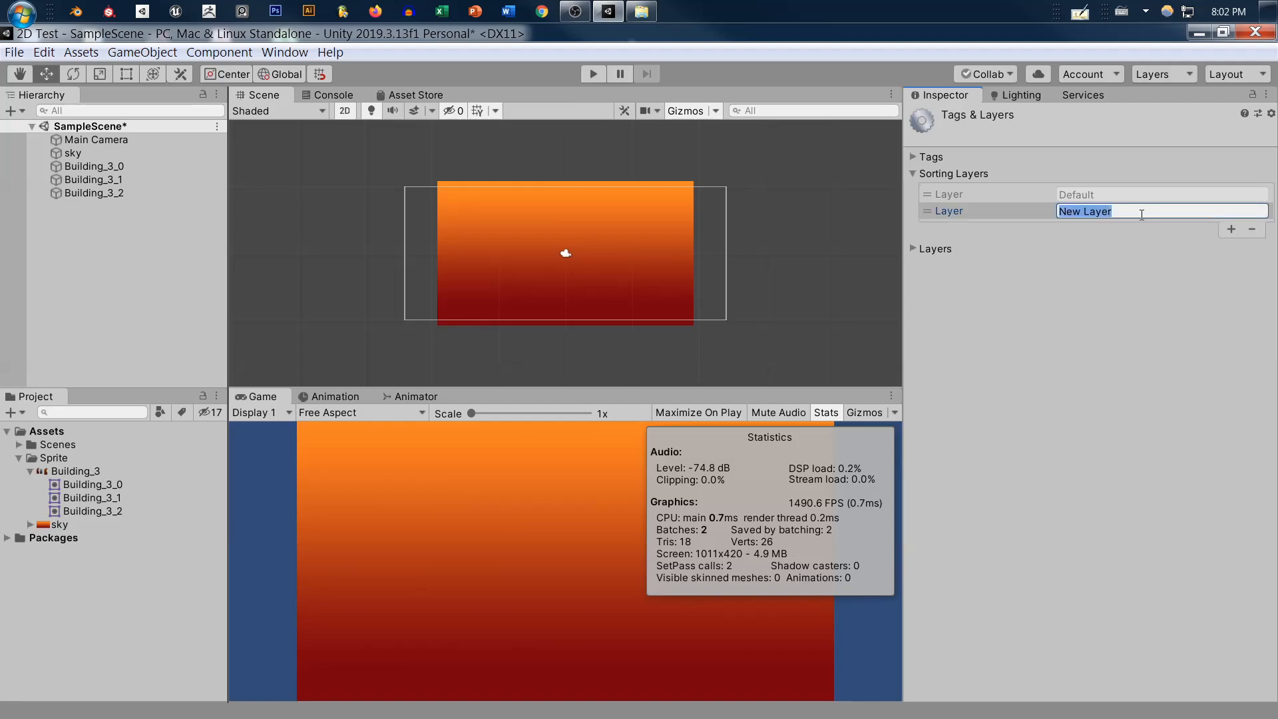
text(Bckgro)
key(BackSpace)
key(BackSpace)
key(BackSpace)
key(BackSpace)
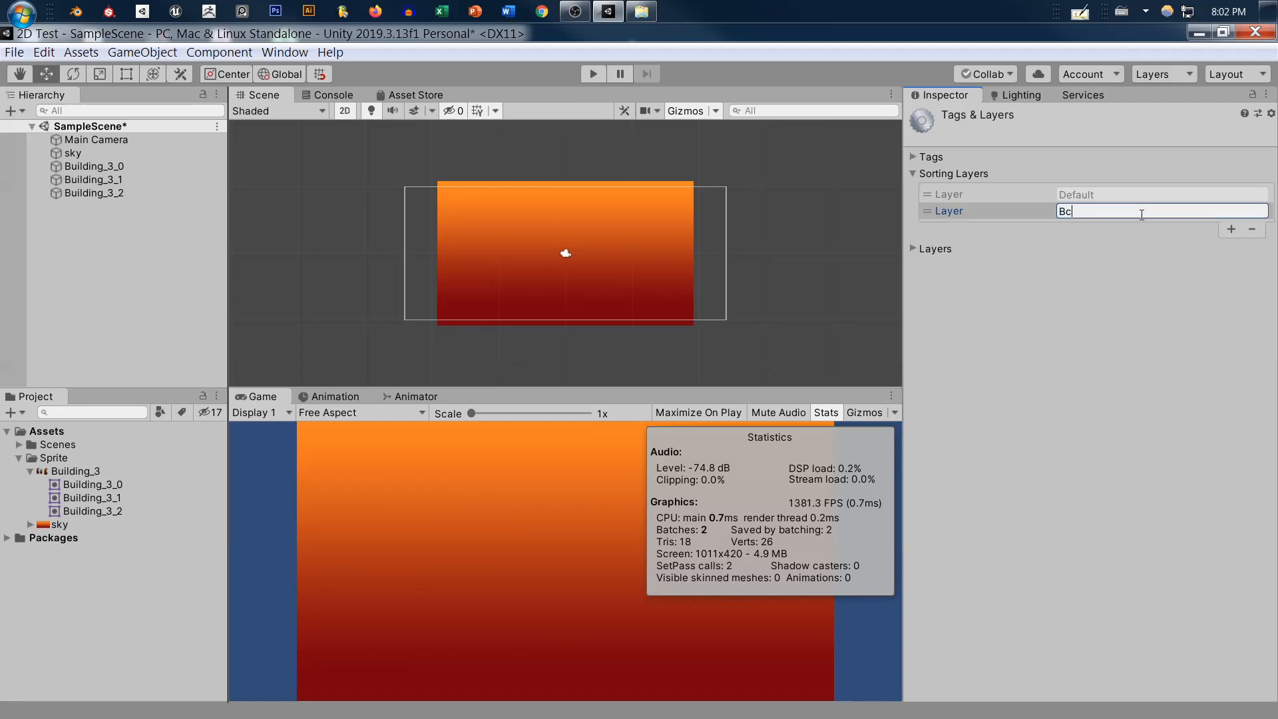
text(ackground)
Add two more sorting layers below Background, named Midground and Foreground
click(1231, 229)
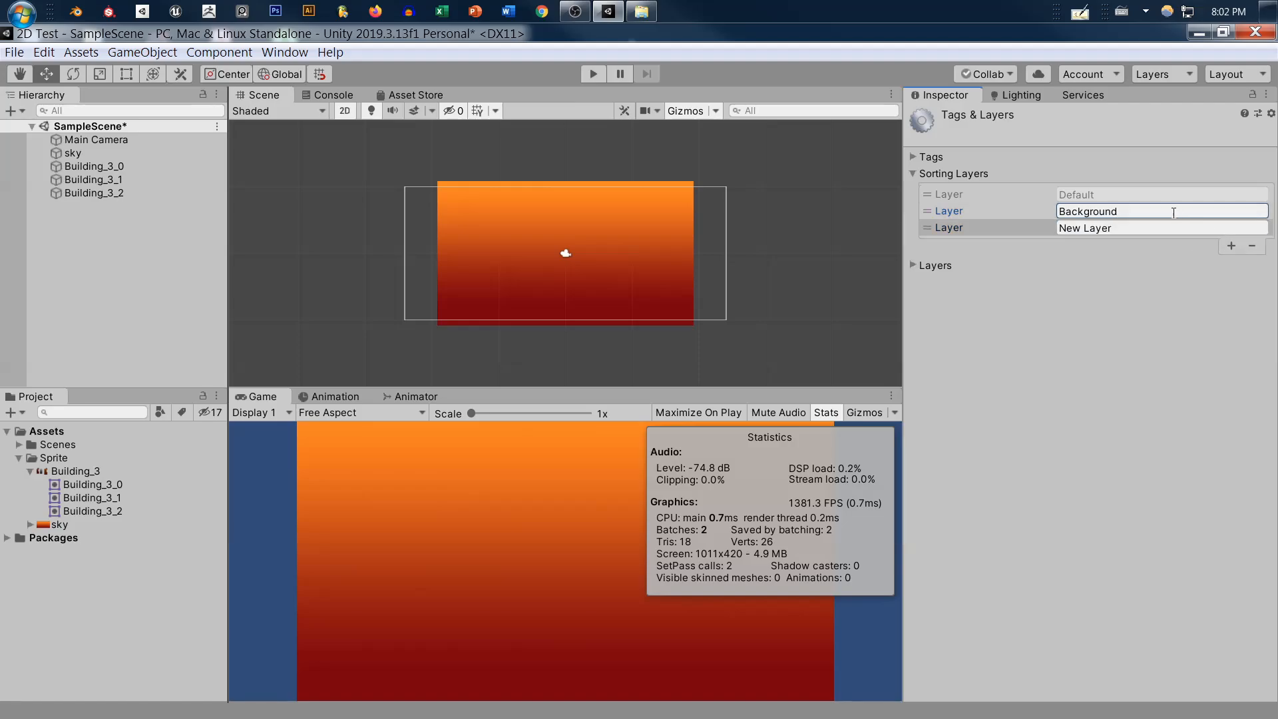
click(1118, 228)
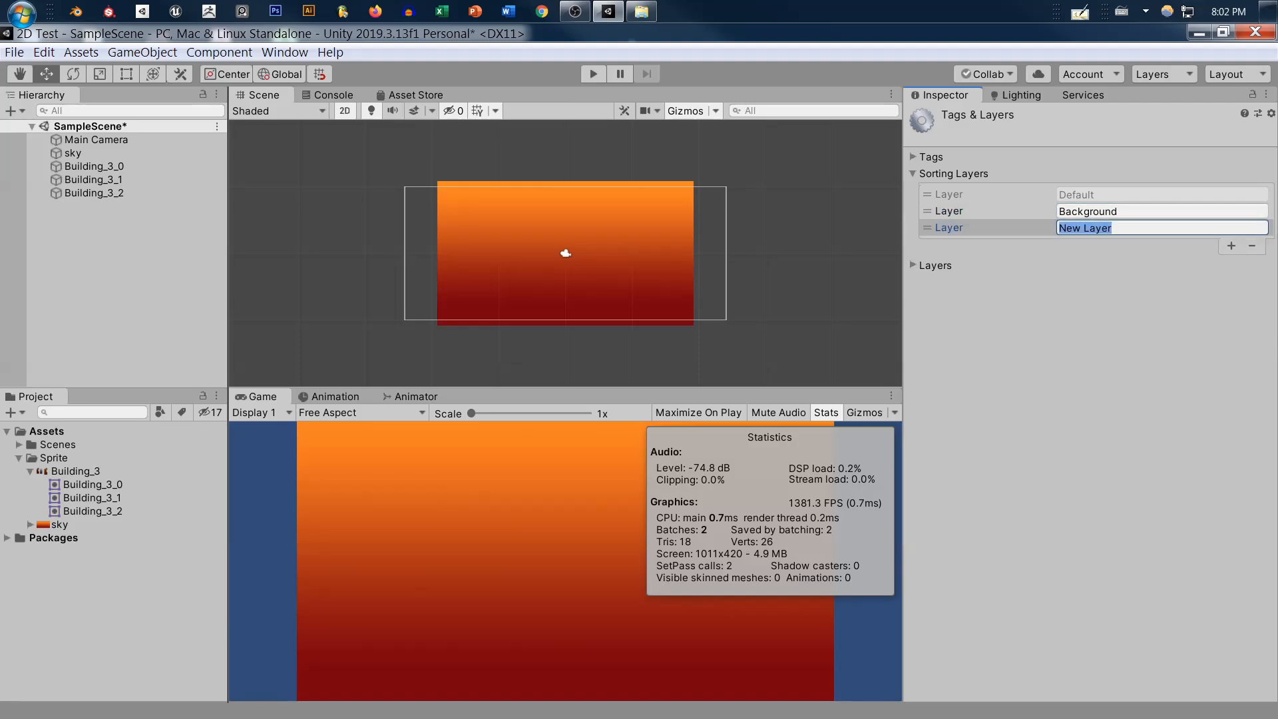
text(Midground)
click(1232, 245)
click(1142, 245)
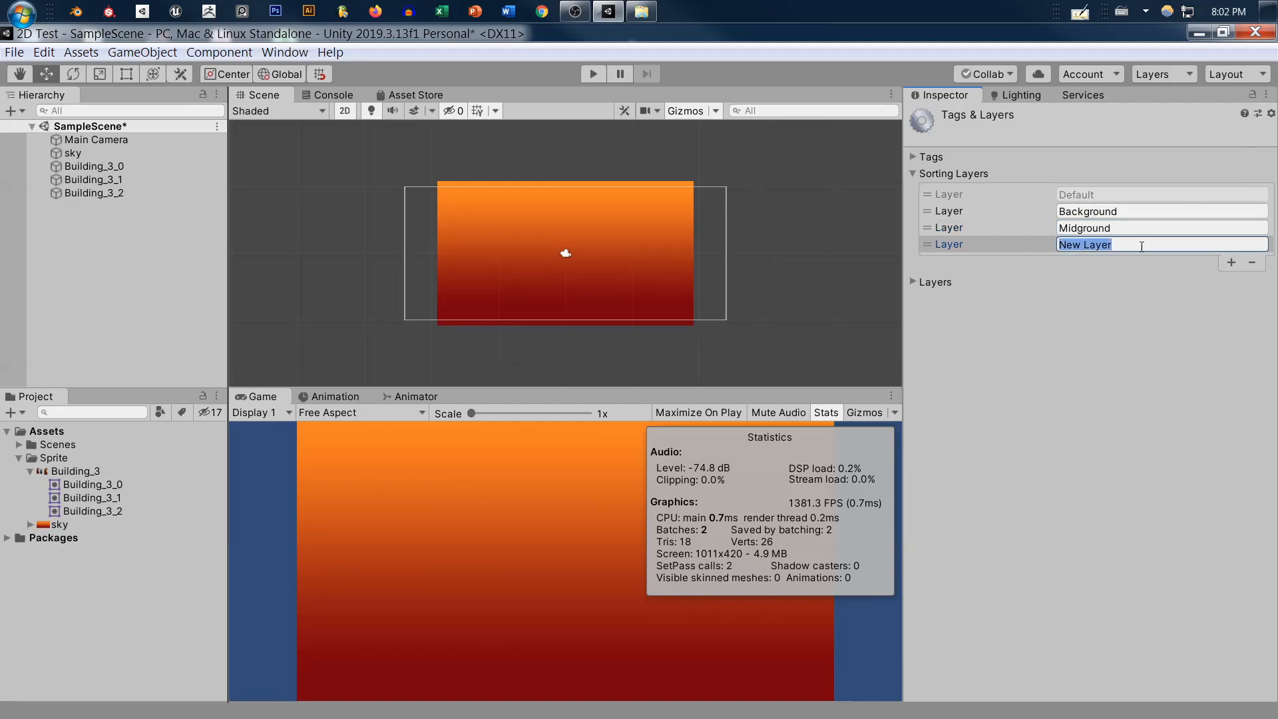
text(Foreground)
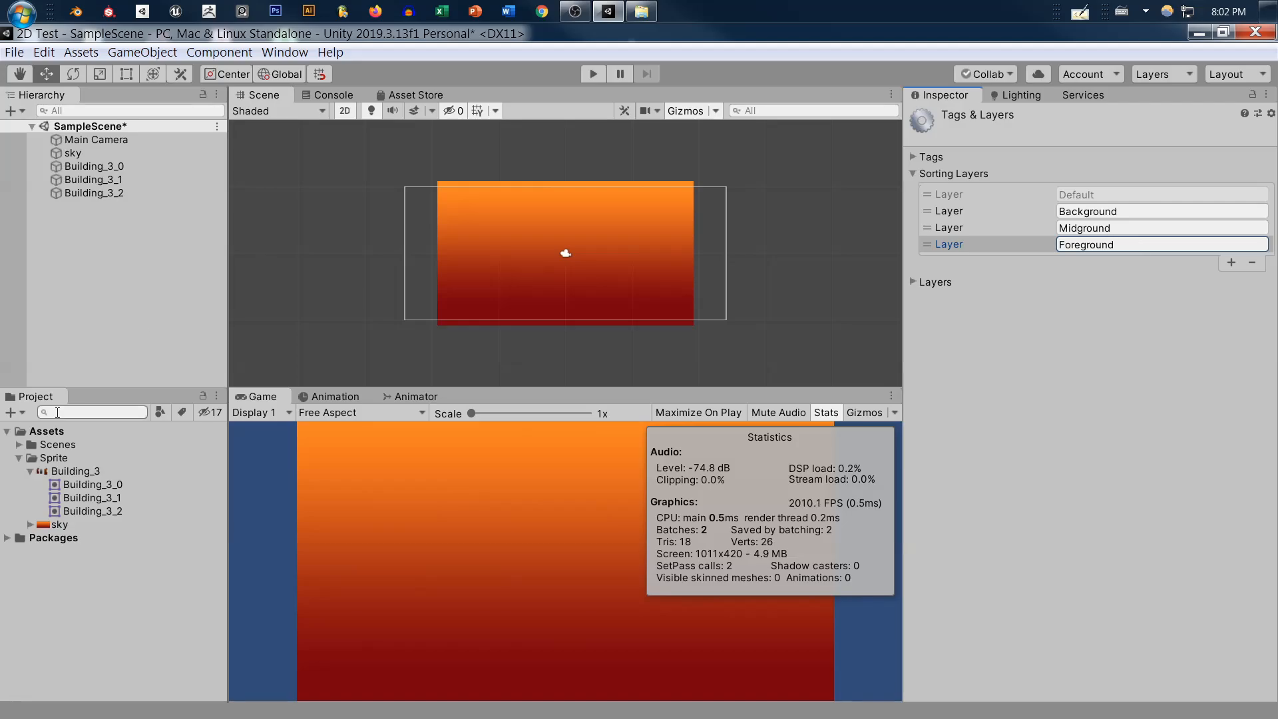
Assign the sky object in SampleScene to the Background sorting layer
click(73, 485)
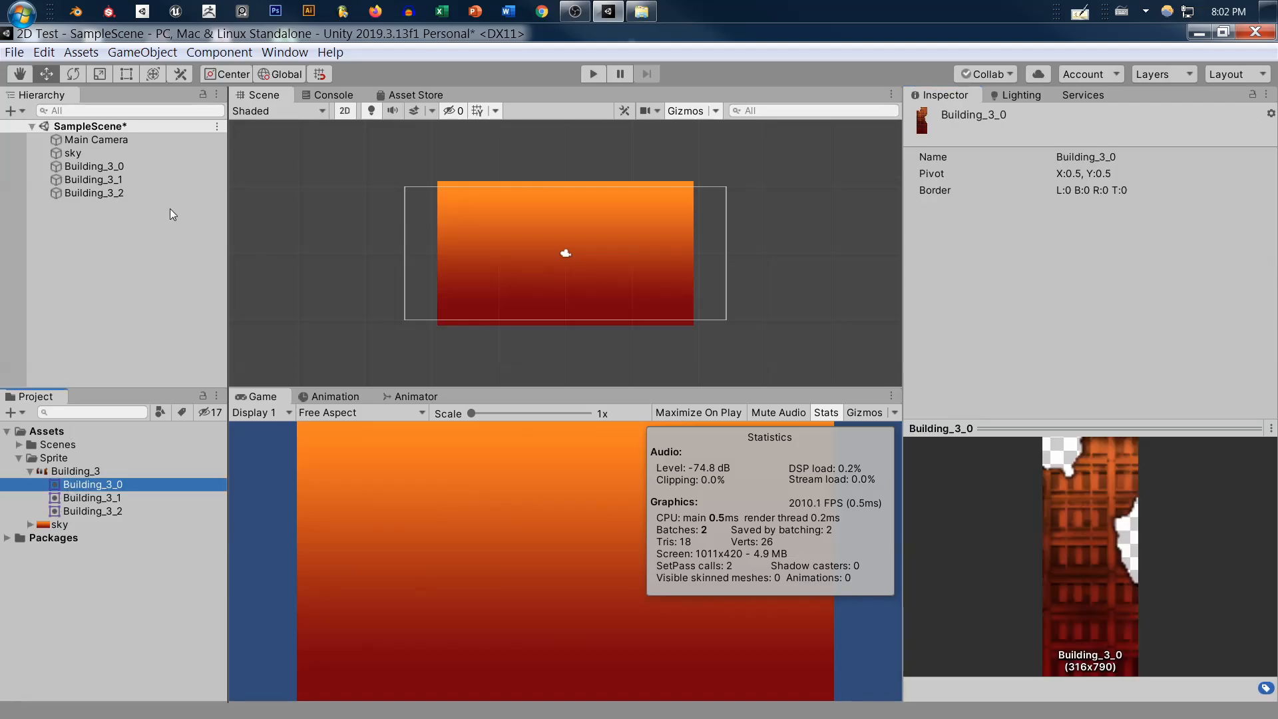
click(73, 152)
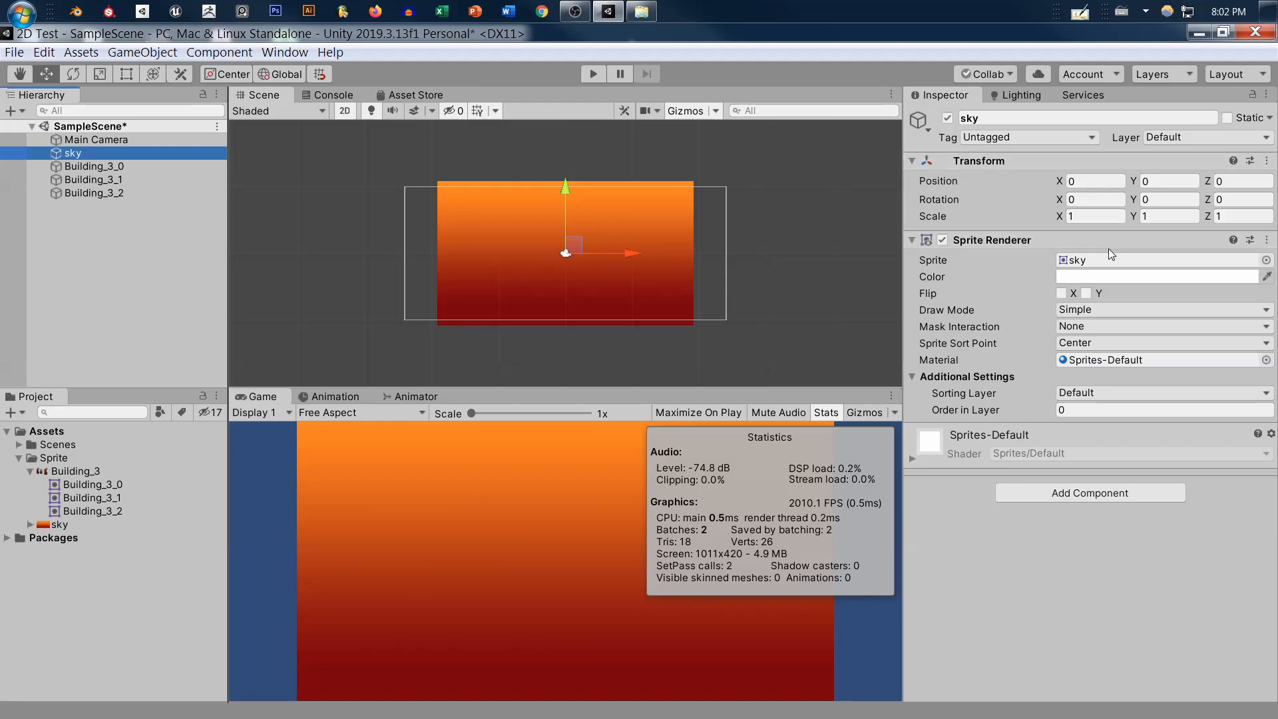
click(1105, 393)
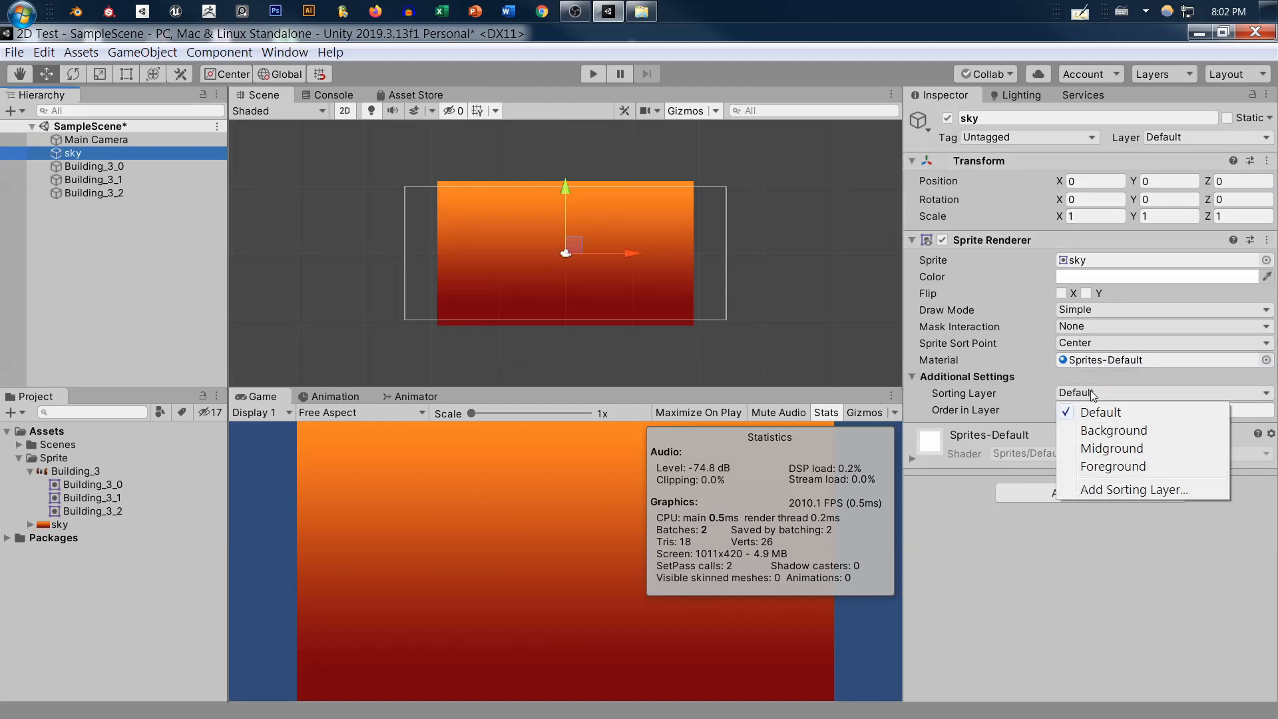
click(1116, 432)
Assign Building_3_0, Building_3_1 and Building_3_2 together to the Midground sorting layer
click(117, 167)
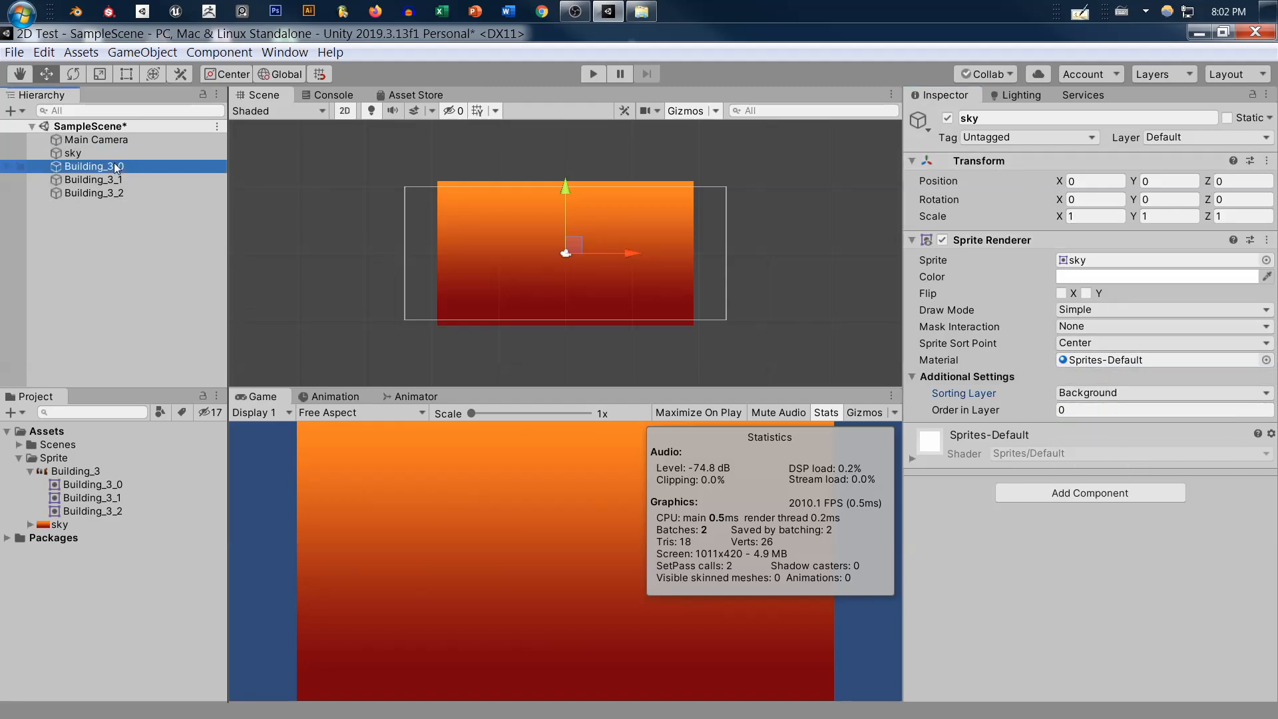
shift+click(132, 195)
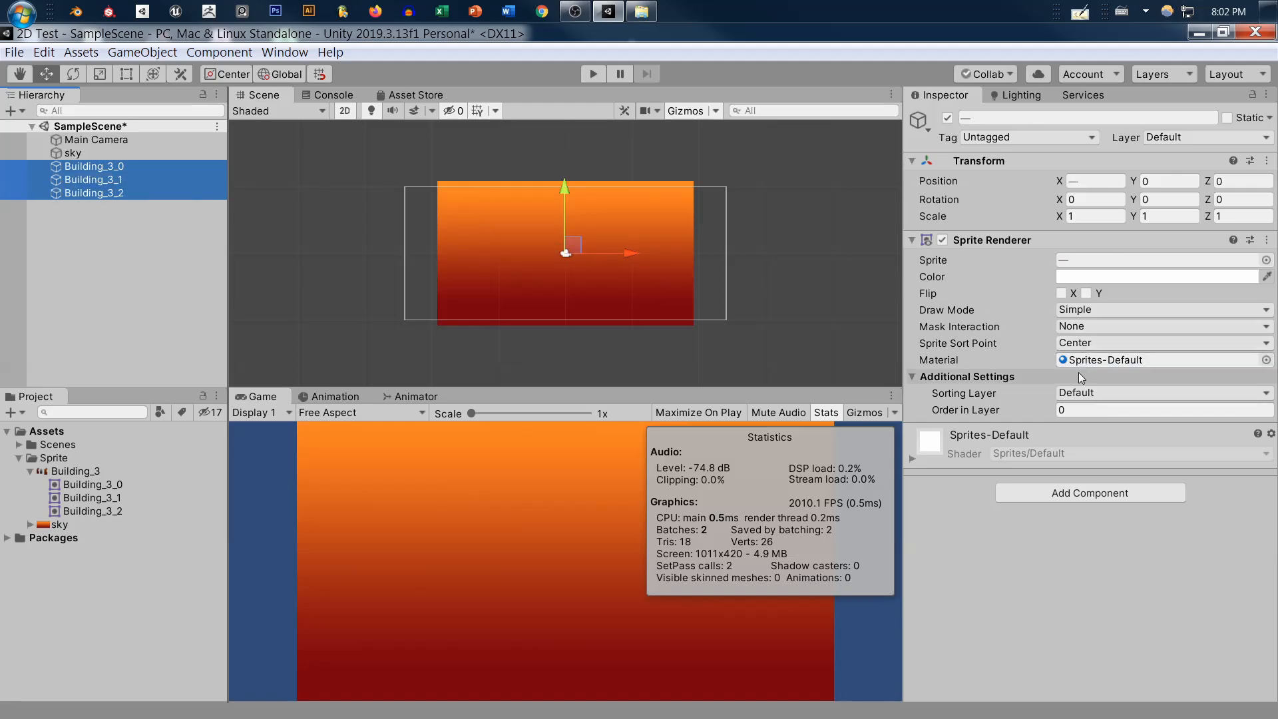
click(1071, 394)
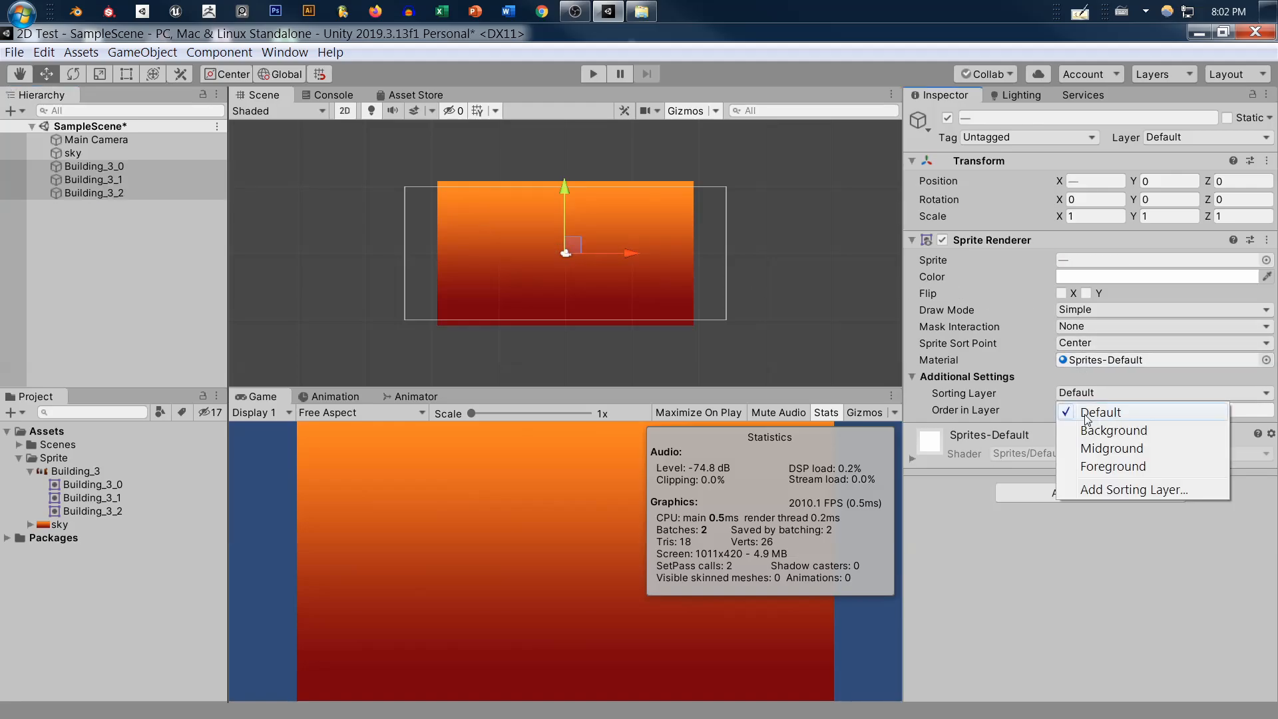
click(1099, 449)
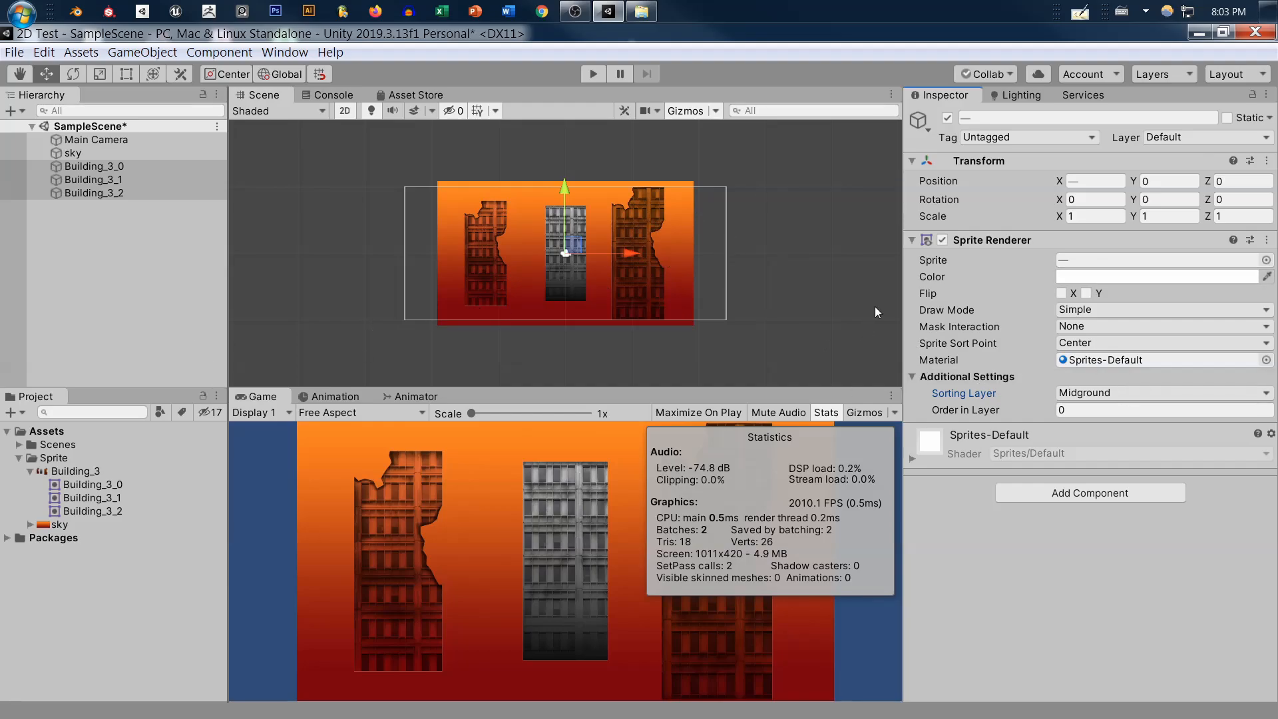
Set Order in Layer to 1 for Building_3_1 and to 2 for Building_3_2
click(74, 166)
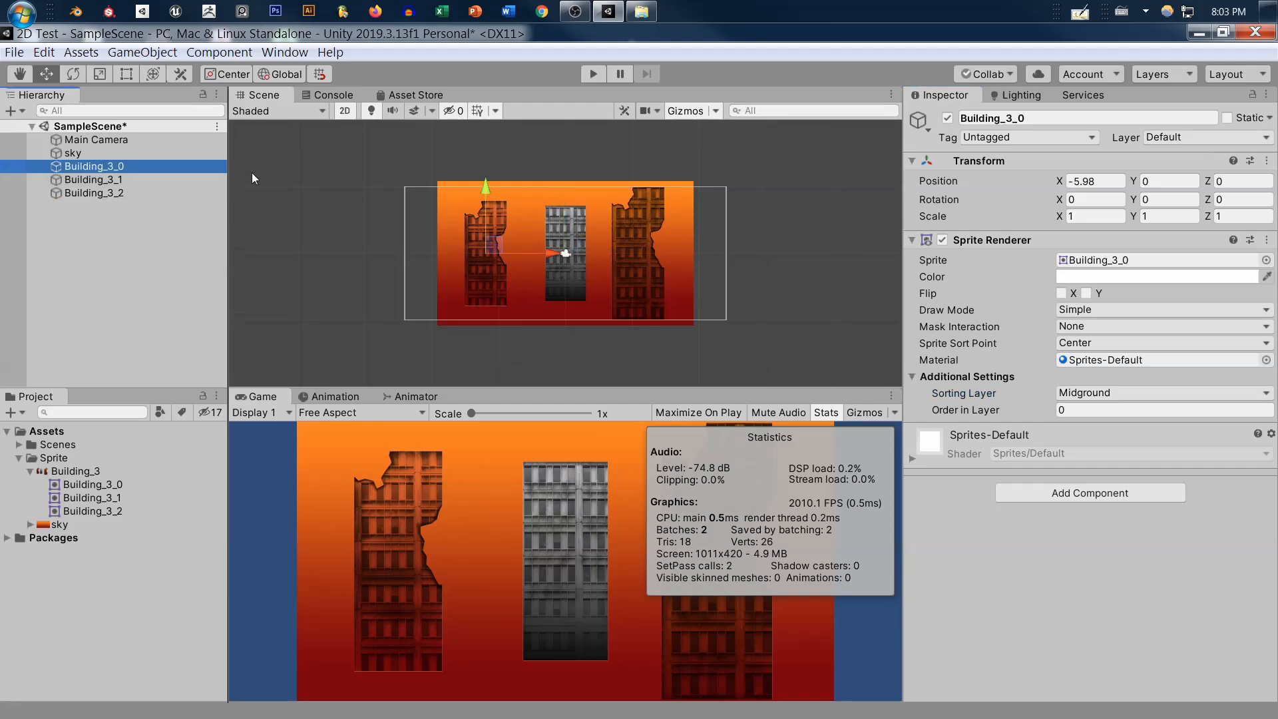
click(1084, 408)
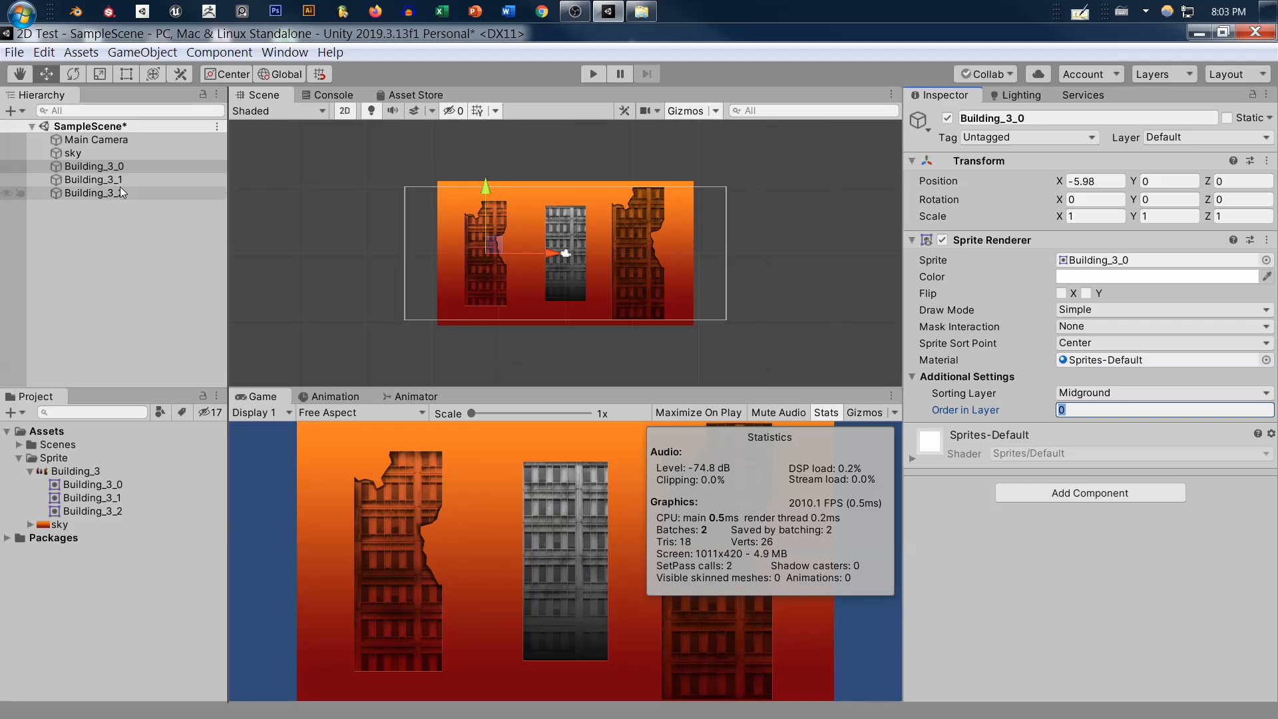
click(128, 177)
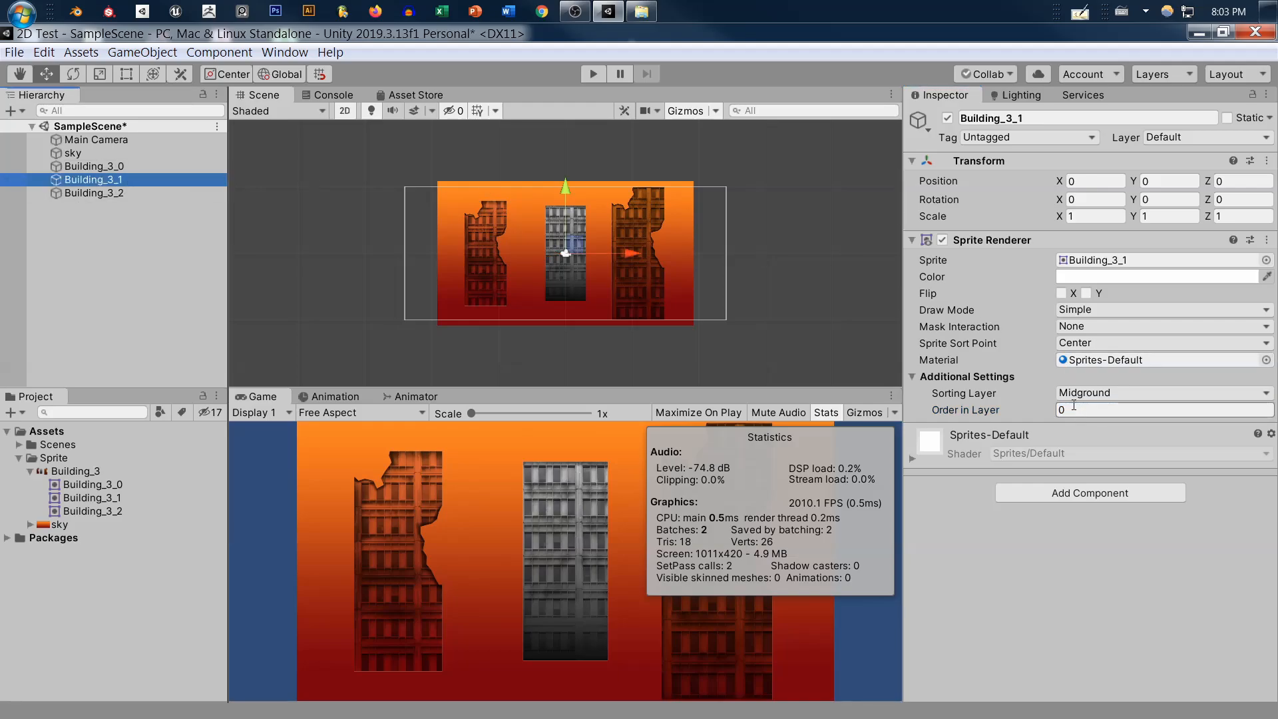
click(1146, 410)
text(1)
key(Return)
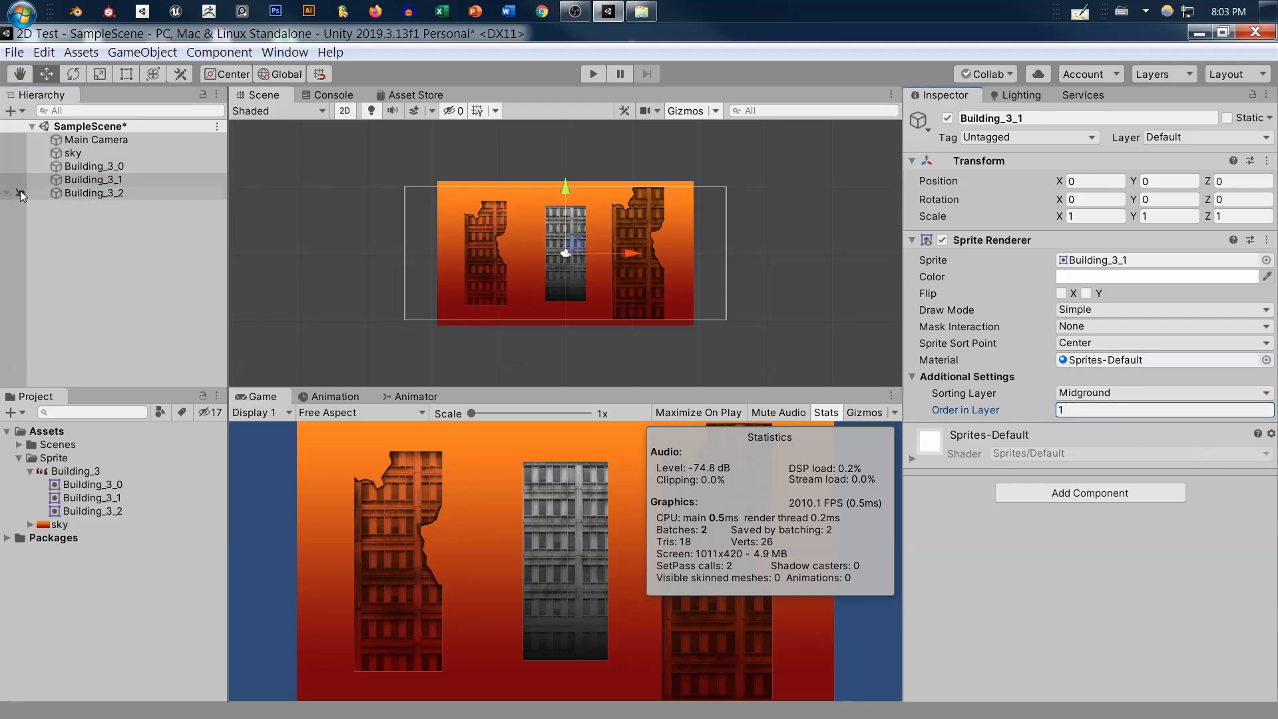
click(102, 192)
click(1101, 410)
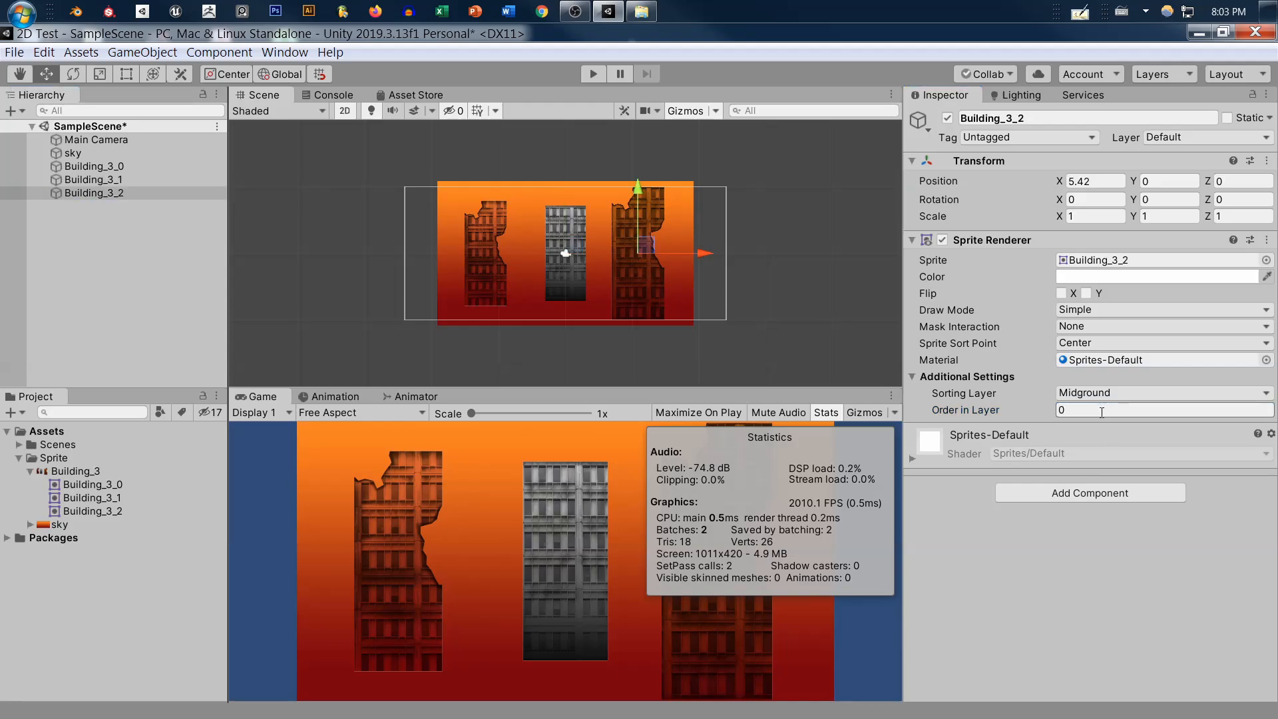
text(2)
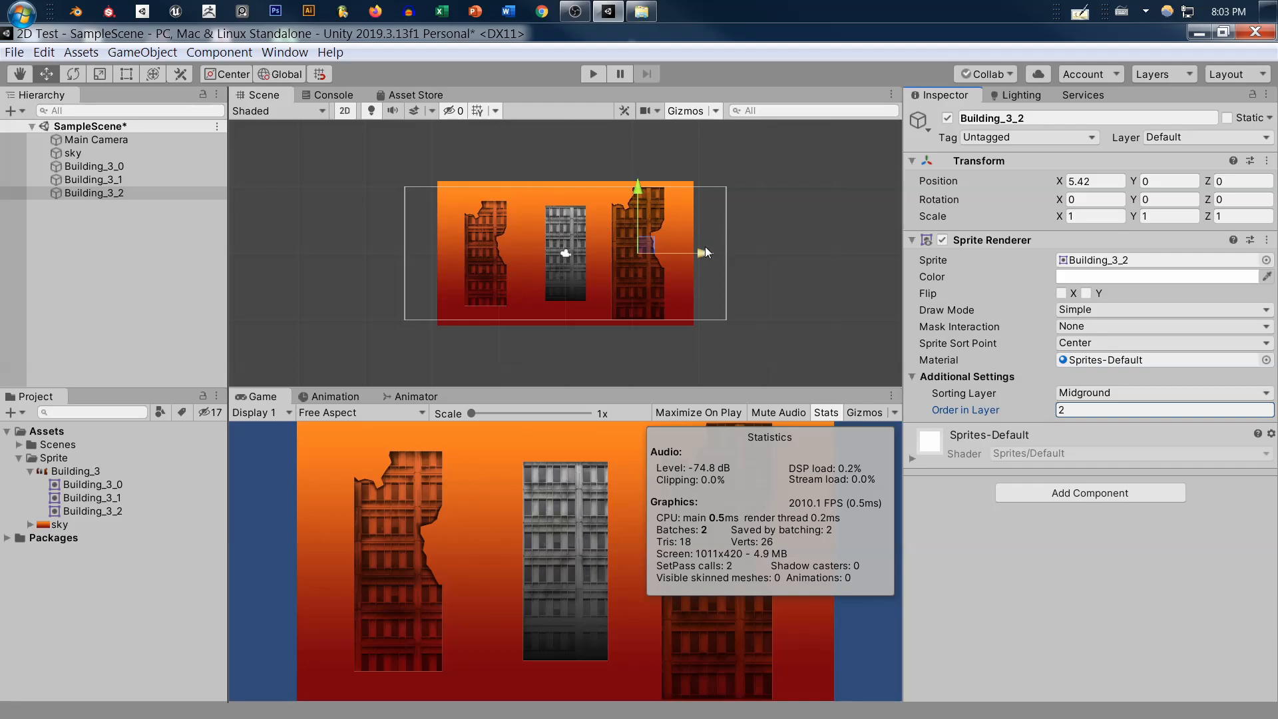
Move the outer buildings closer to the centre, with Building_3_2 at about X 4.55 and Building_3_0 at about X -4.67
mouse_move(705, 252)
mouse_down()
mouse_move(664, 254)
mouse_move(697, 253)
mouse_up()
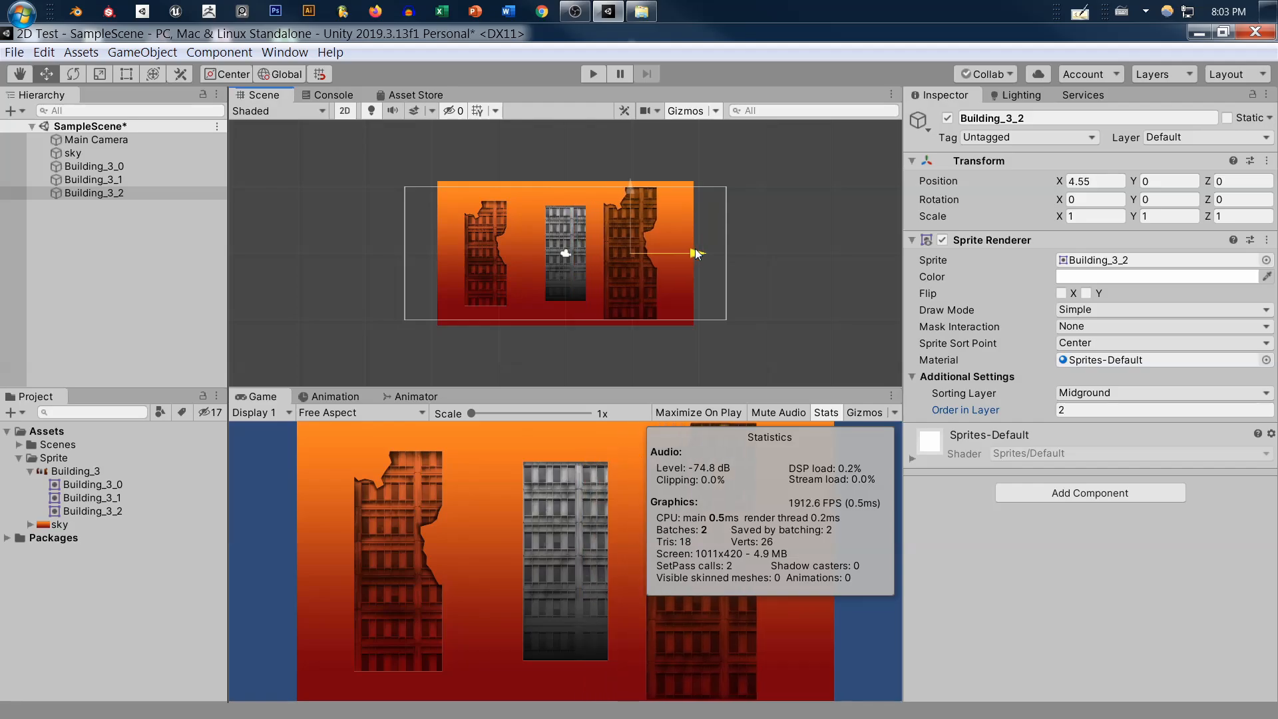
click(113, 166)
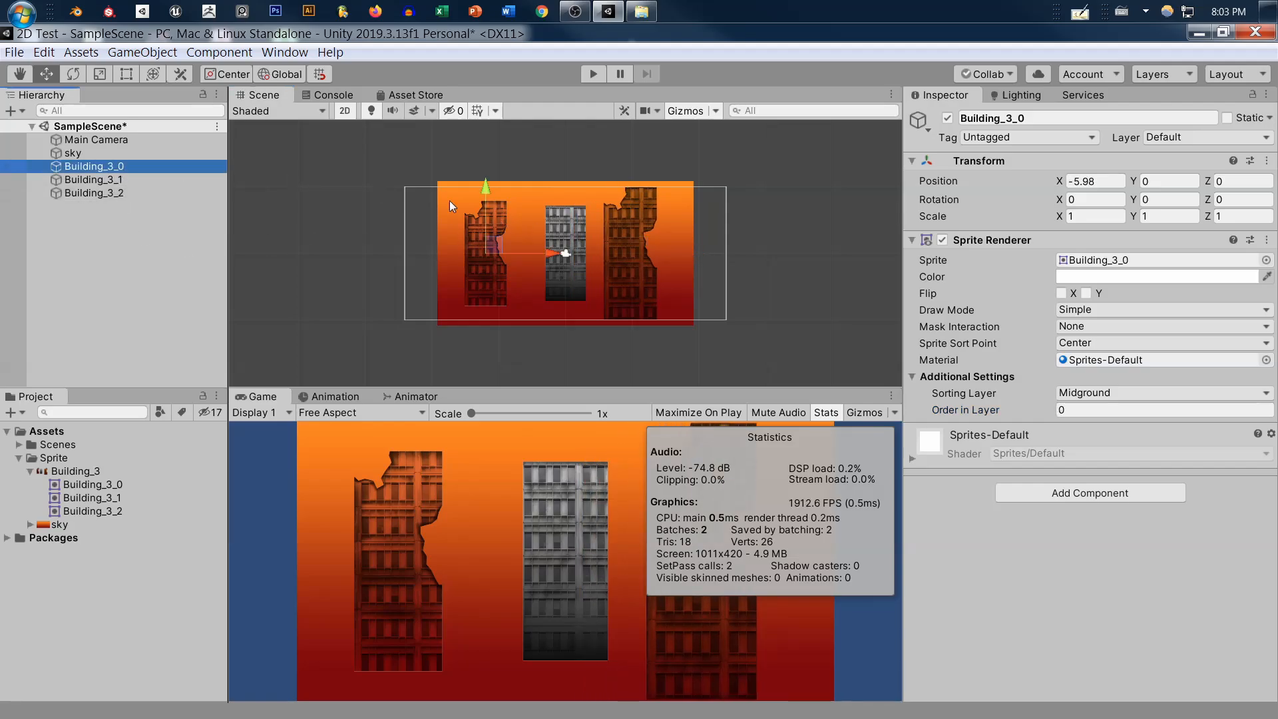
mouse_move(556, 254)
mouse_down()
mouse_move(611, 253)
mouse_move(574, 254)
mouse_up()
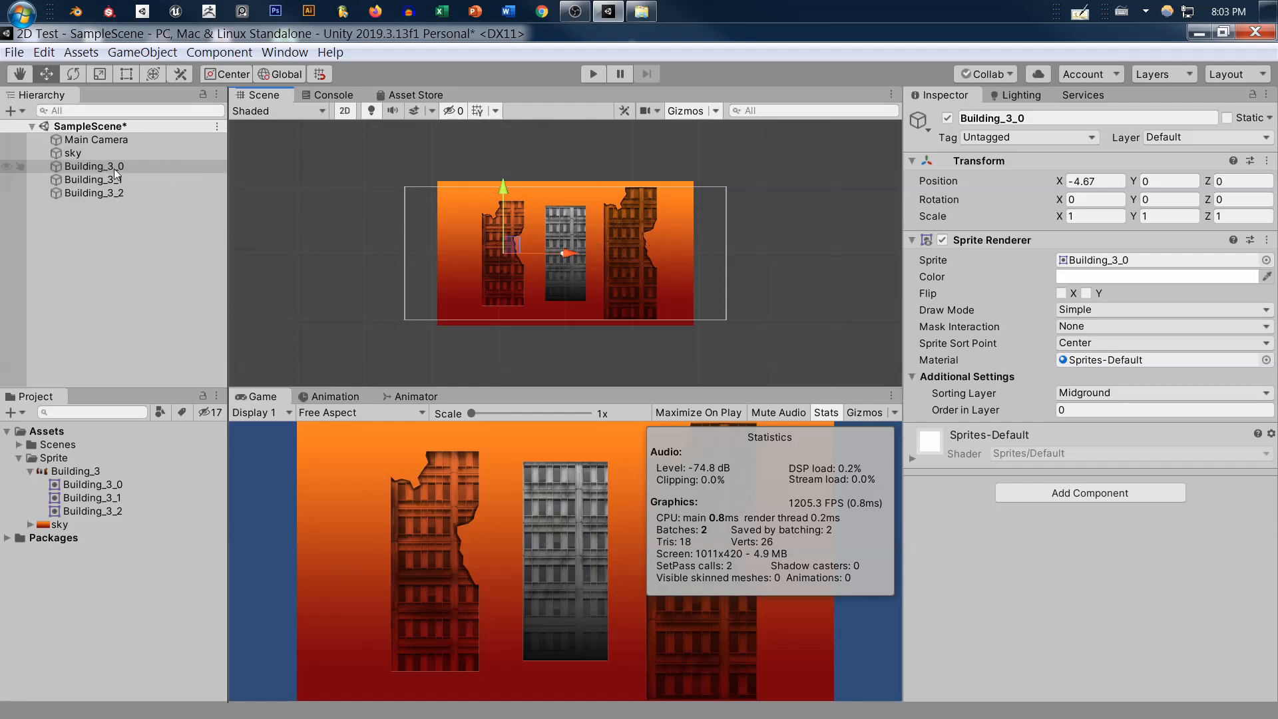
Tint the middle building, Building_3_1, orange by setting its Sprite Renderer color to about FFAC04
click(106, 193)
click(167, 180)
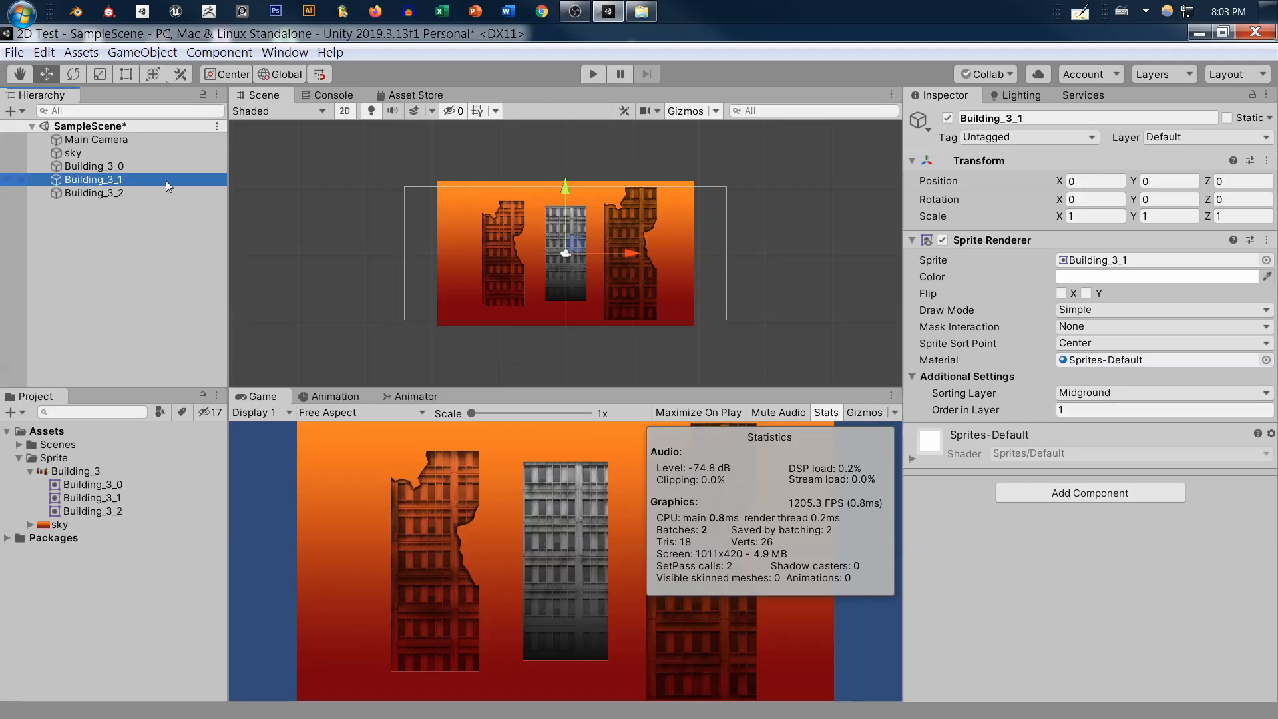
key(f)
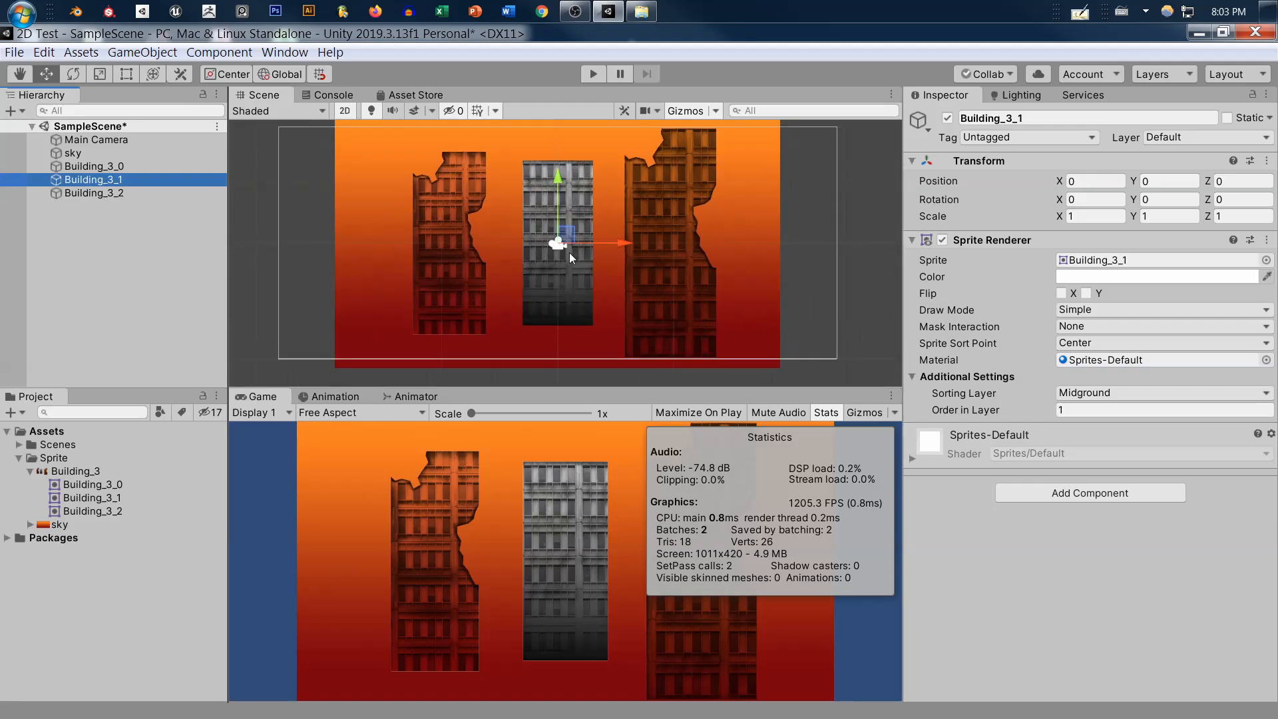
scroll(570, 249, down, 3)
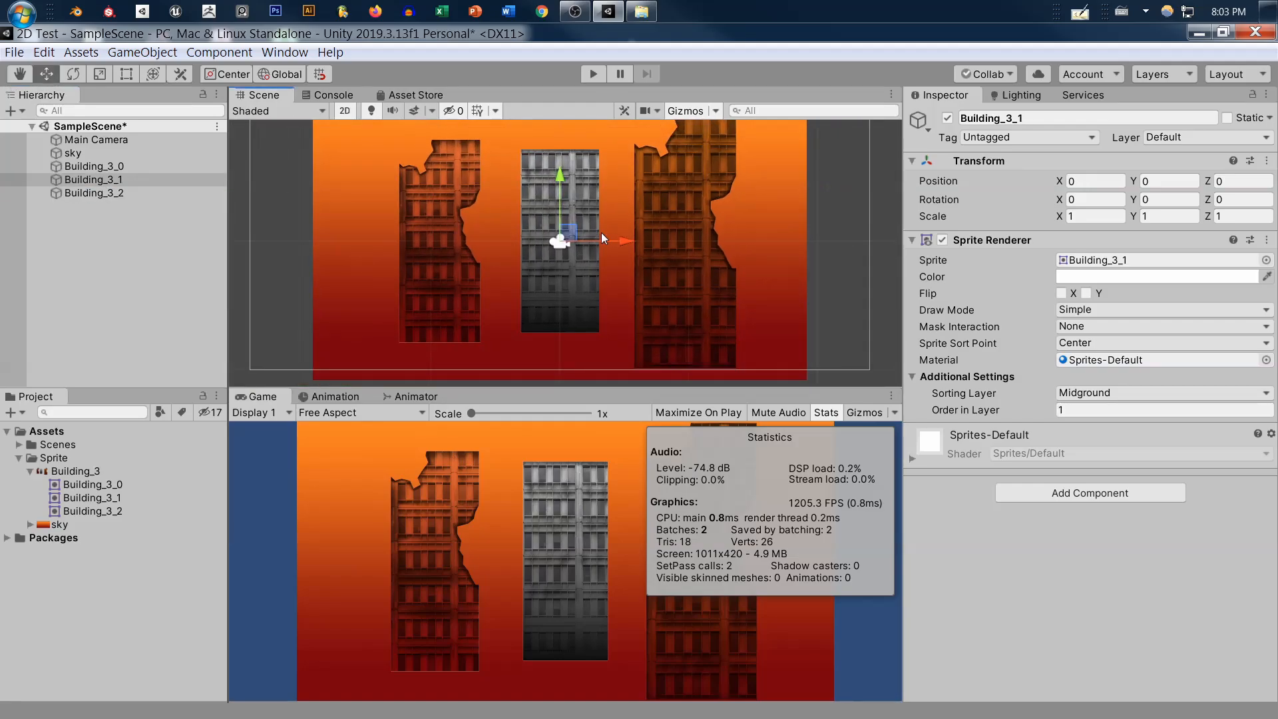
click(1136, 277)
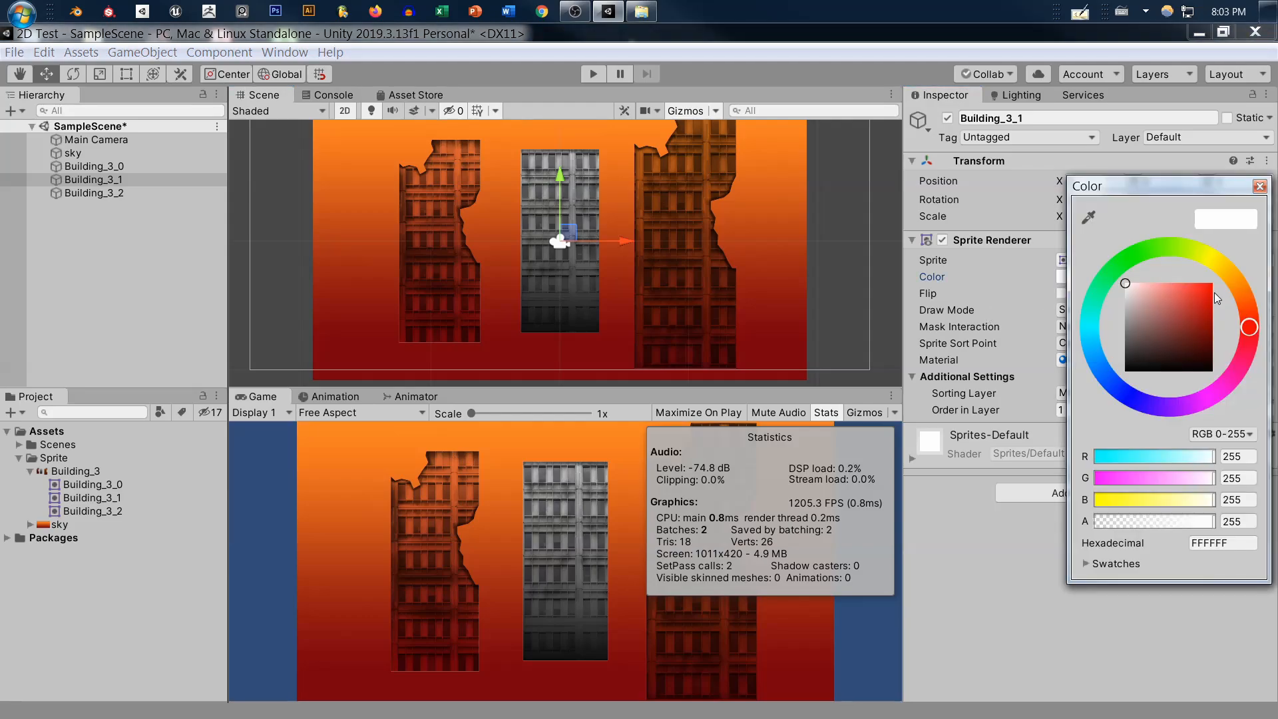
mouse_move(1210, 291)
mouse_down()
mouse_move(1224, 257)
mouse_move(1132, 263)
mouse_move(1098, 299)
mouse_move(1115, 426)
mouse_move(1172, 436)
mouse_move(1268, 333)
mouse_move(1192, 432)
mouse_move(1094, 394)
mouse_move(1069, 316)
mouse_up()
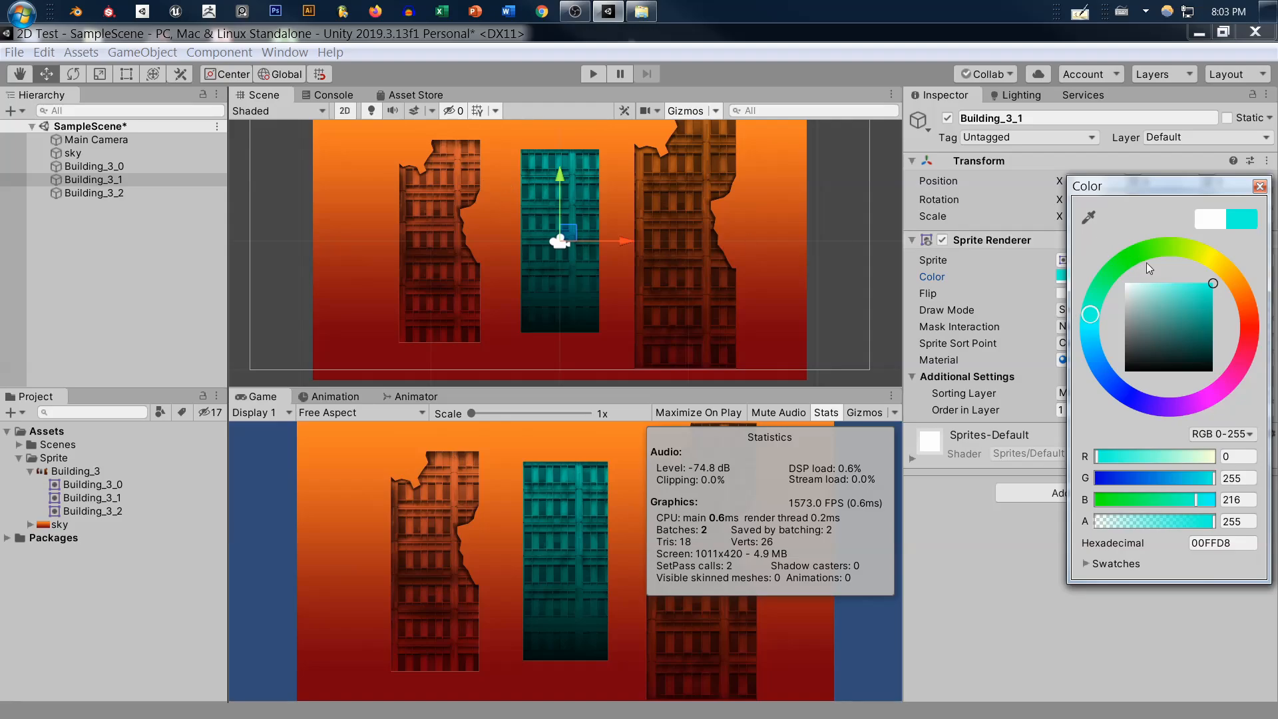
mouse_move(1146, 262)
mouse_down()
mouse_move(1148, 250)
mouse_move(1235, 276)
mouse_move(1246, 266)
mouse_move(1220, 251)
mouse_move(1261, 253)
mouse_up()
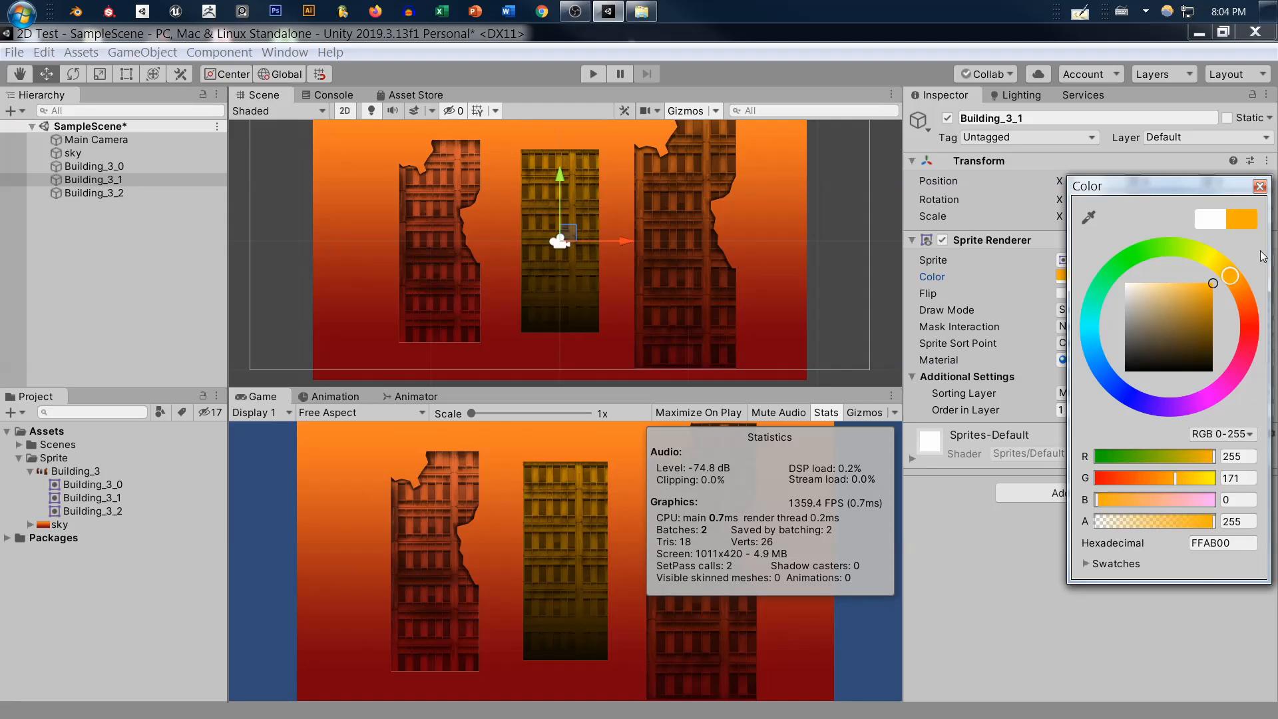
mouse_move(1213, 293)
mouse_down()
mouse_move(1212, 309)
mouse_move(1219, 262)
mouse_up()
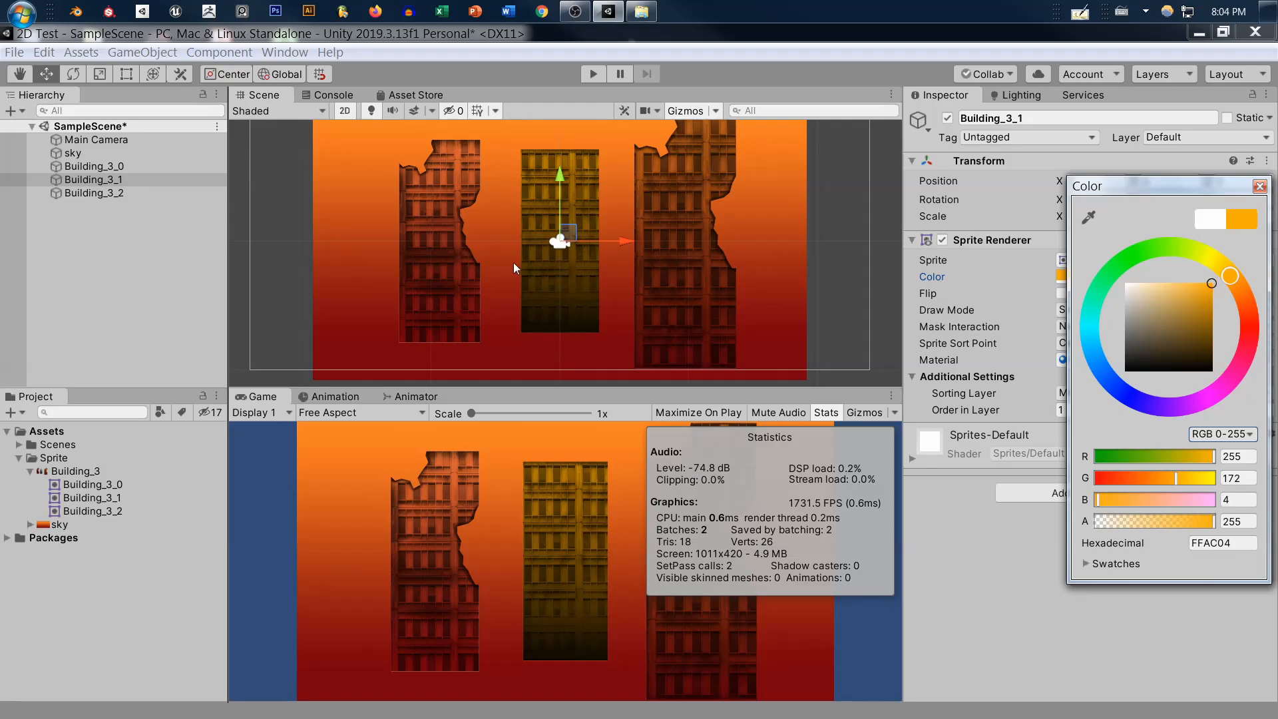
click(967, 559)
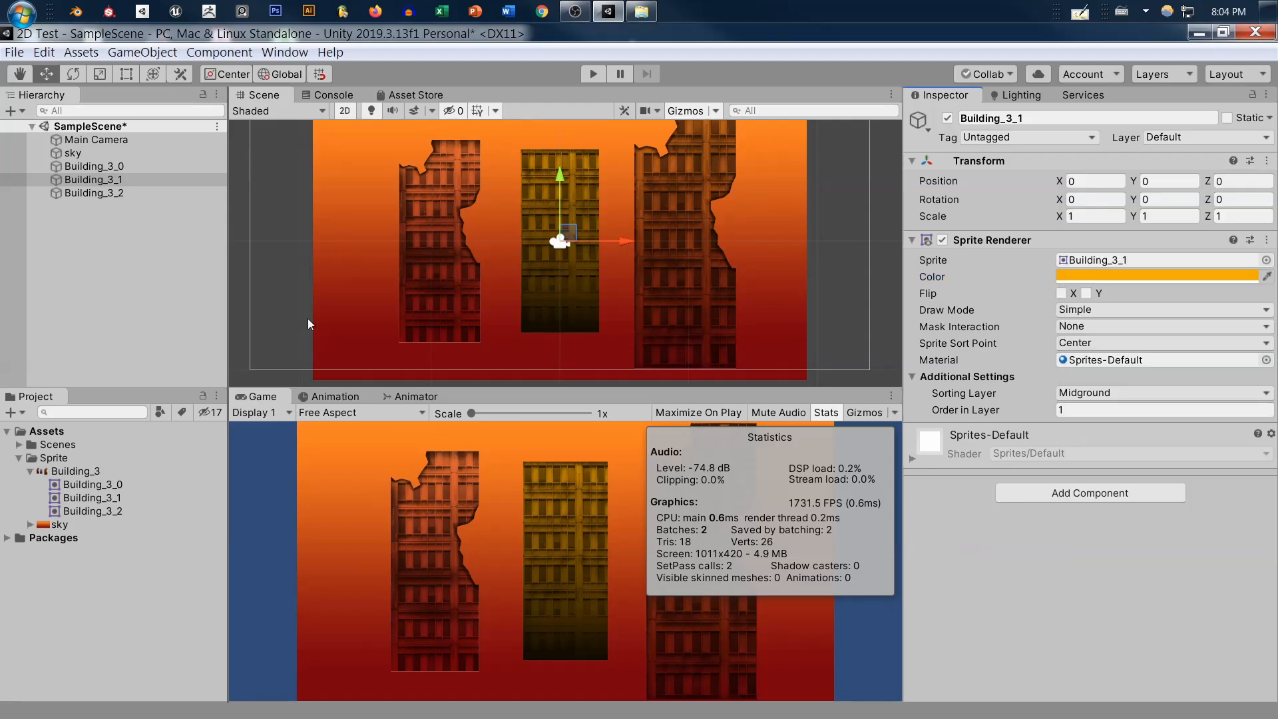